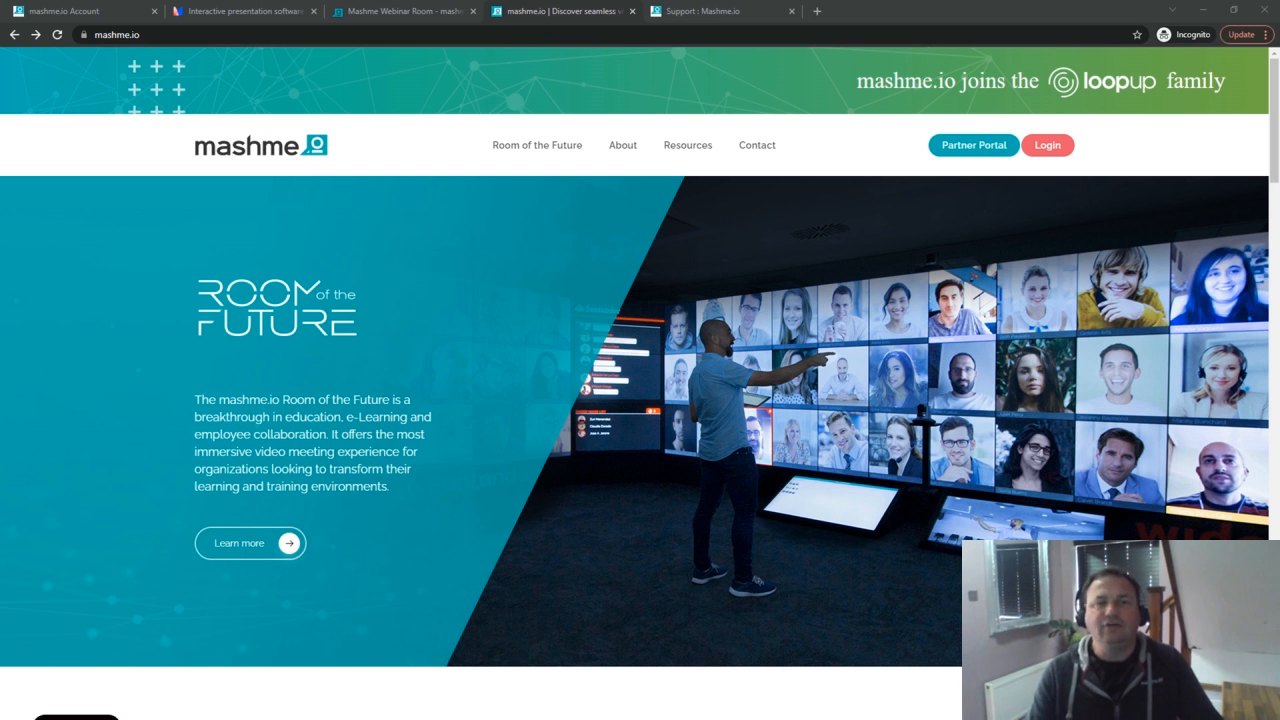
Step: Switch from the mashme.io homepage to the Mentimeter browser tab
click(240, 12)
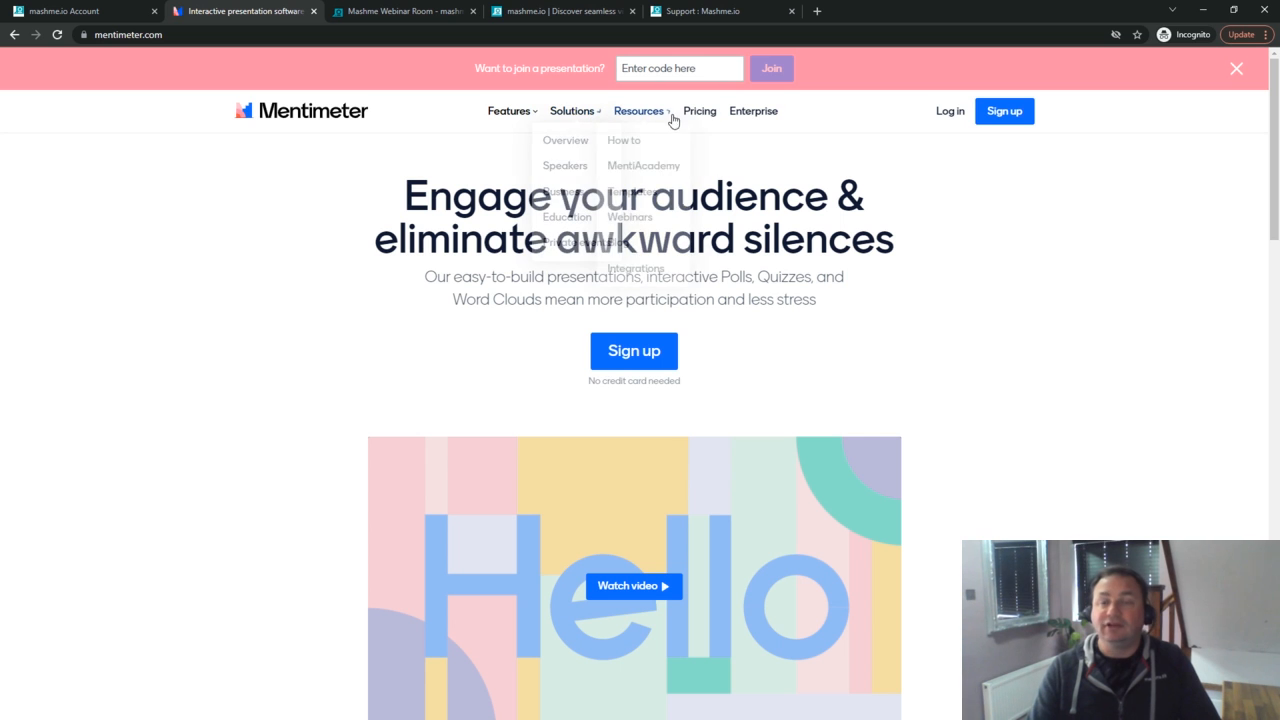
Step: Log in to Mentimeter with the account e-mail address and password
click(950, 111)
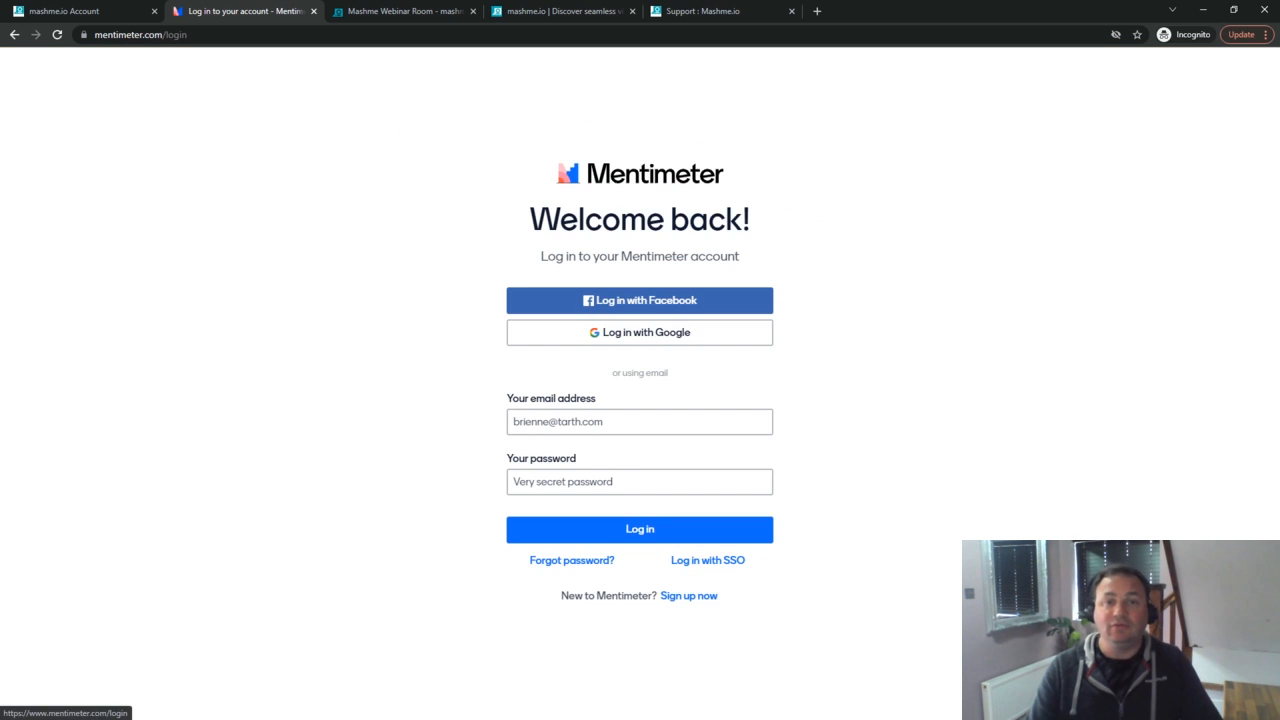
click(623, 420)
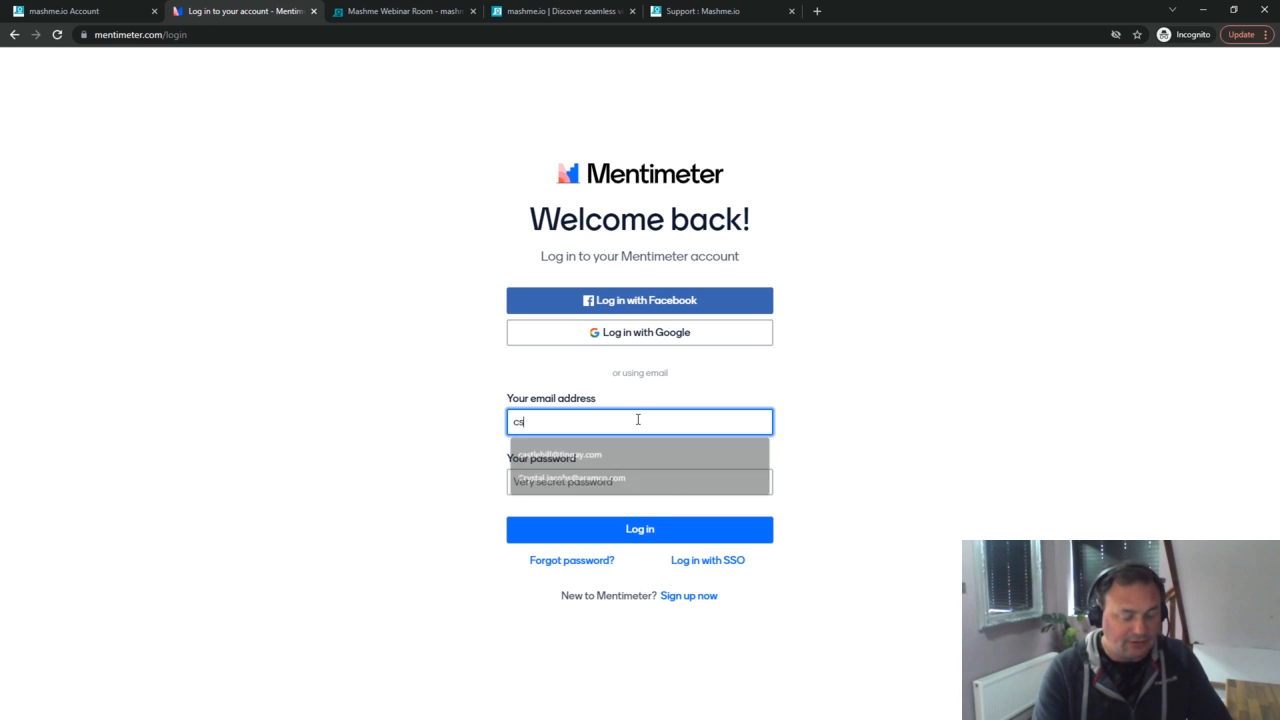
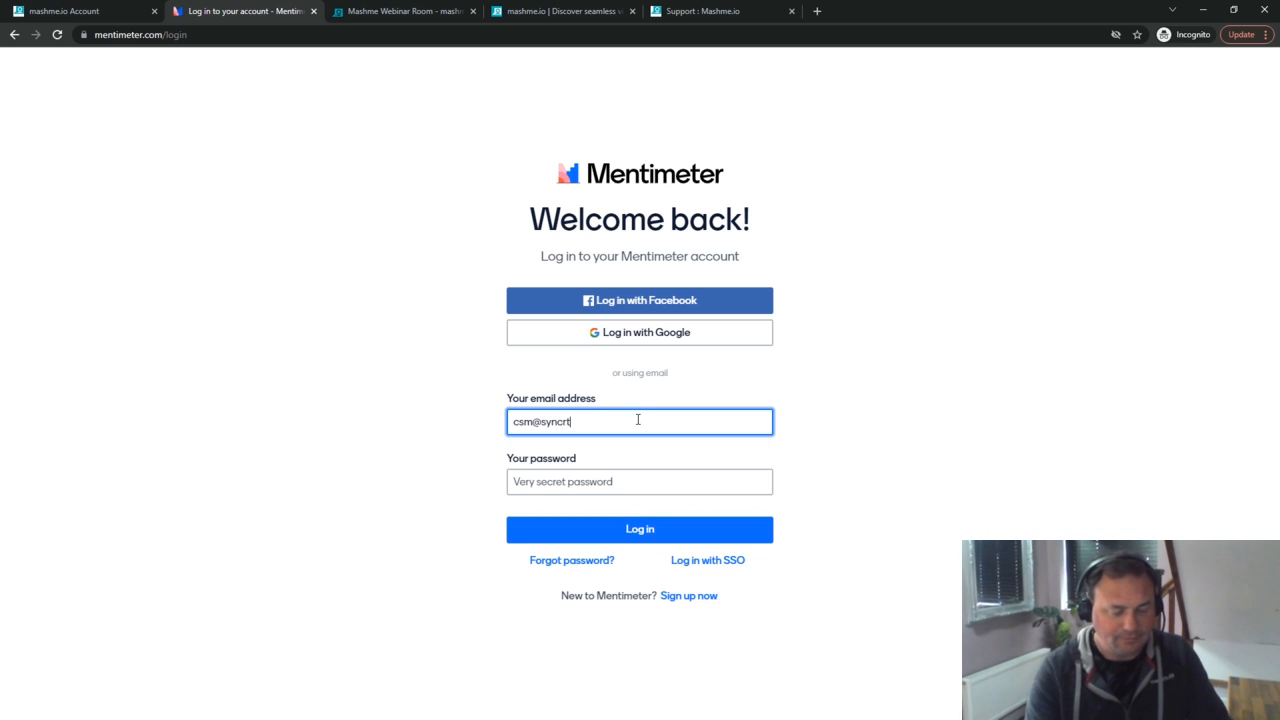
key(Tab)
text(********)
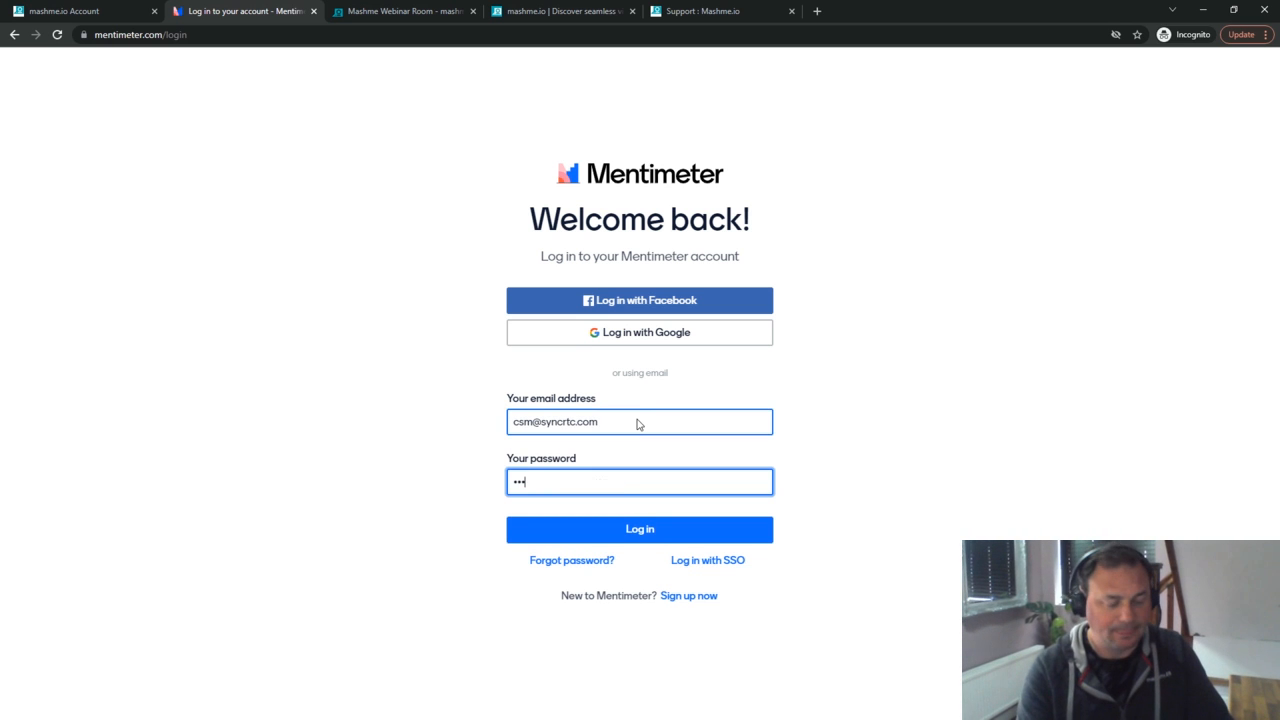
key(Return)
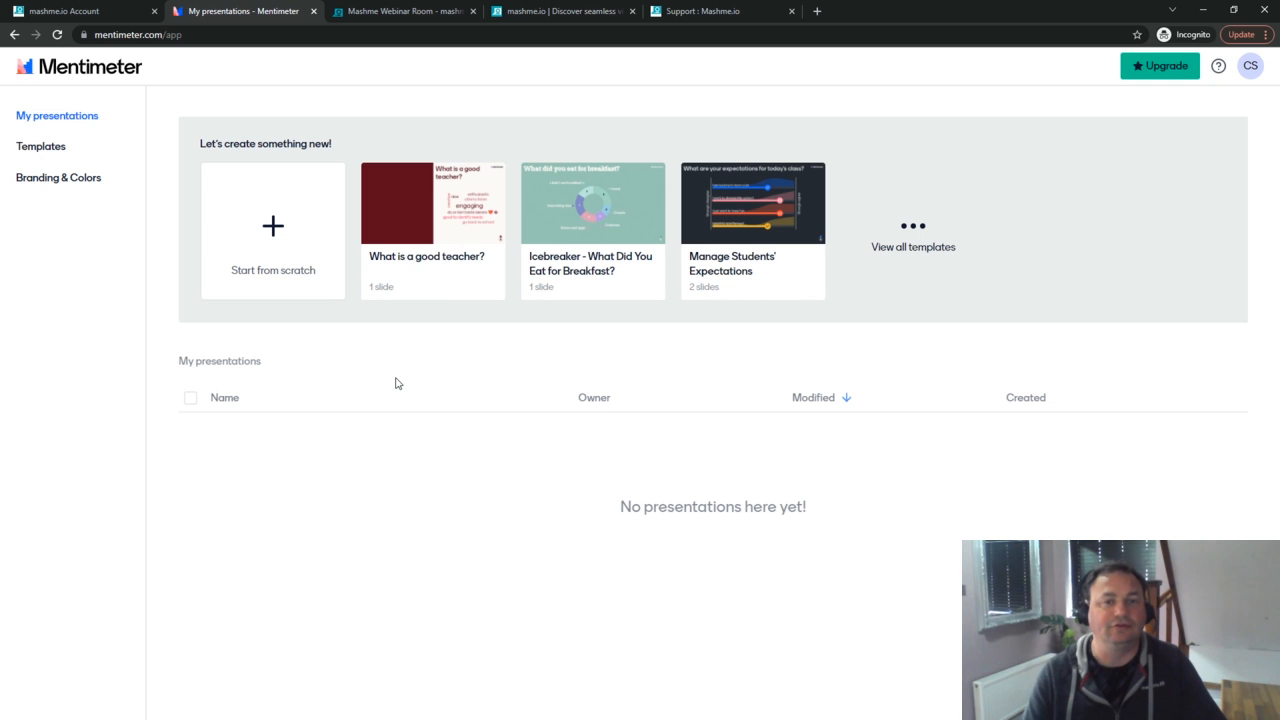
Step: Browse the template categories in Mentimeter's Templates gallery
click(55, 150)
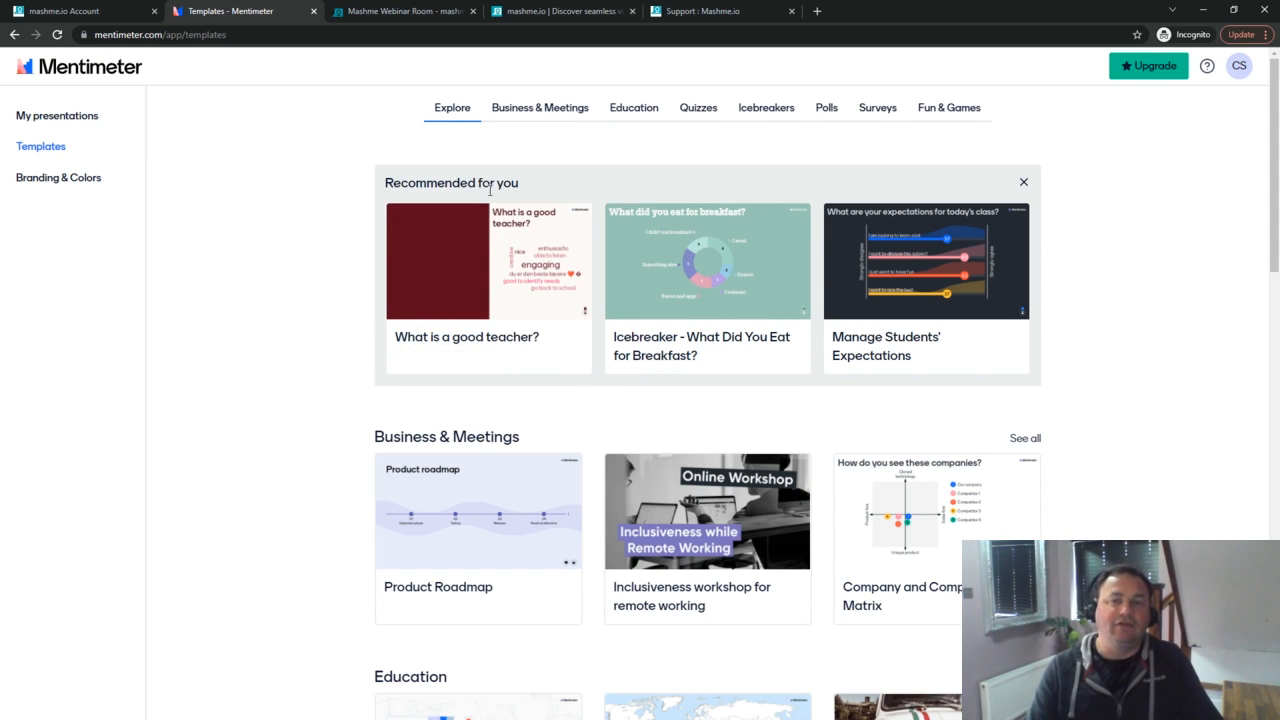
scroll(488, 240, down, 2)
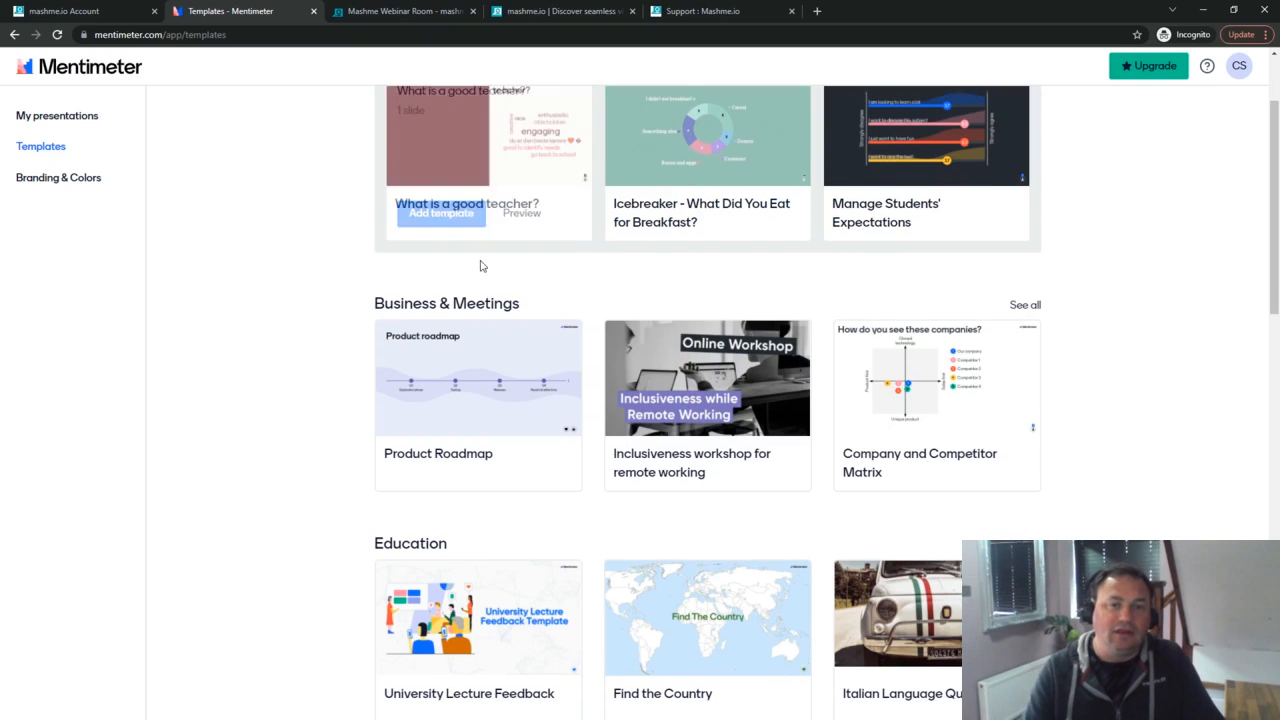
scroll(480, 265, down, 5)
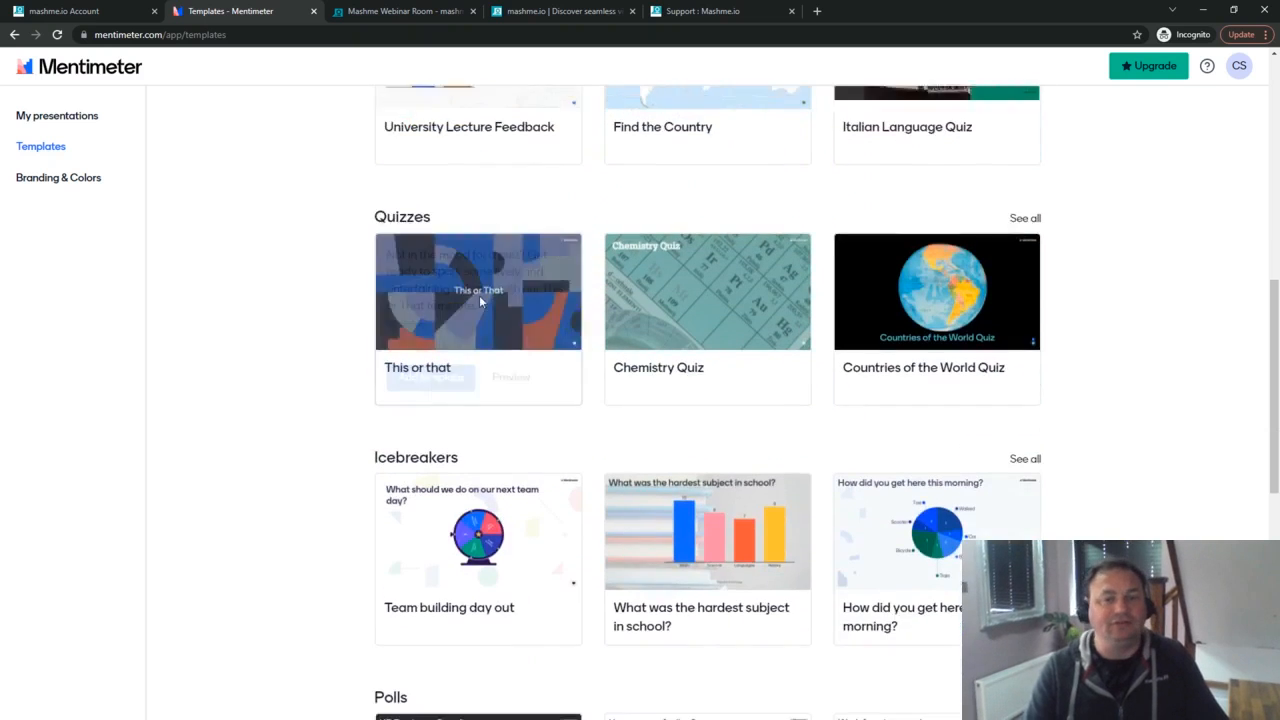
scroll(479, 300, down, 2)
scroll(477, 297, down, 1)
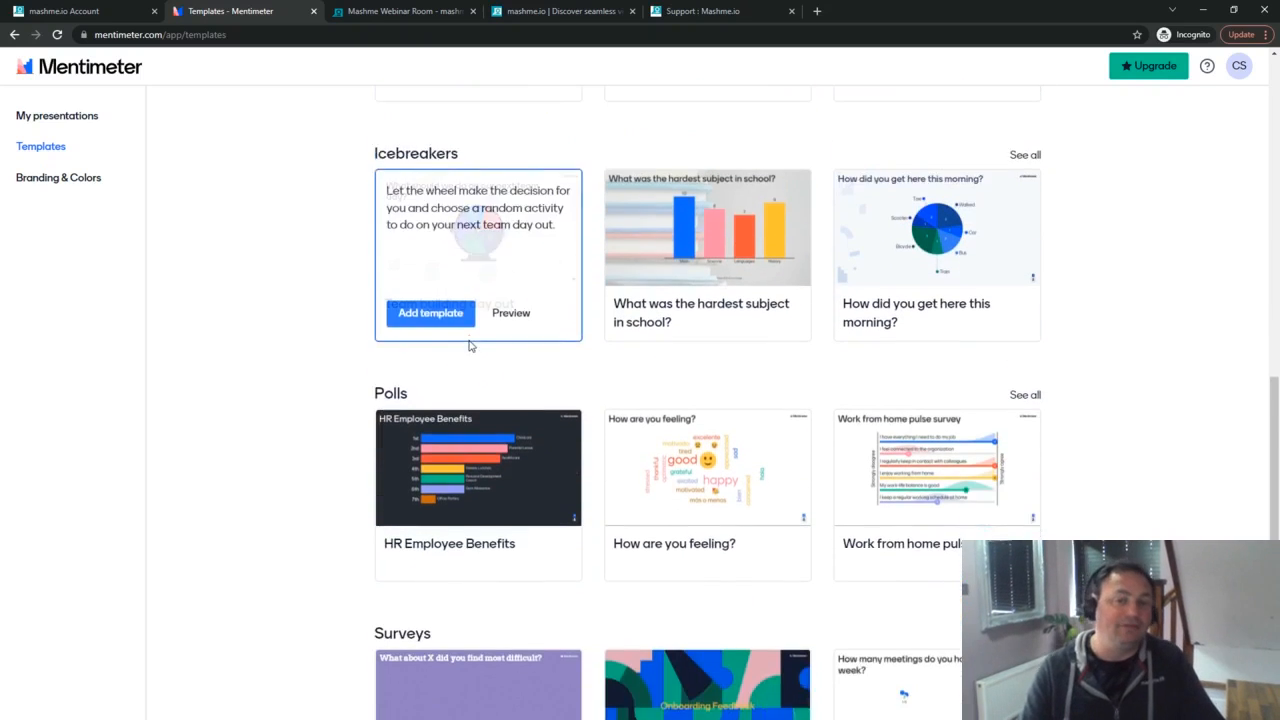
scroll(470, 346, down, 3)
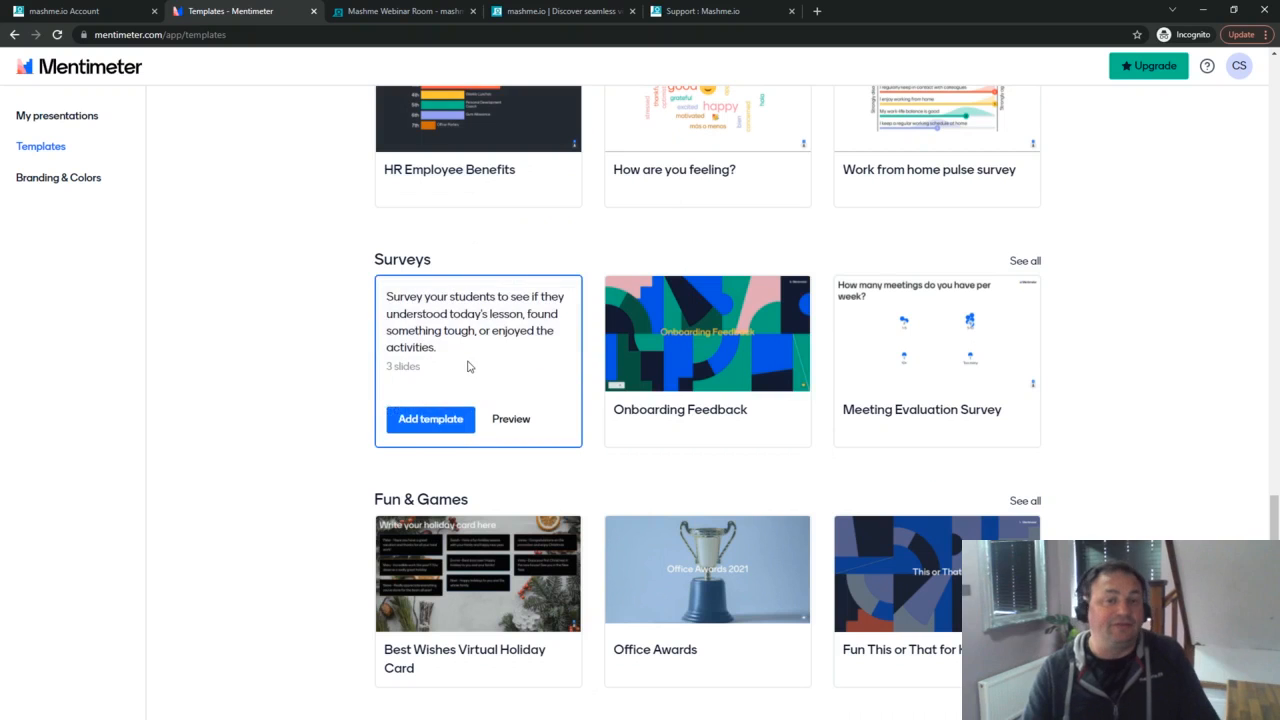
scroll(578, 345, up, 2)
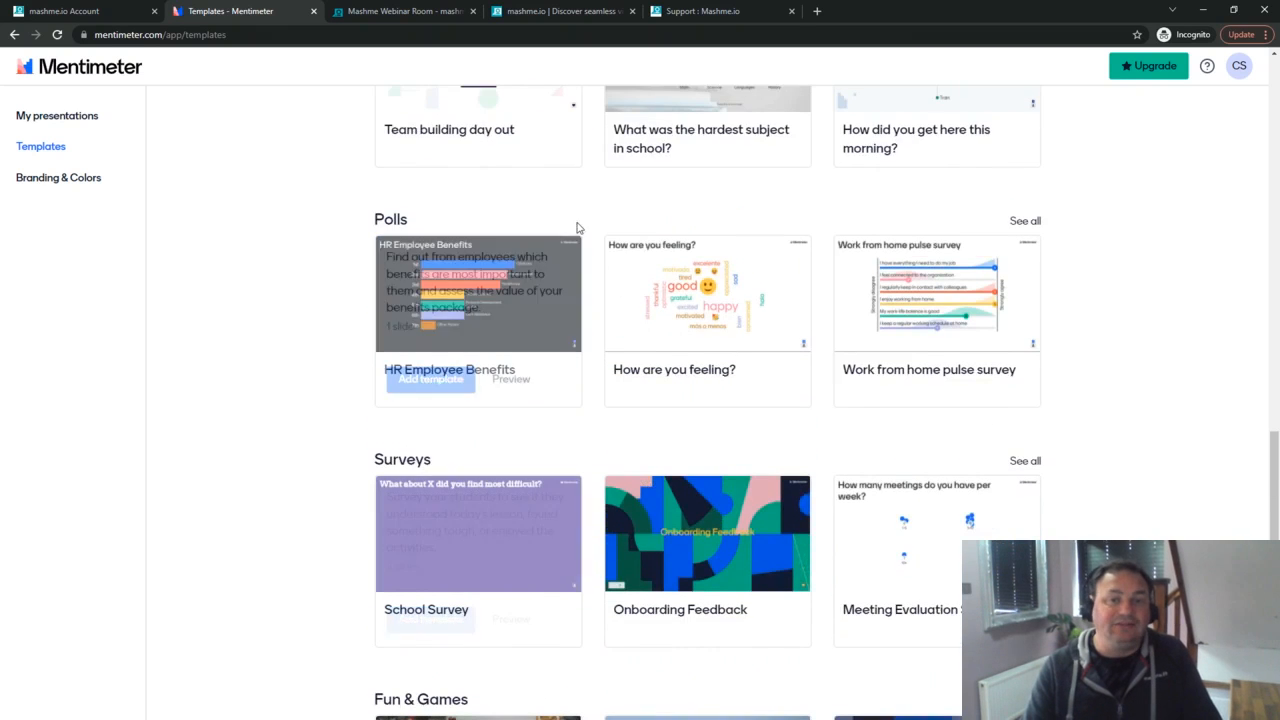
Step: Look through all the Polls templates, then go to the Branding & Colors page
click(1025, 222)
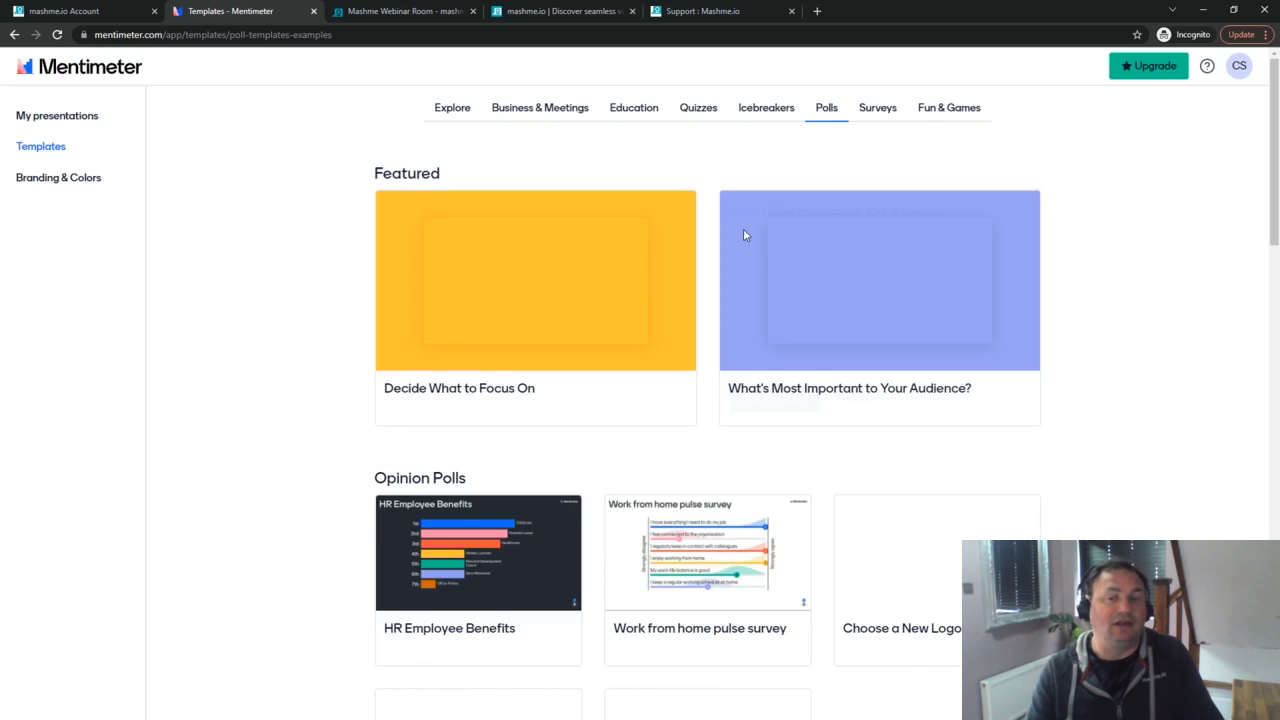
scroll(646, 237, down, 2)
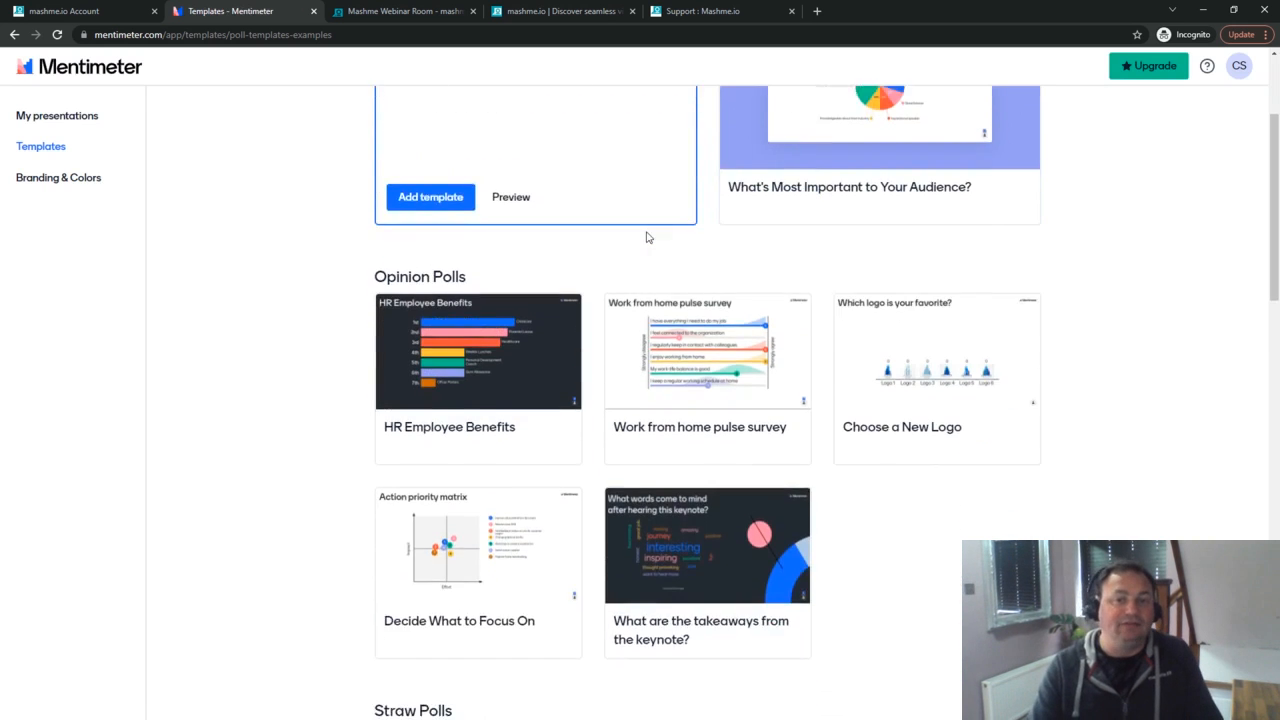
scroll(646, 237, down, 5)
scroll(646, 237, down, 6)
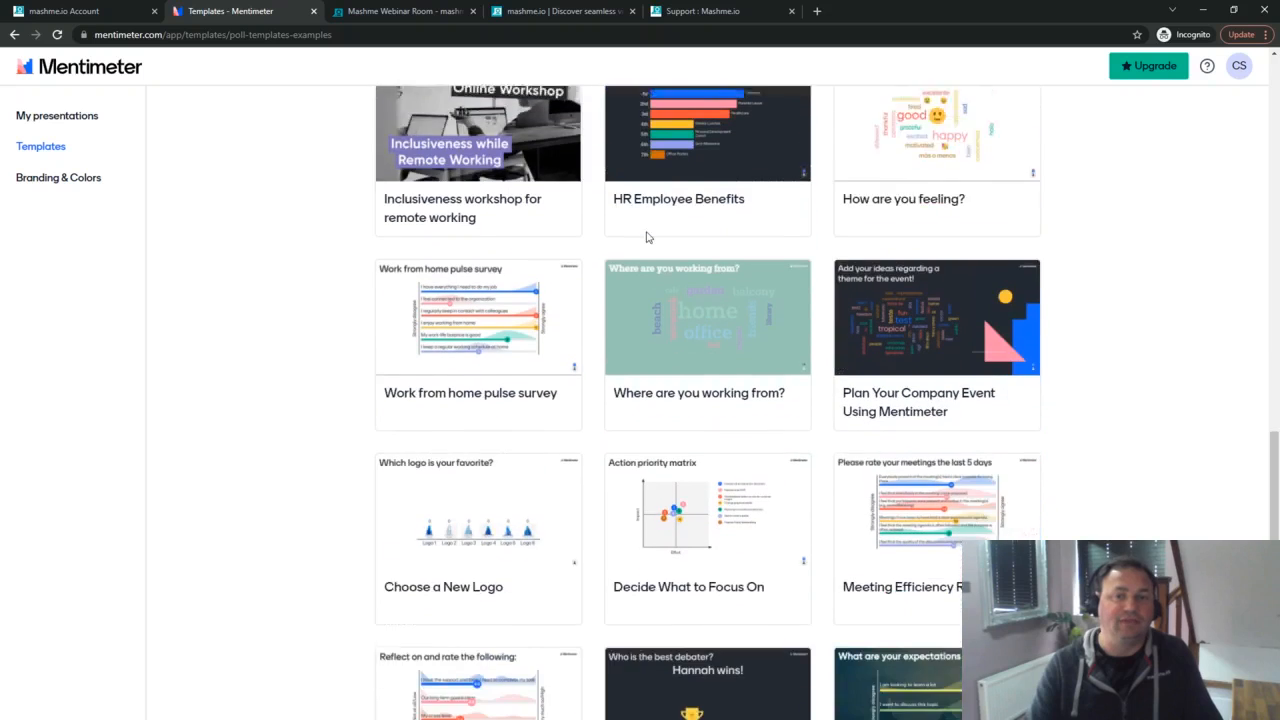
scroll(646, 237, down, 1)
scroll(646, 237, up, 10)
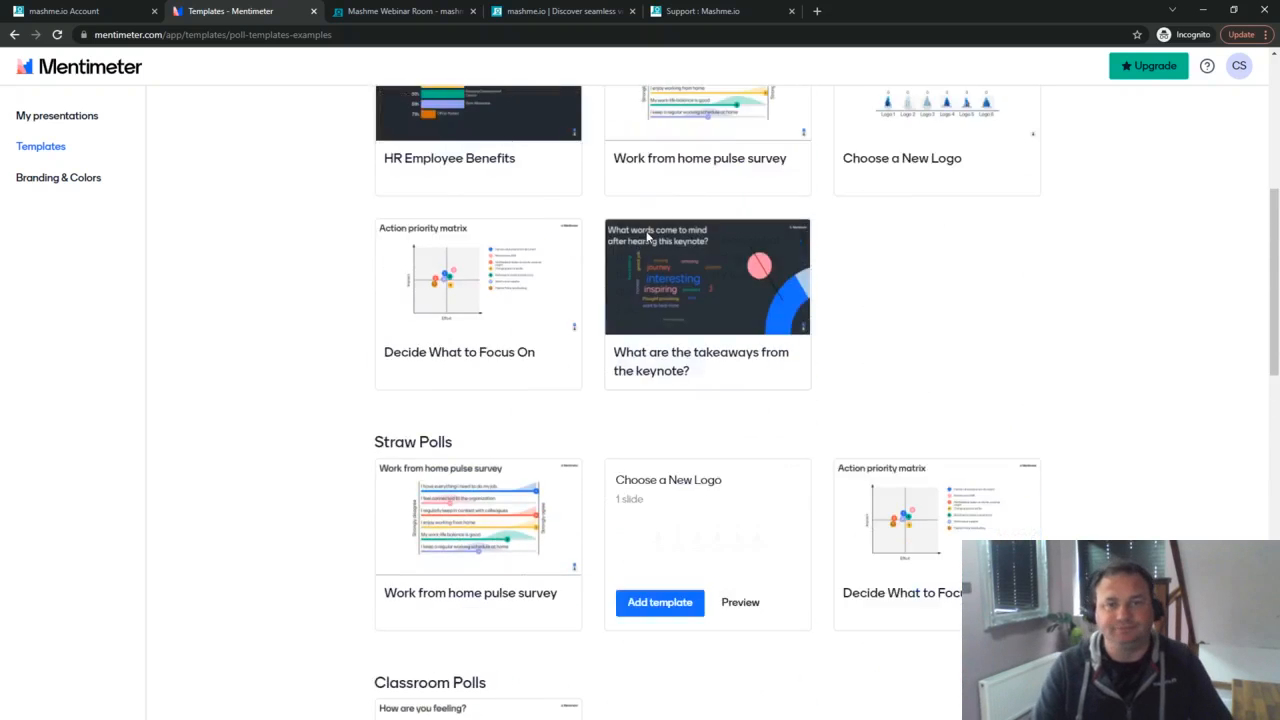
scroll(646, 237, up, 3)
click(80, 186)
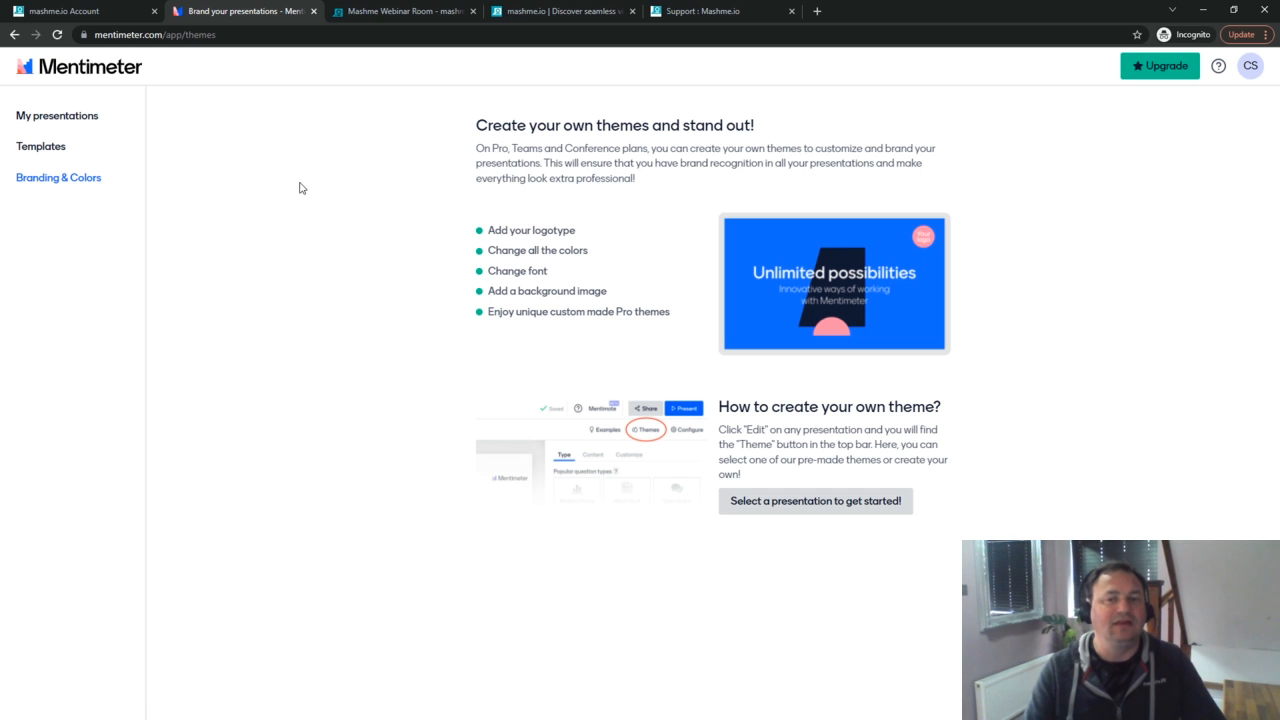
Step: Return to My presentations and start a blank presentation from scratch
click(63, 117)
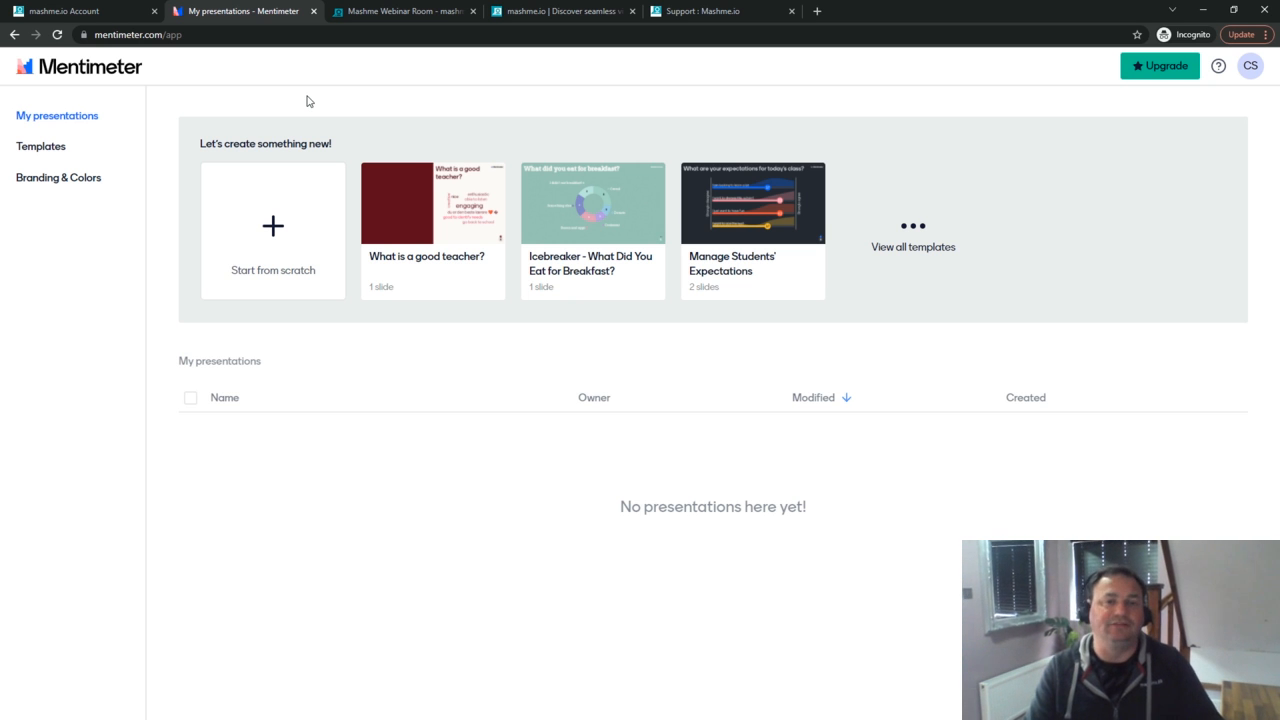
click(264, 222)
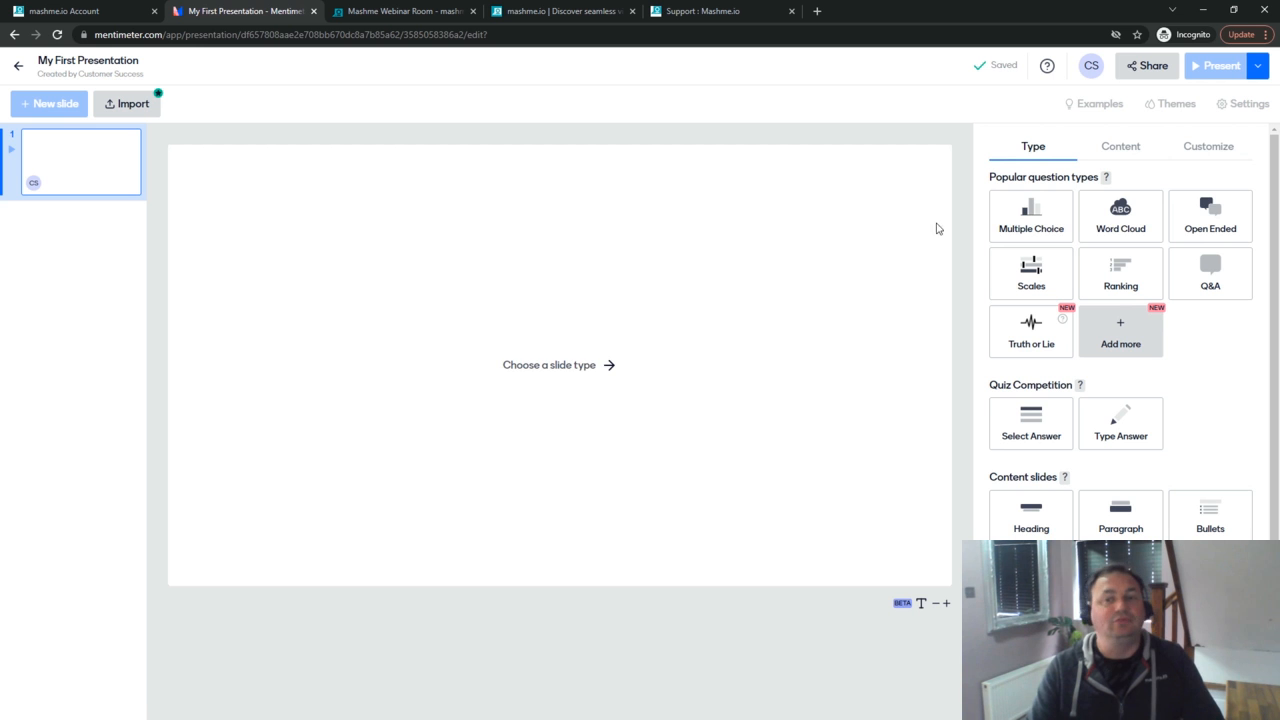
Step: Make a Word Cloud asking 'What shall we call our new Puppy?' with 5 entries and repeat submissions allowed
click(1121, 216)
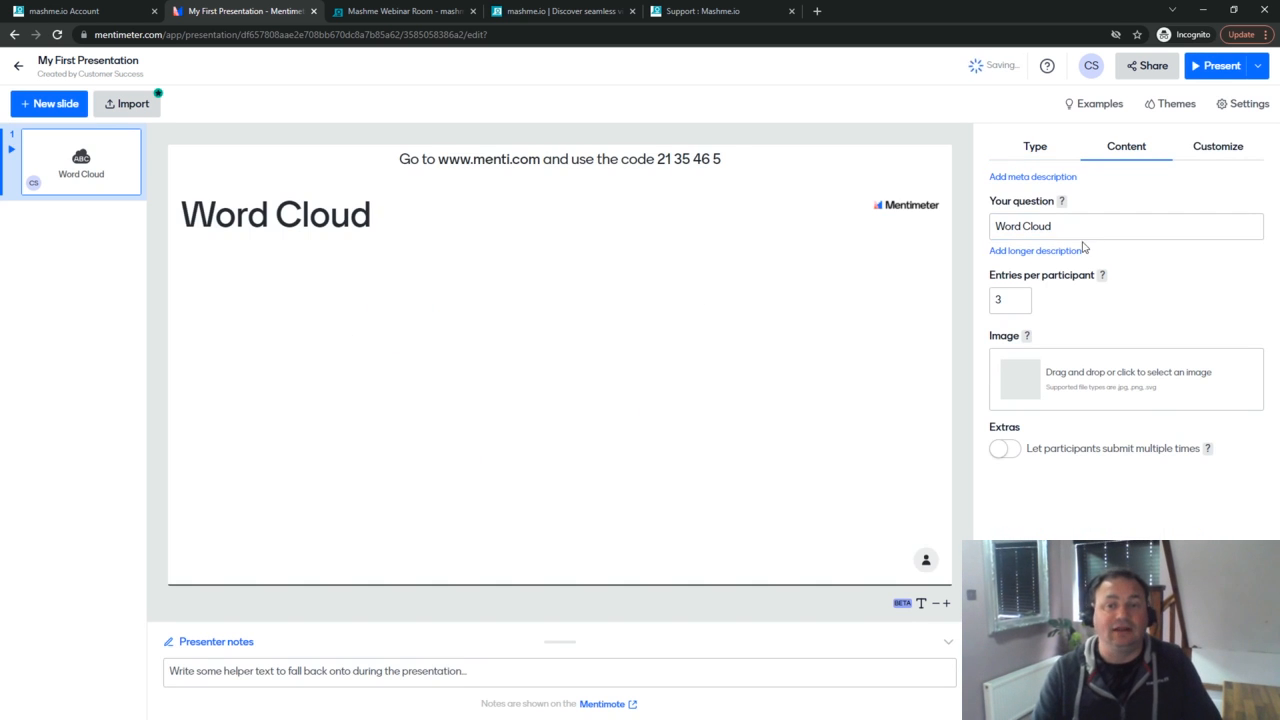
click(1070, 228)
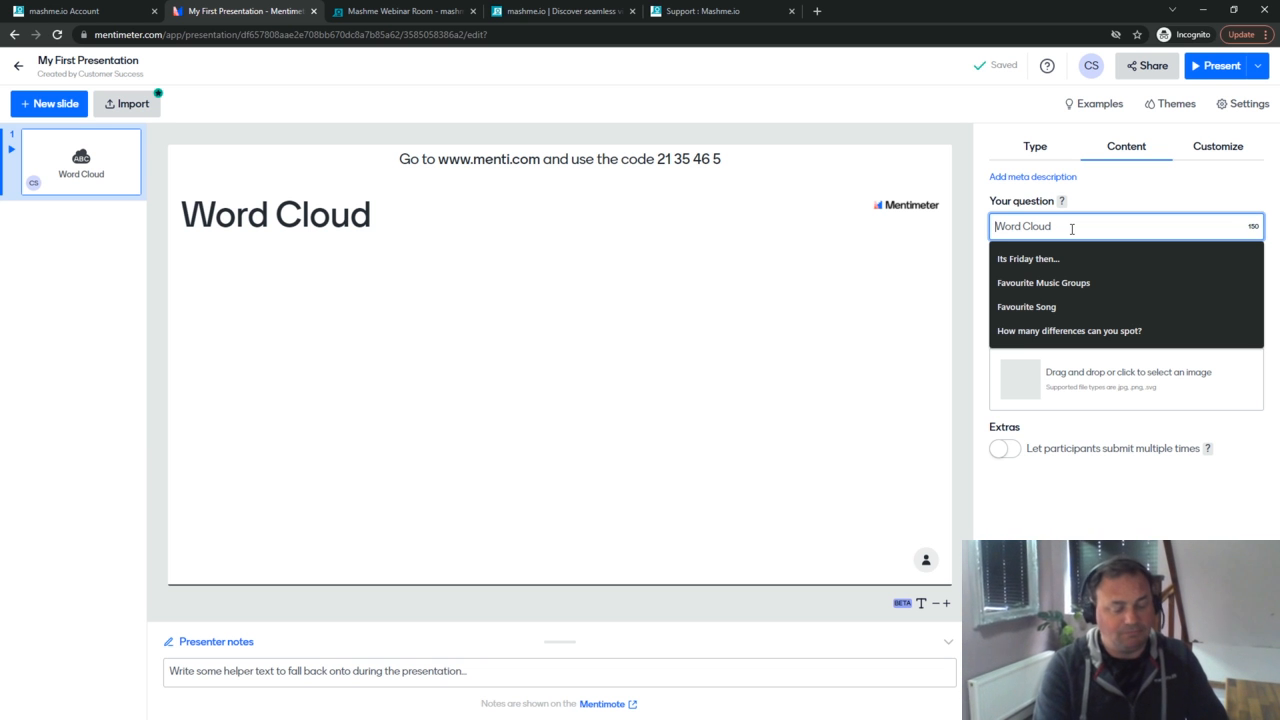
text(What shall we d)
text(all our new Puppy)
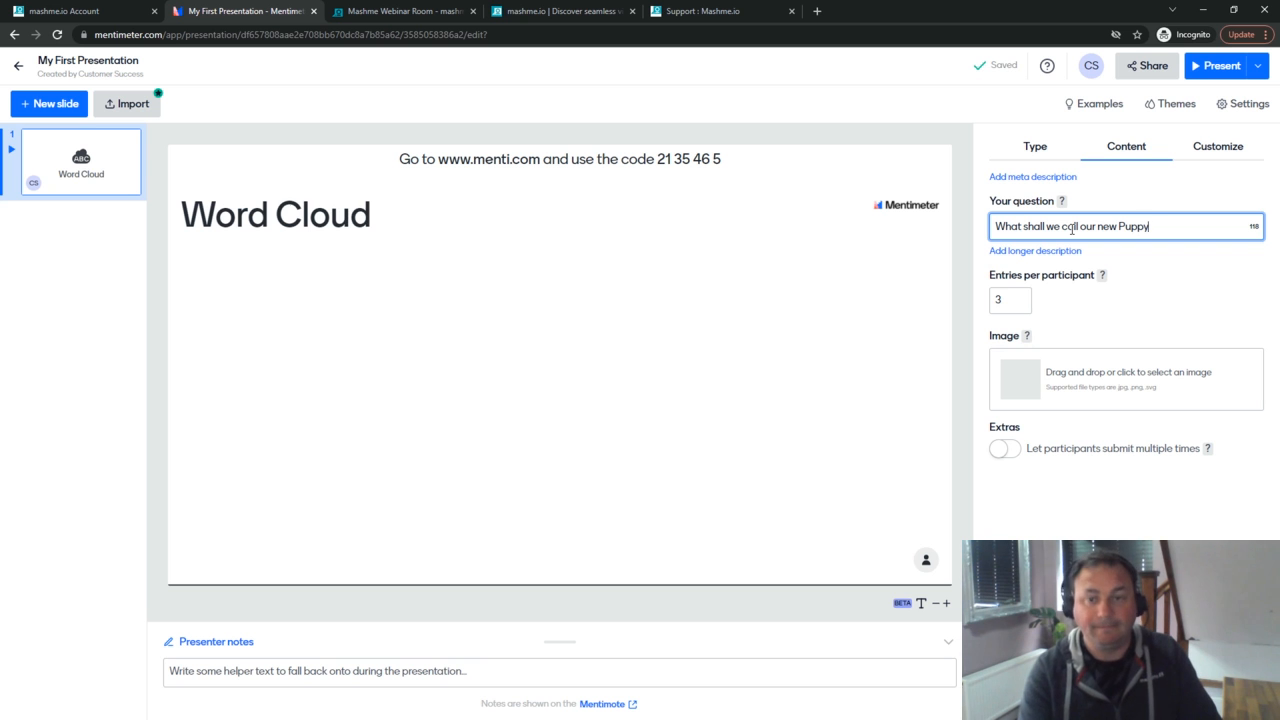
text(?)
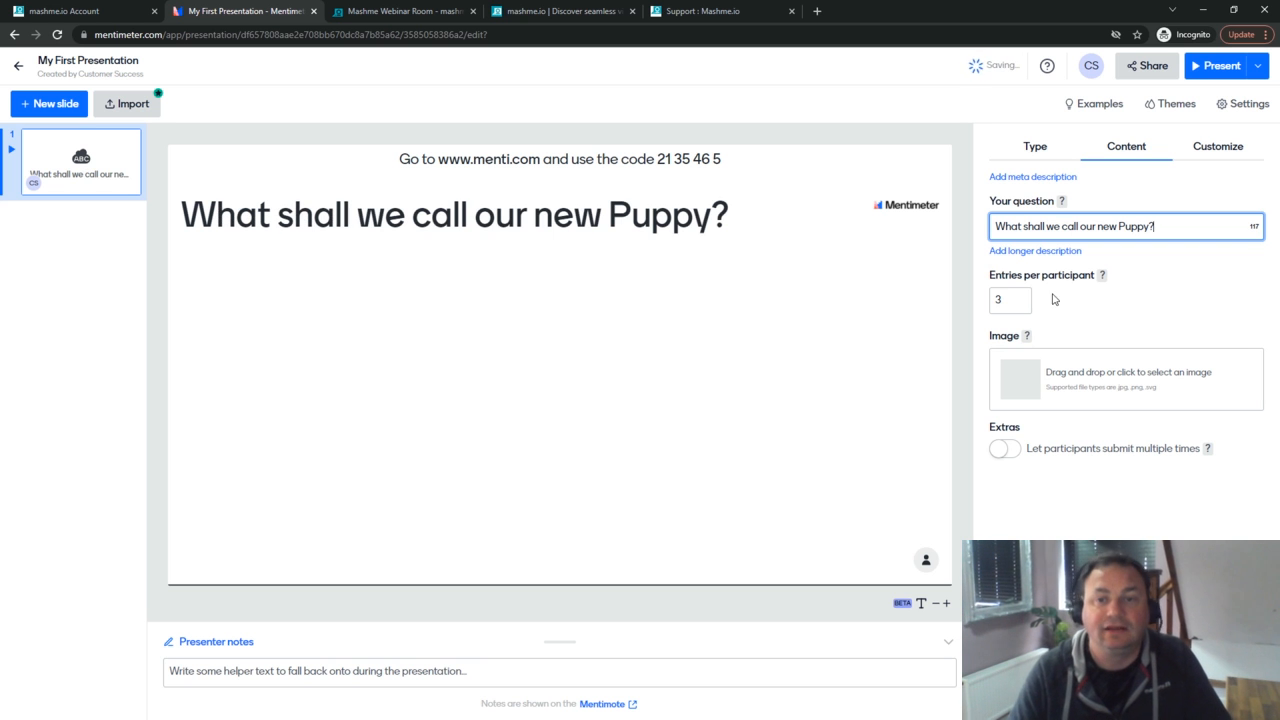
click(1020, 297)
click(1020, 297)
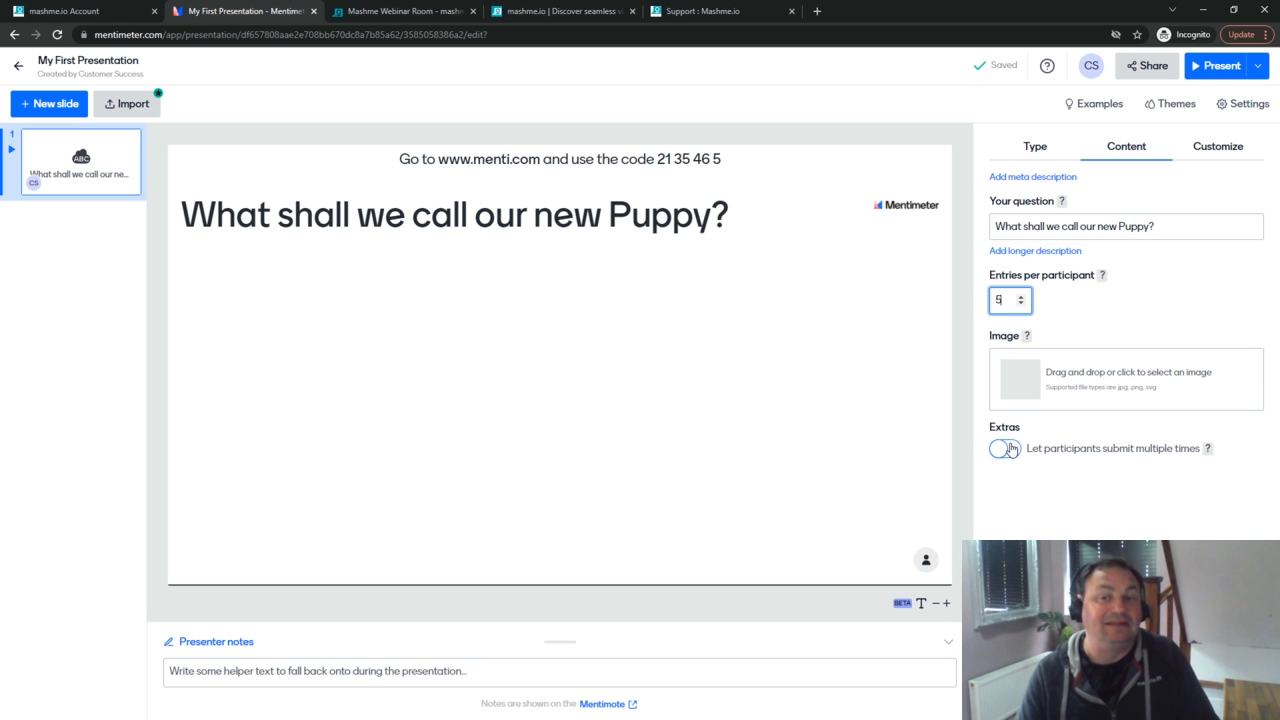
click(1008, 450)
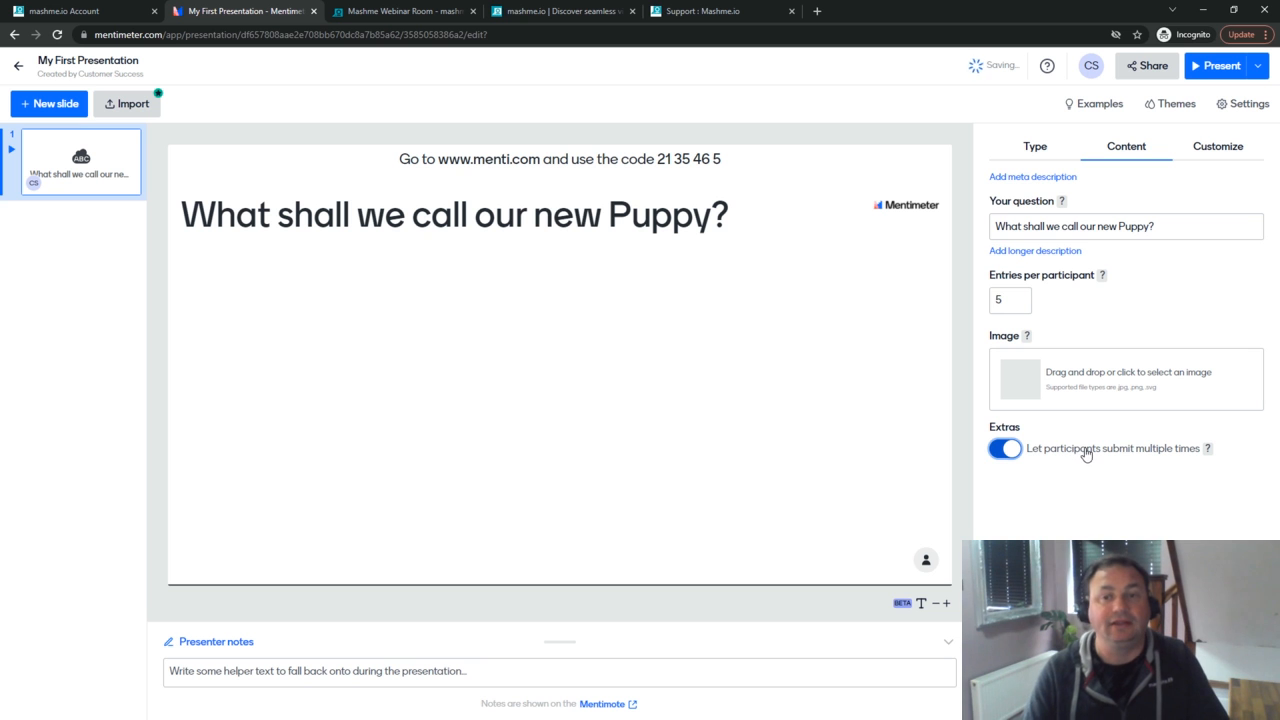
click(1034, 225)
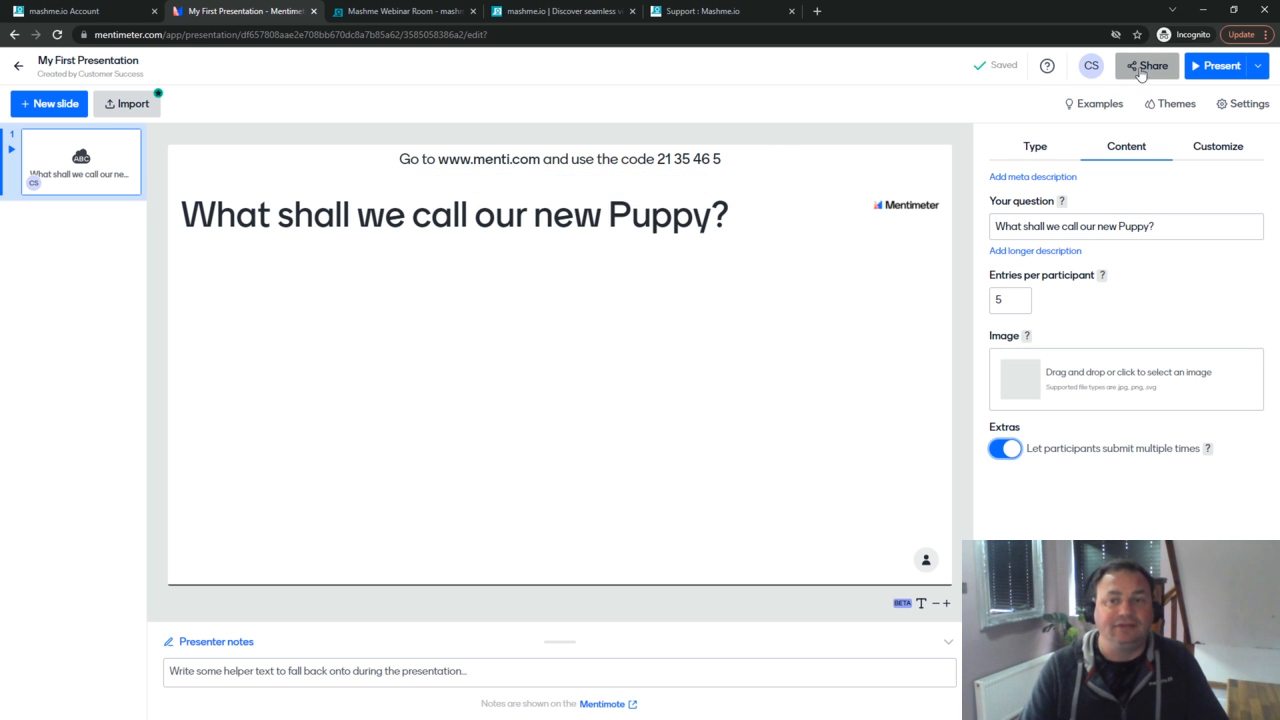
click(1147, 68)
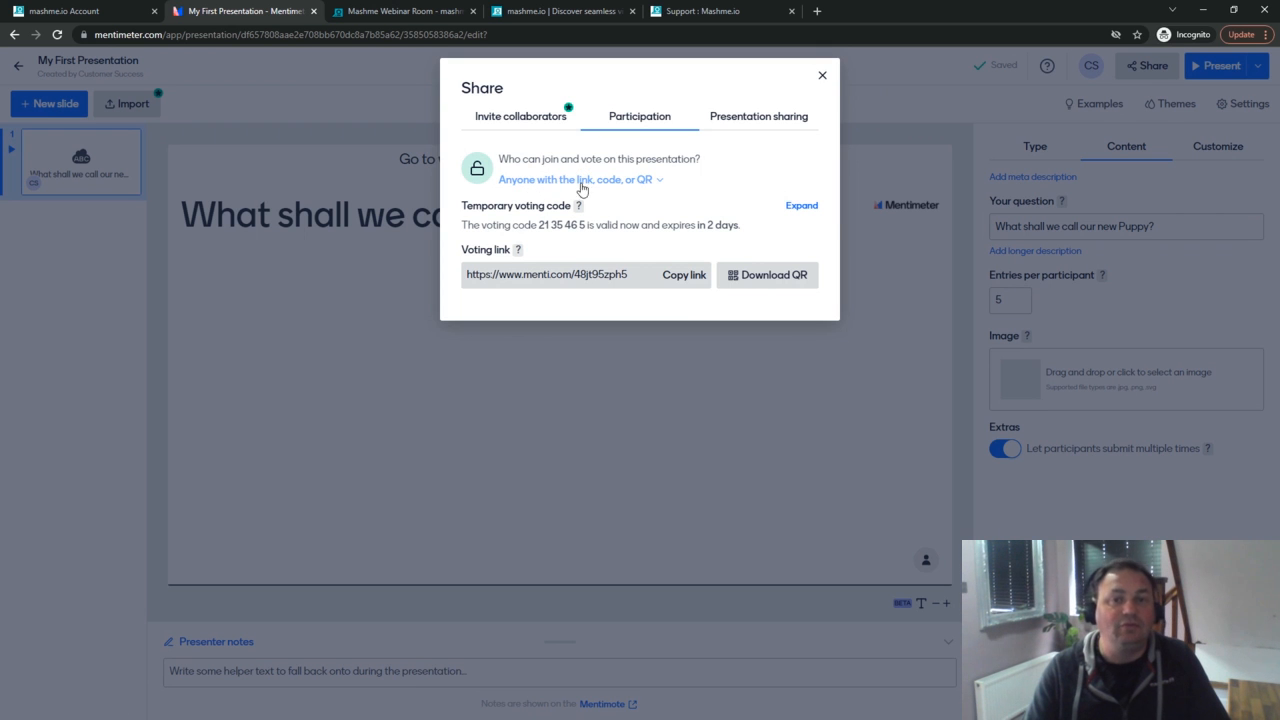
Step: Keep voting open to anyone with the link or code and open the QR code page
click(645, 181)
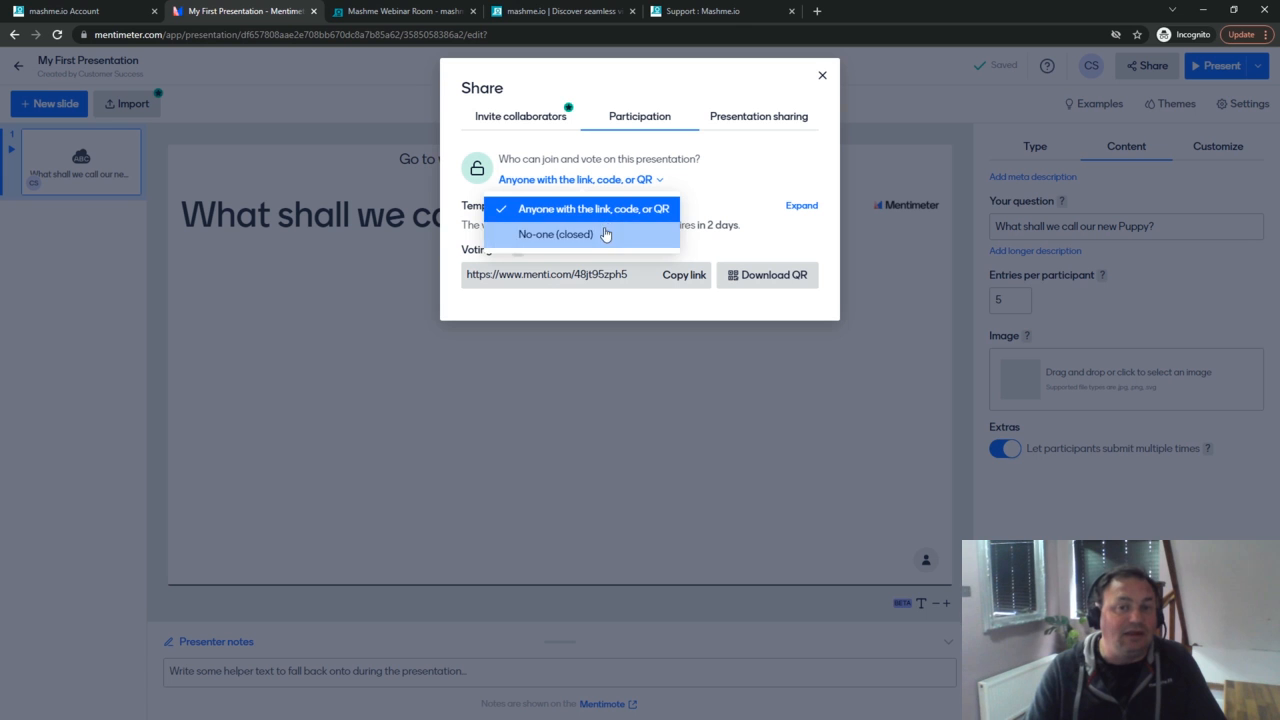
click(620, 208)
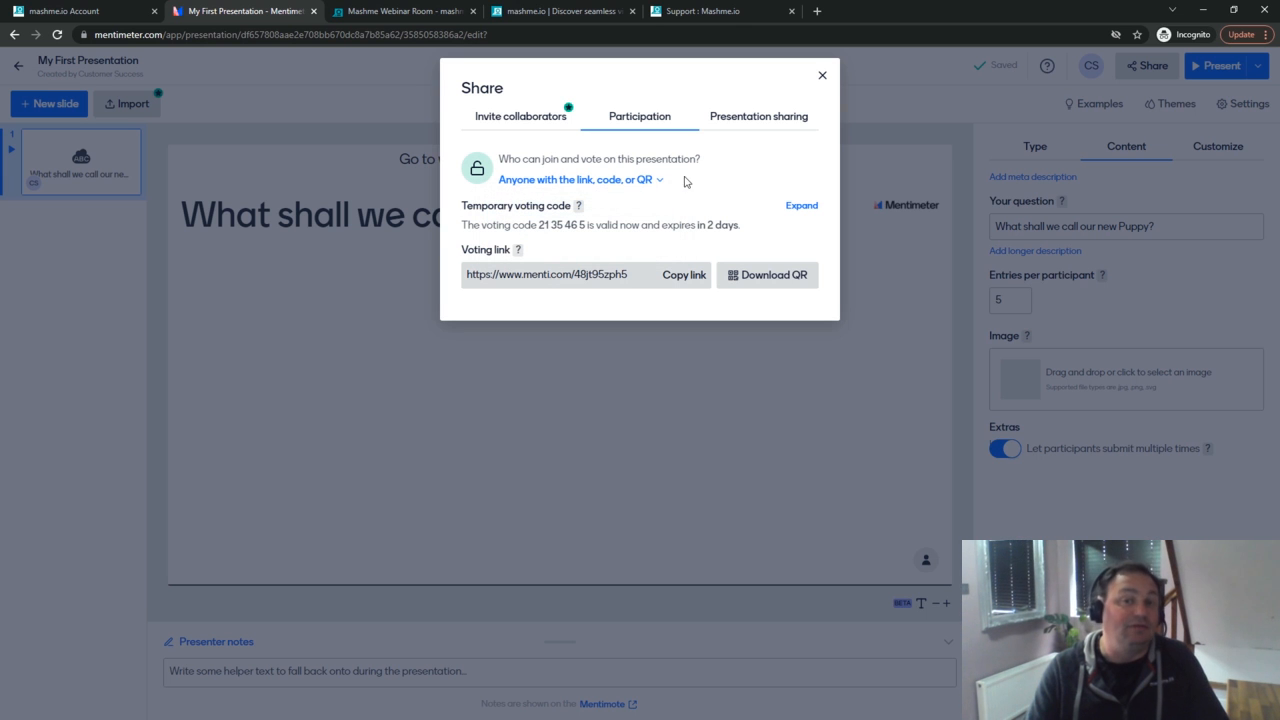
click(760, 280)
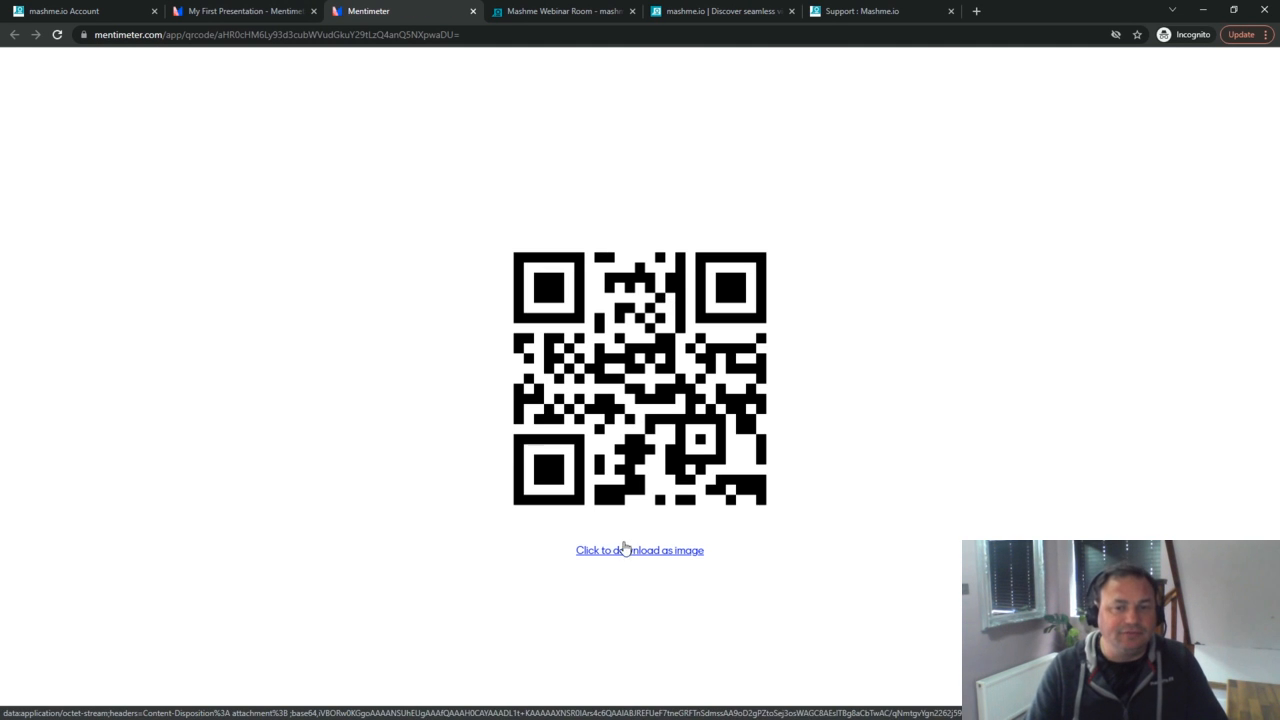
Step: Download the voting QR code as an image and close the QR code tab
click(623, 553)
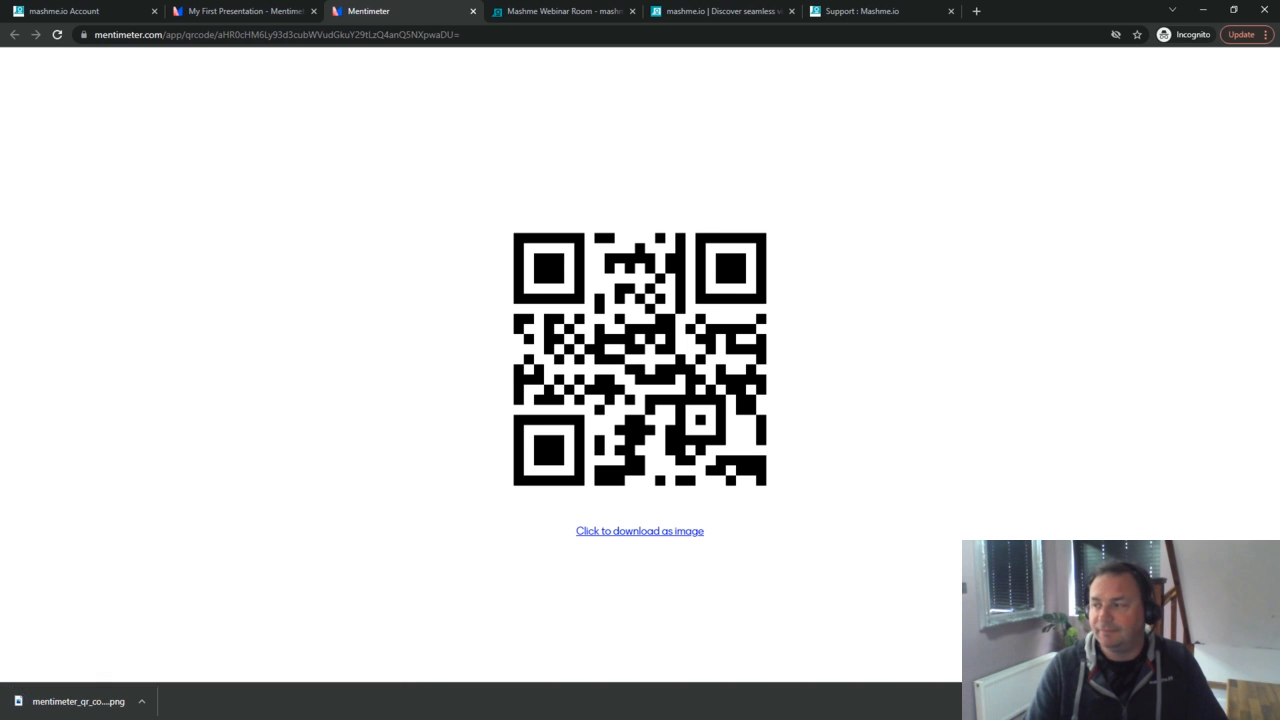
click(1265, 701)
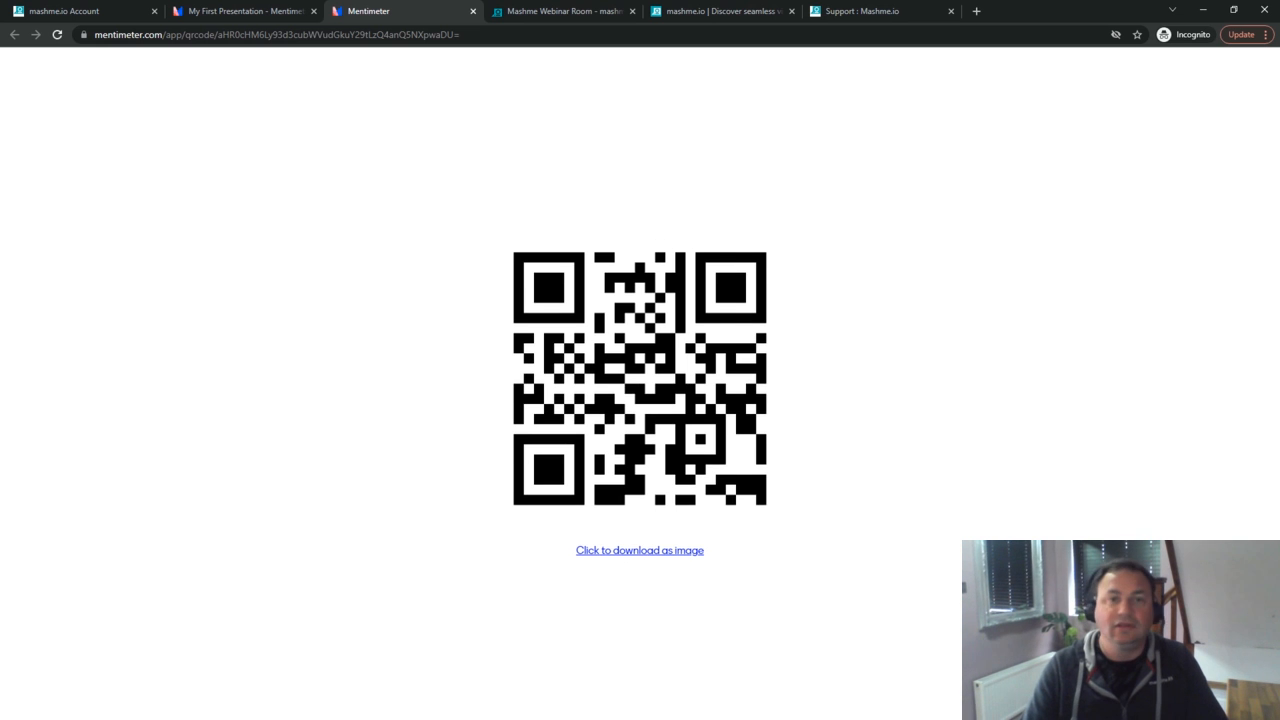
click(473, 11)
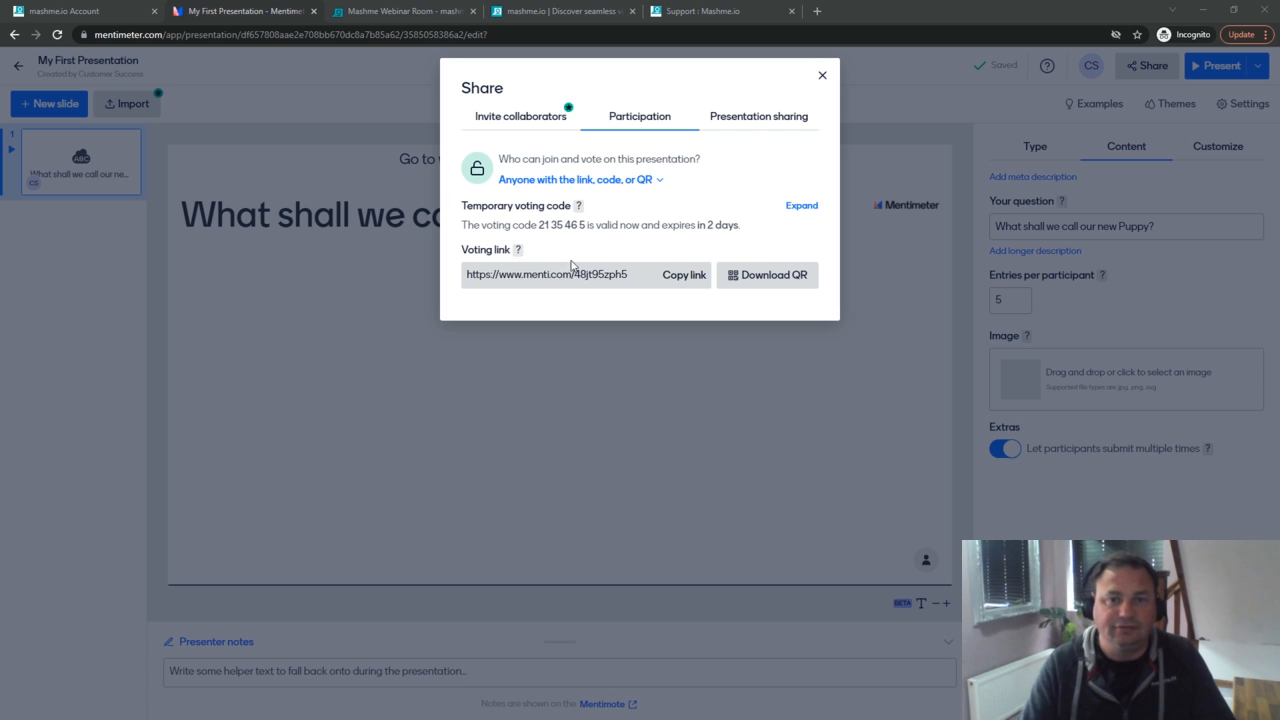
Step: Keep the temporary voting code valid for 2 days, select it, and go to the Mashme Webinar Room
click(793, 207)
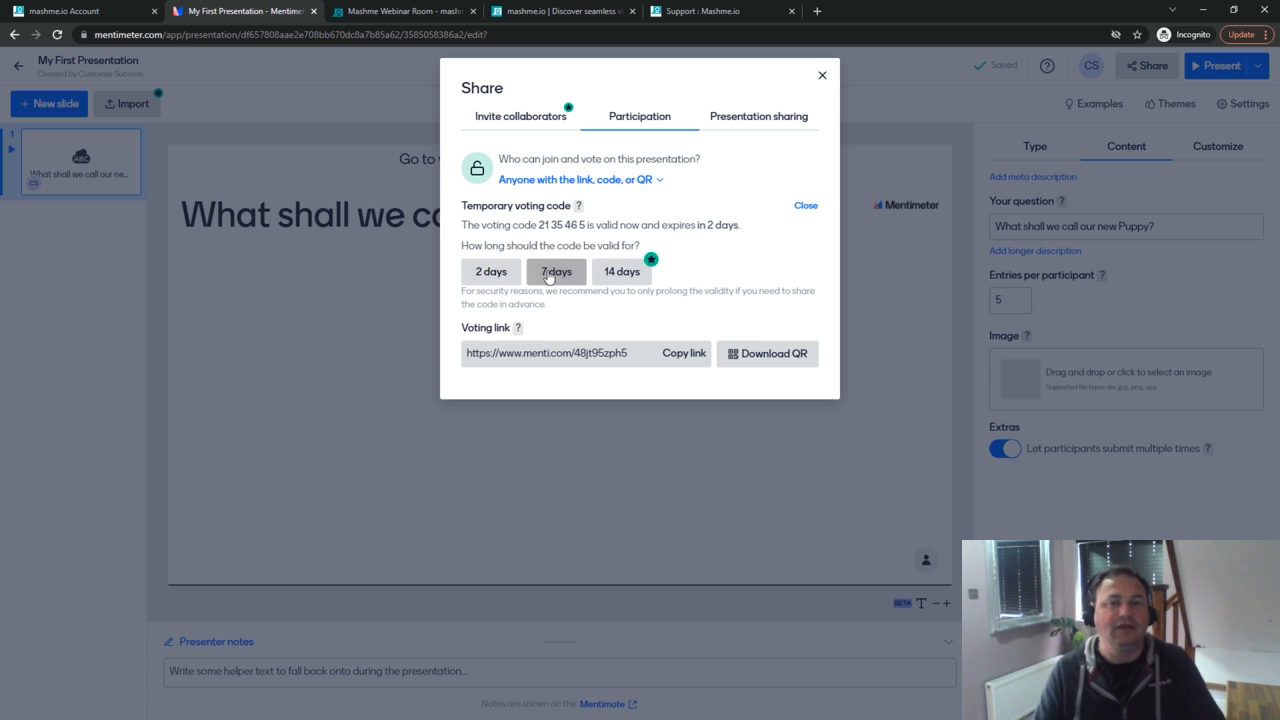
click(510, 268)
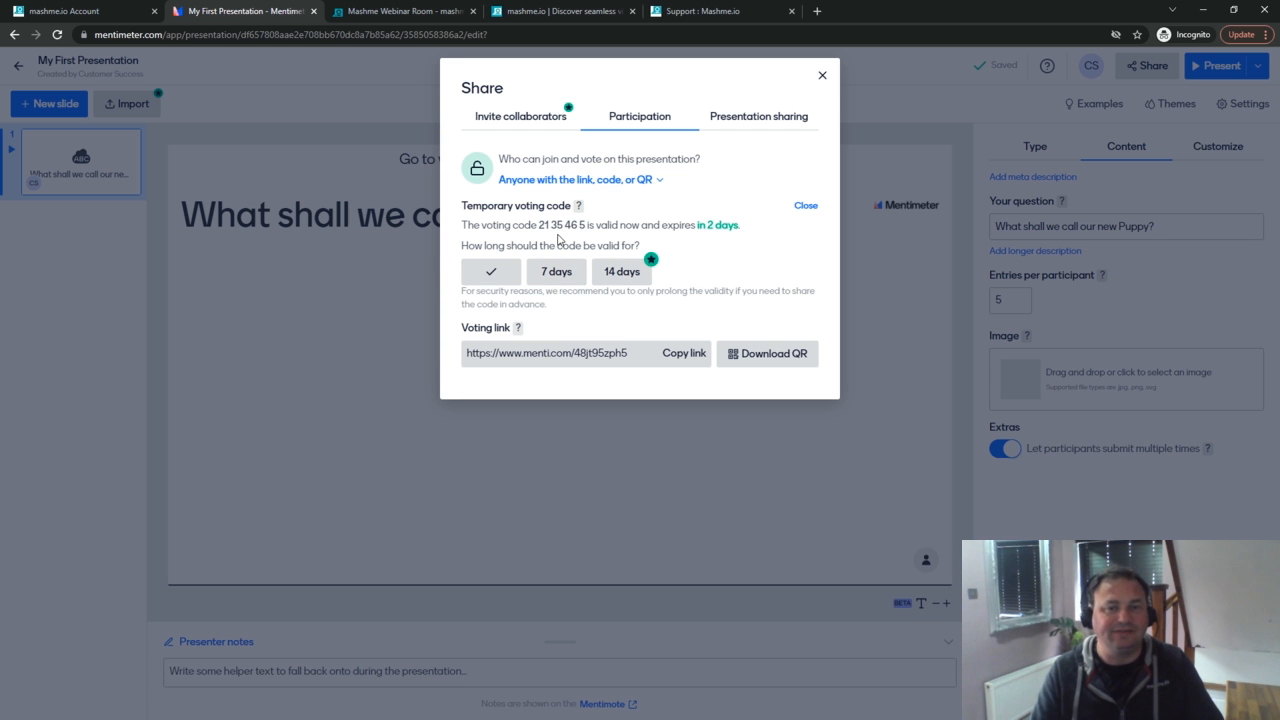
drag(540, 231, 587, 234)
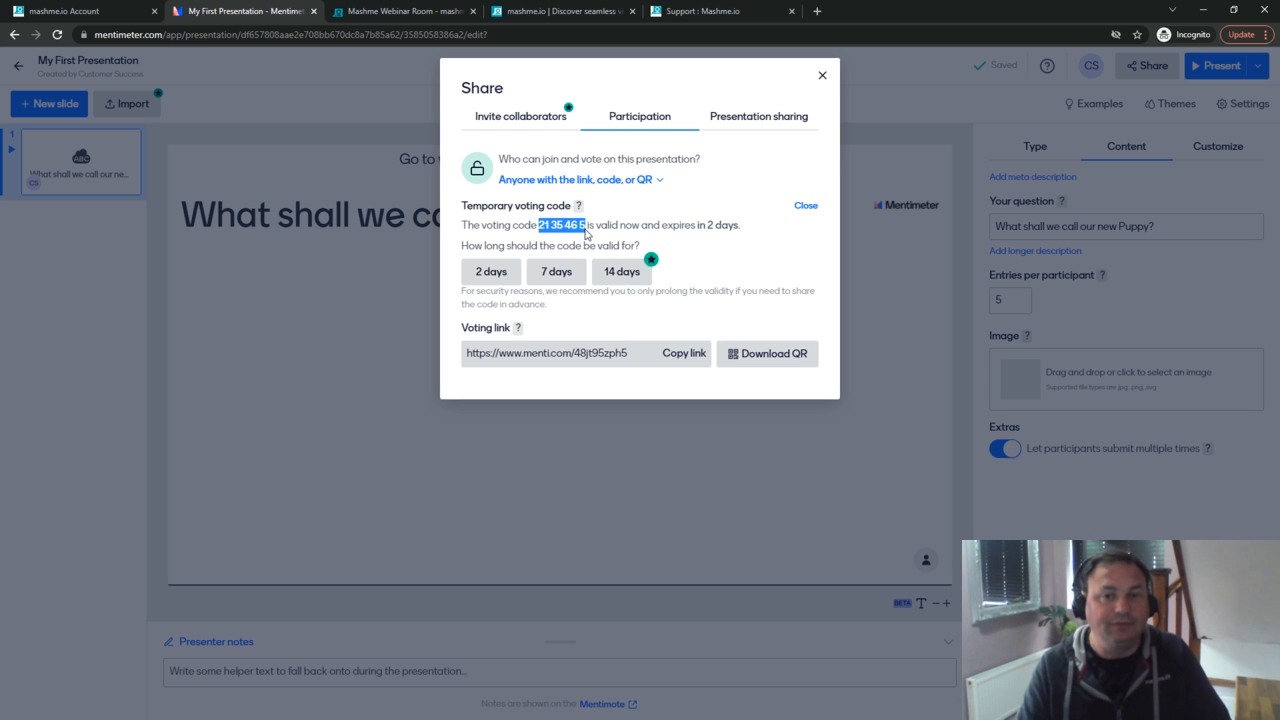
click(399, 12)
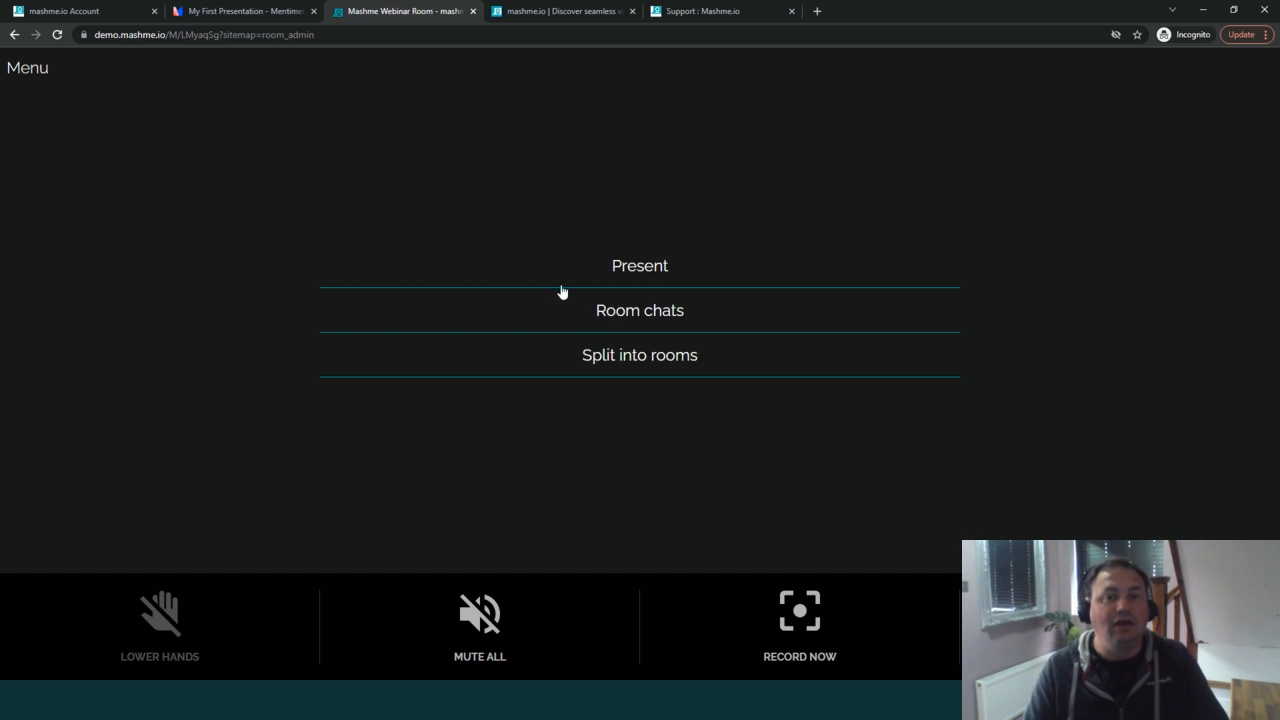
click(613, 313)
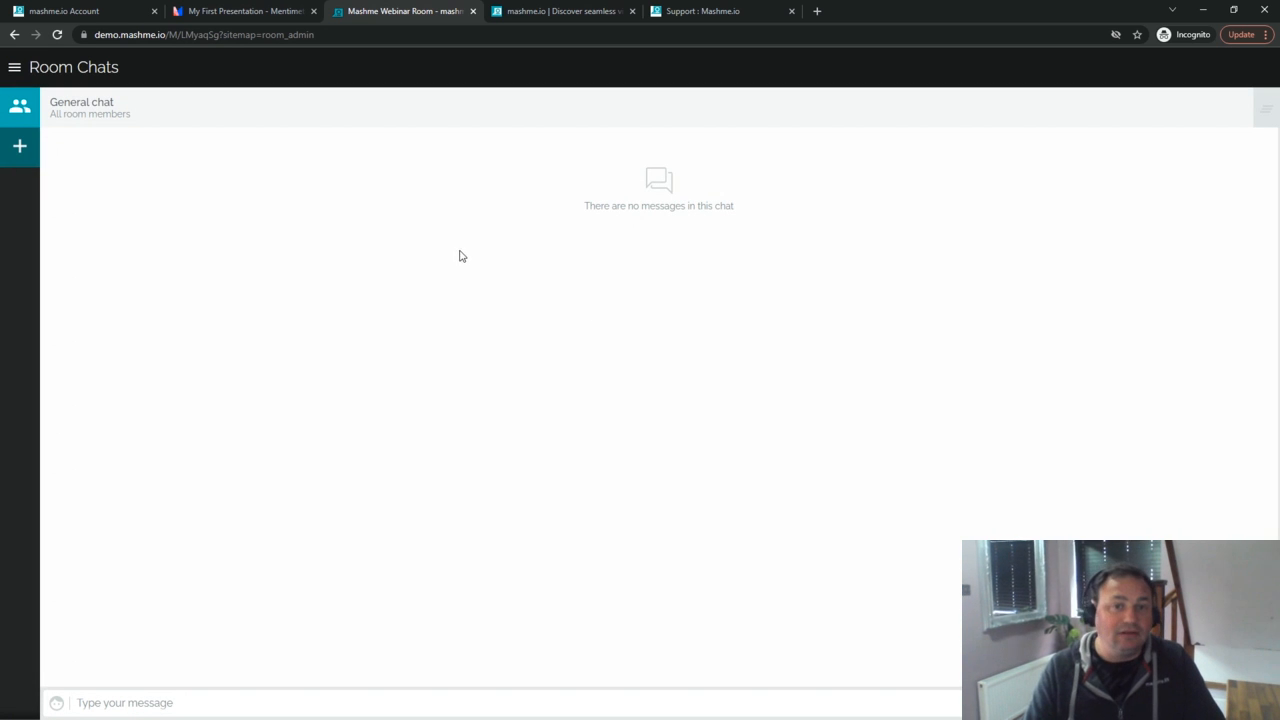
click(386, 702)
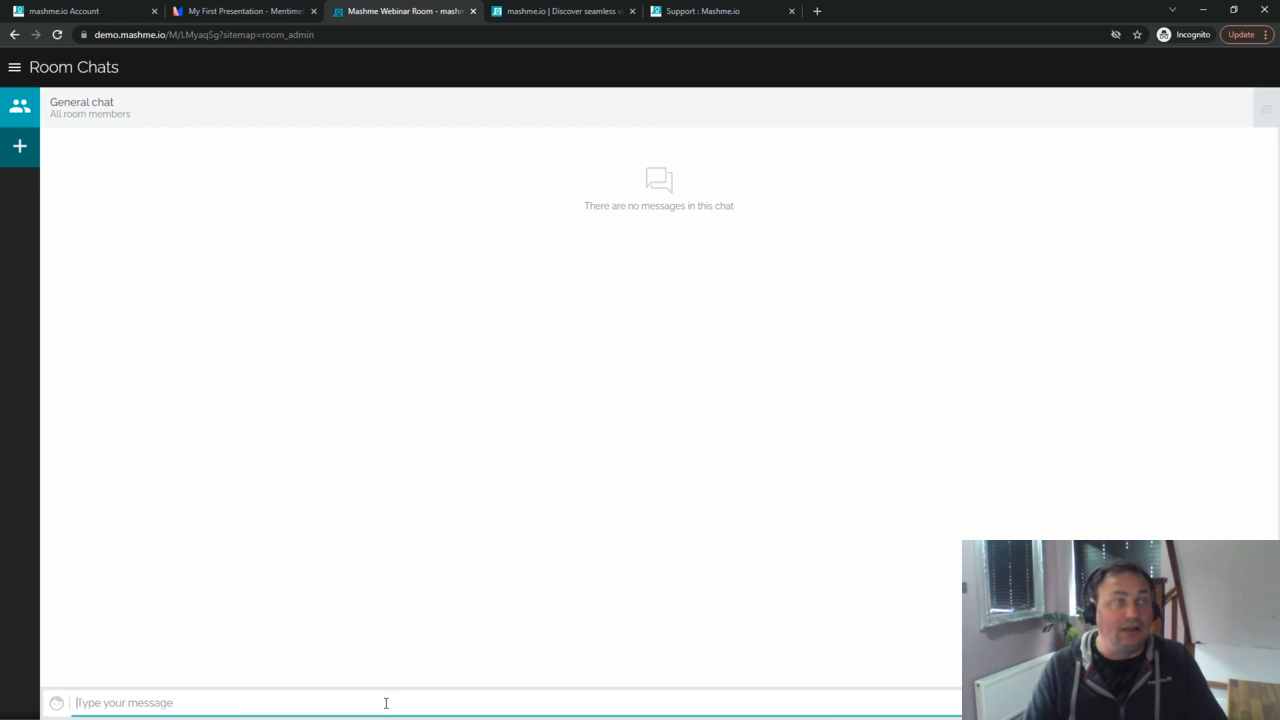
text(www)
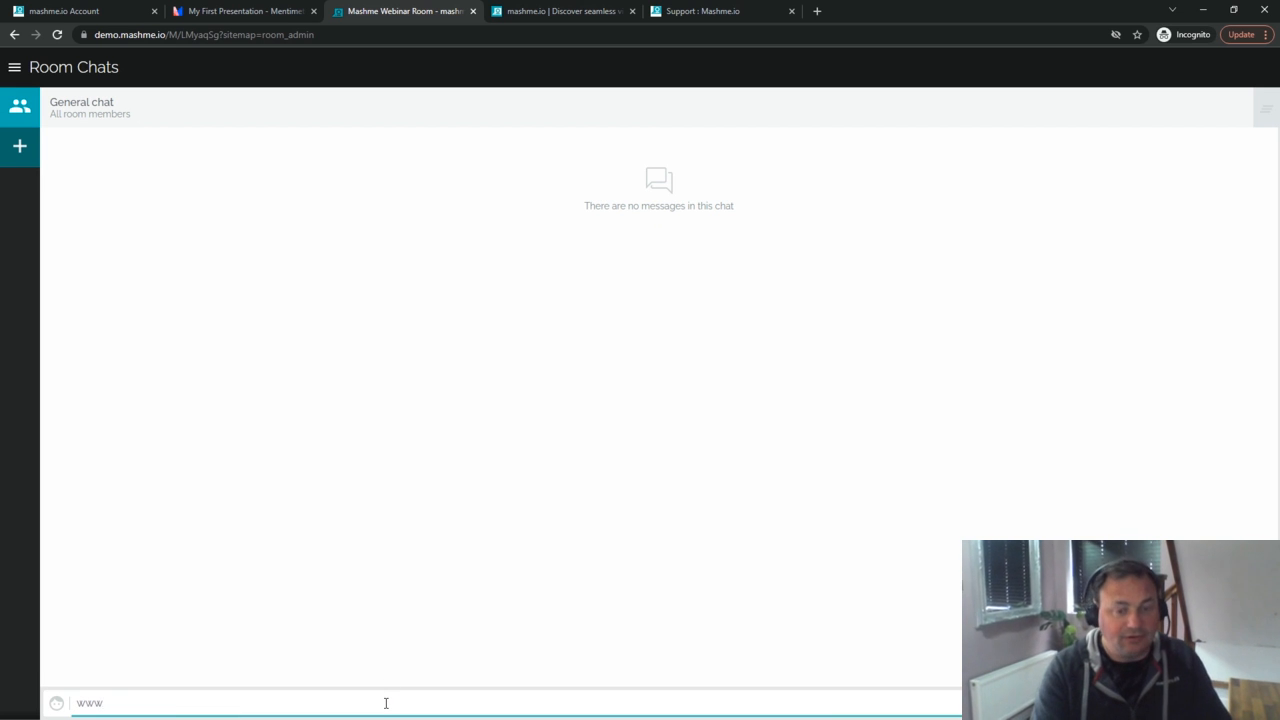
text(.menti.com)
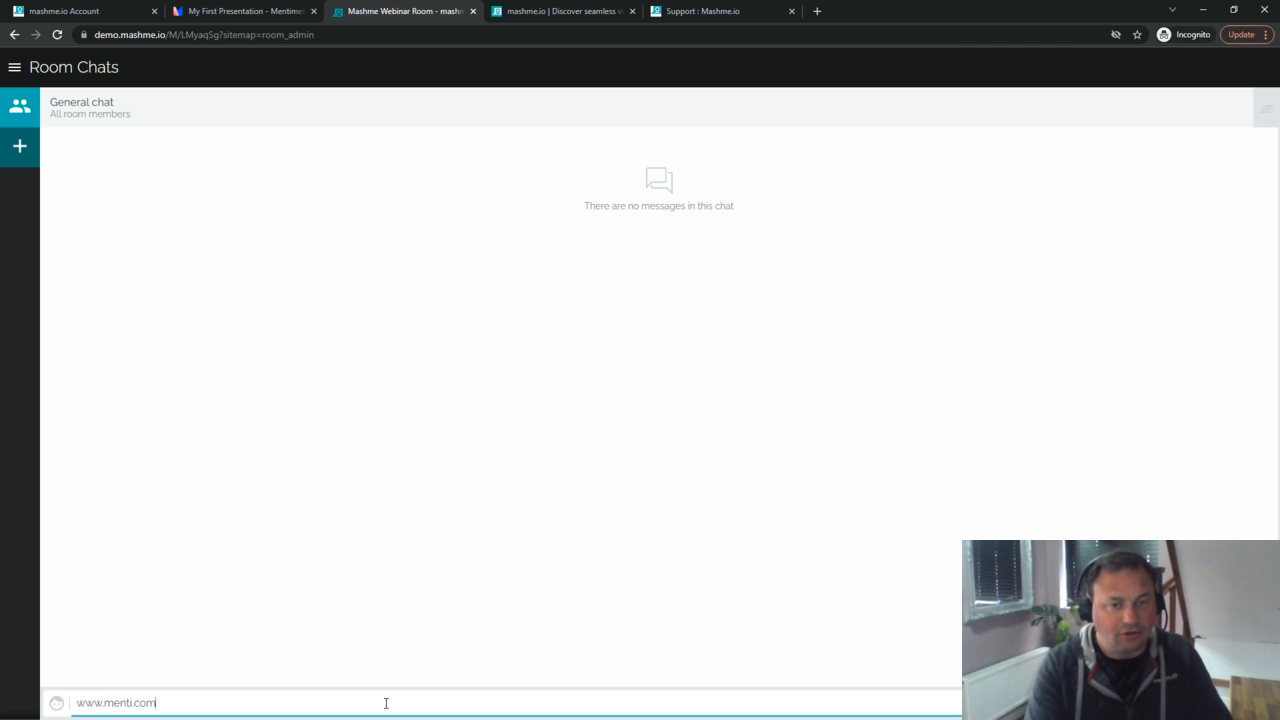
text( 21 35 46 5)
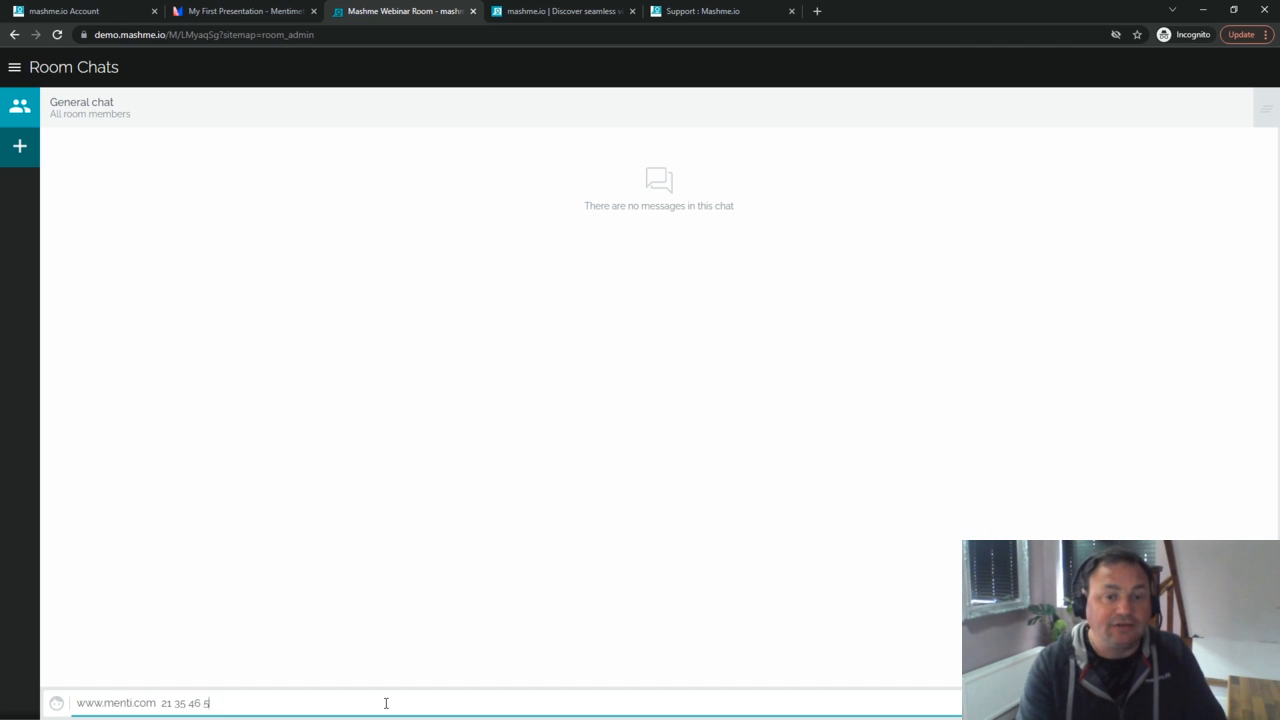
key(Return)
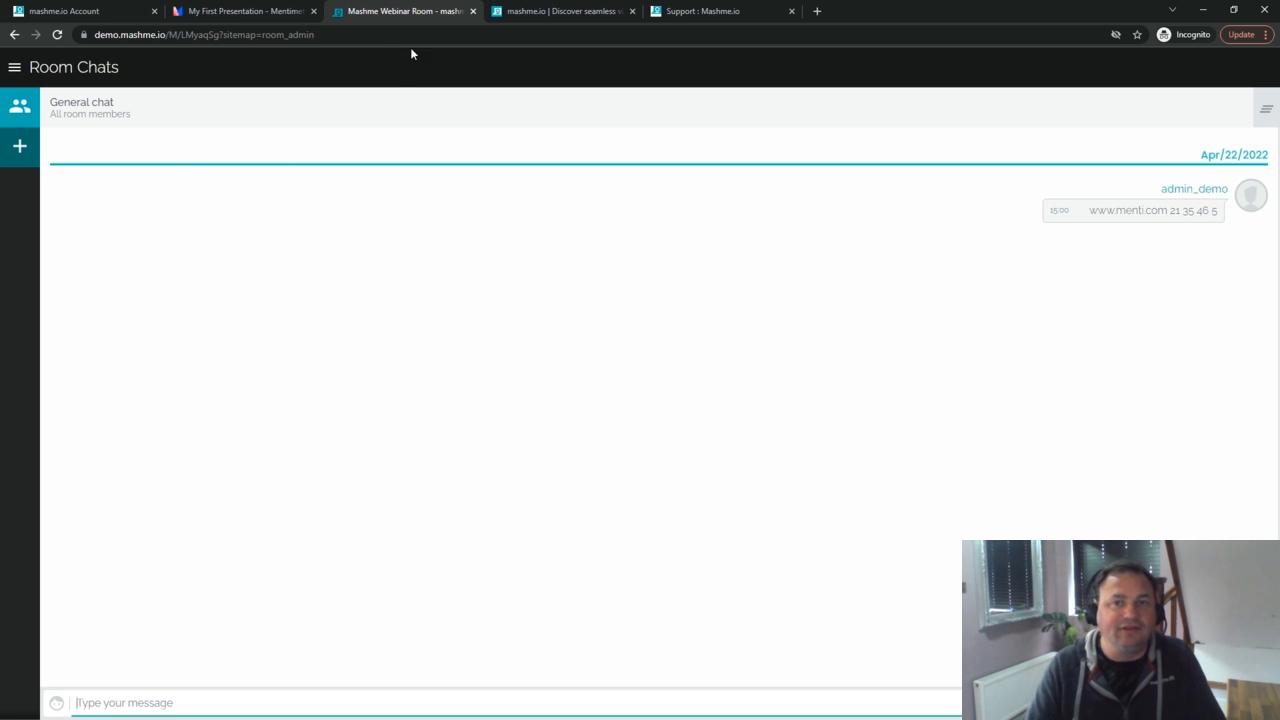
click(268, 13)
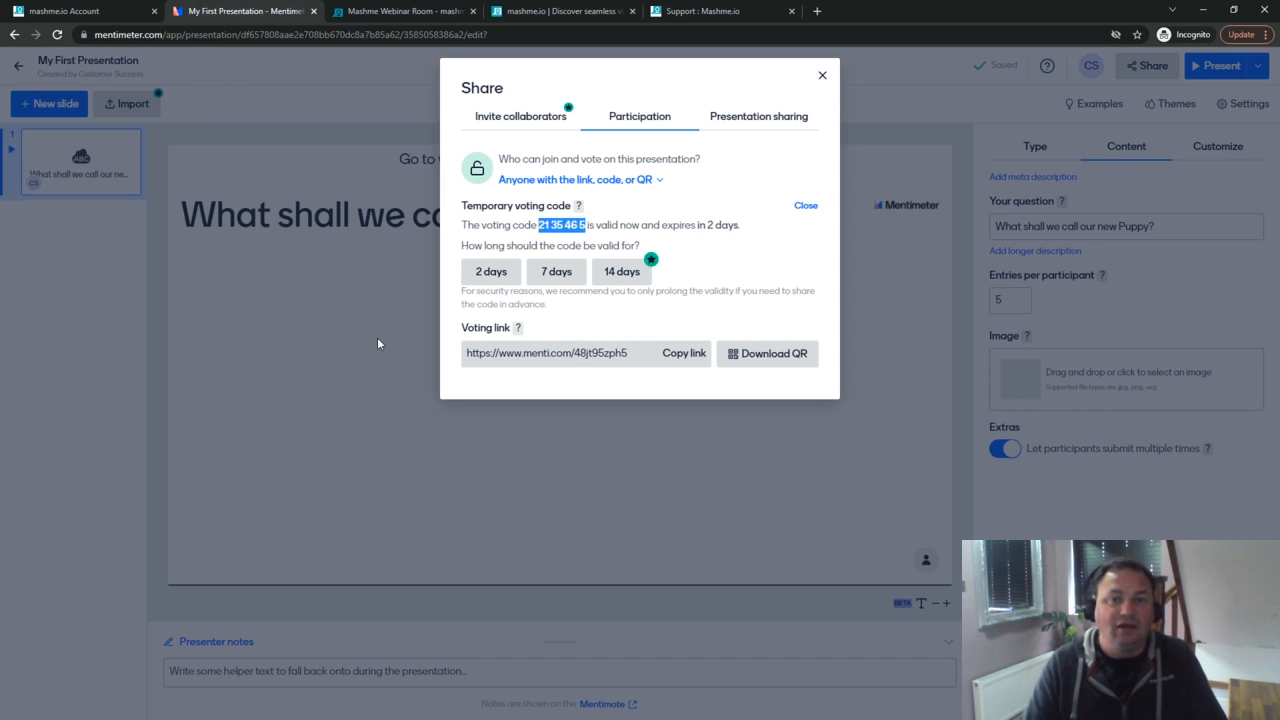
click(679, 358)
click(403, 12)
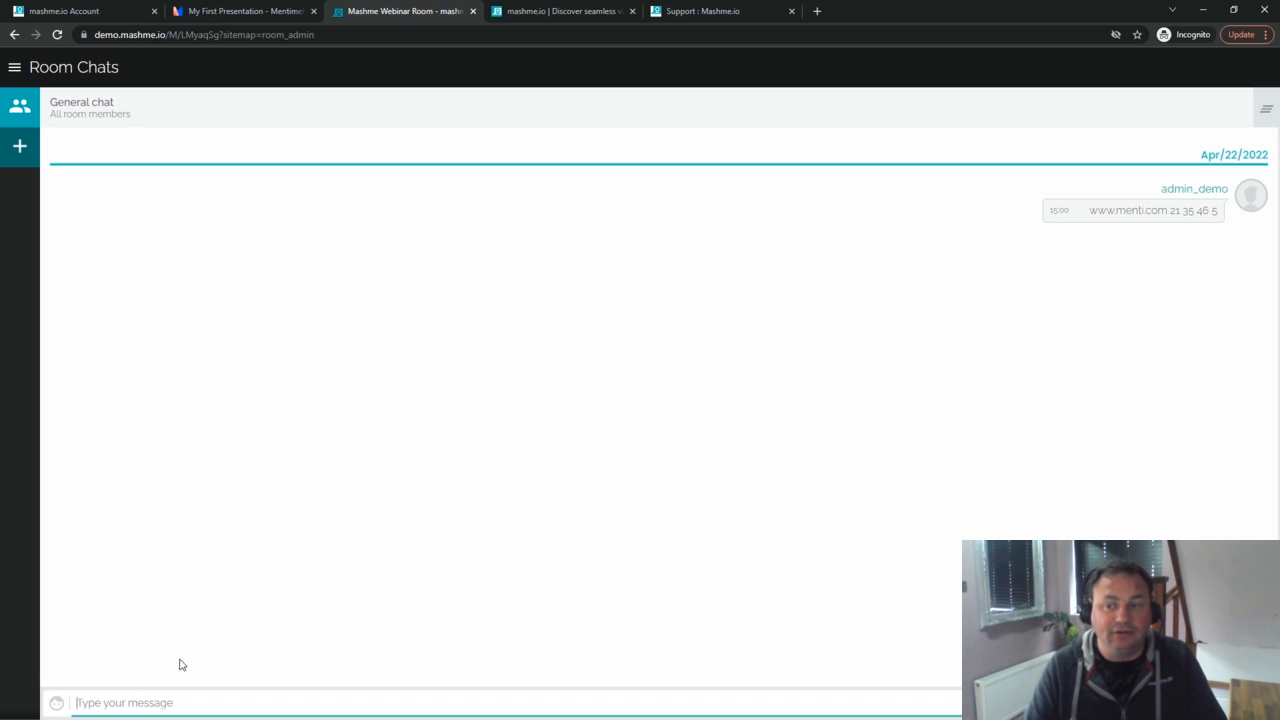
Step: Paste and send the Mentimeter voting link in General chat, then open the room's main menu
click(129, 701)
key(ctrl+v)
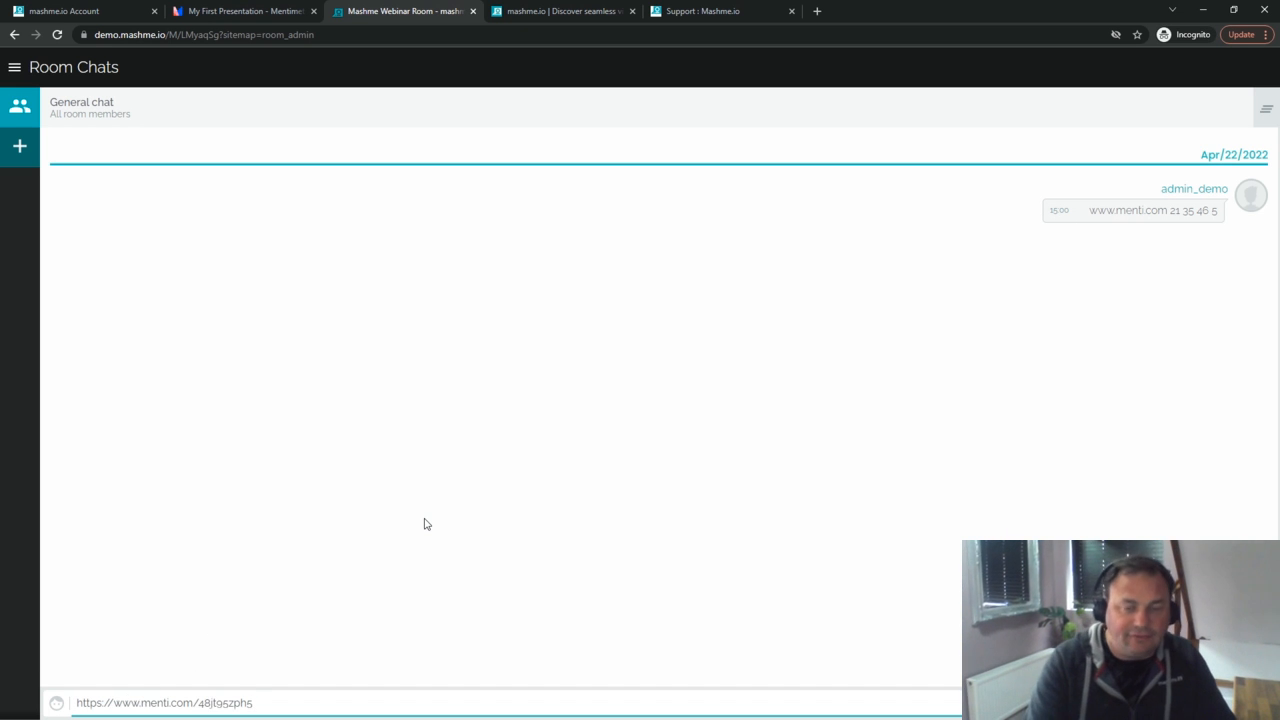
key(Return)
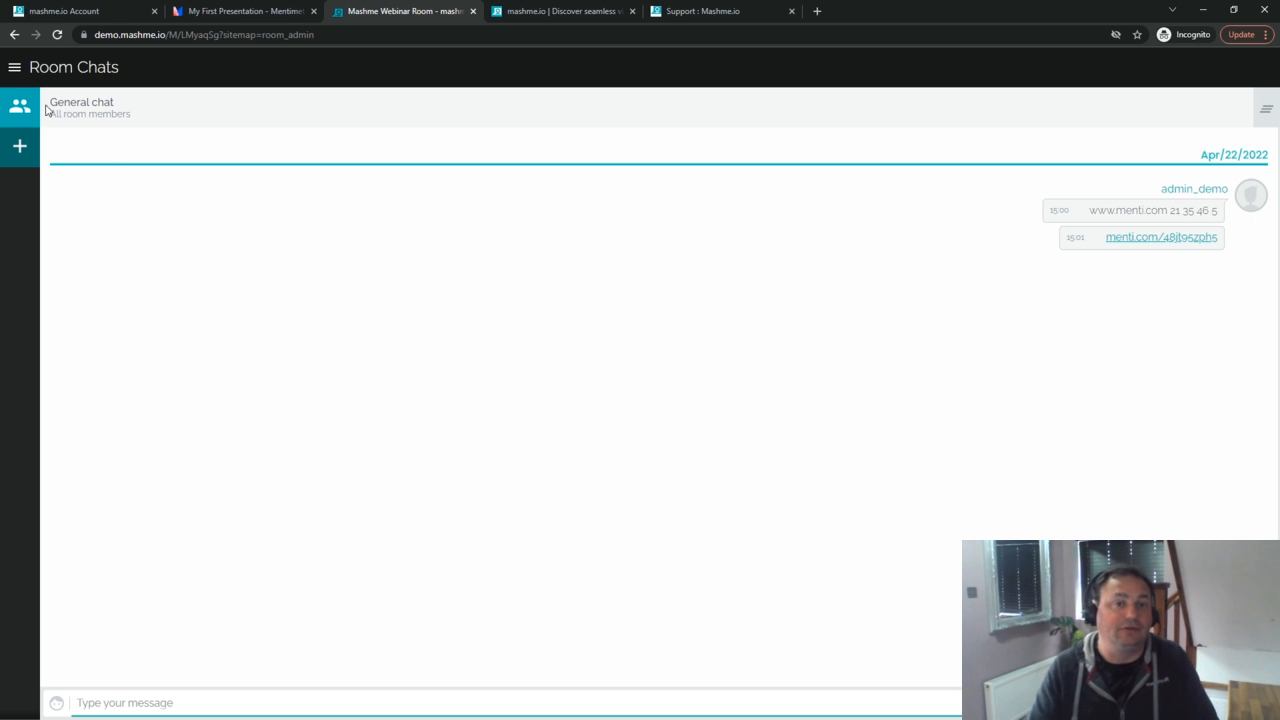
click(15, 68)
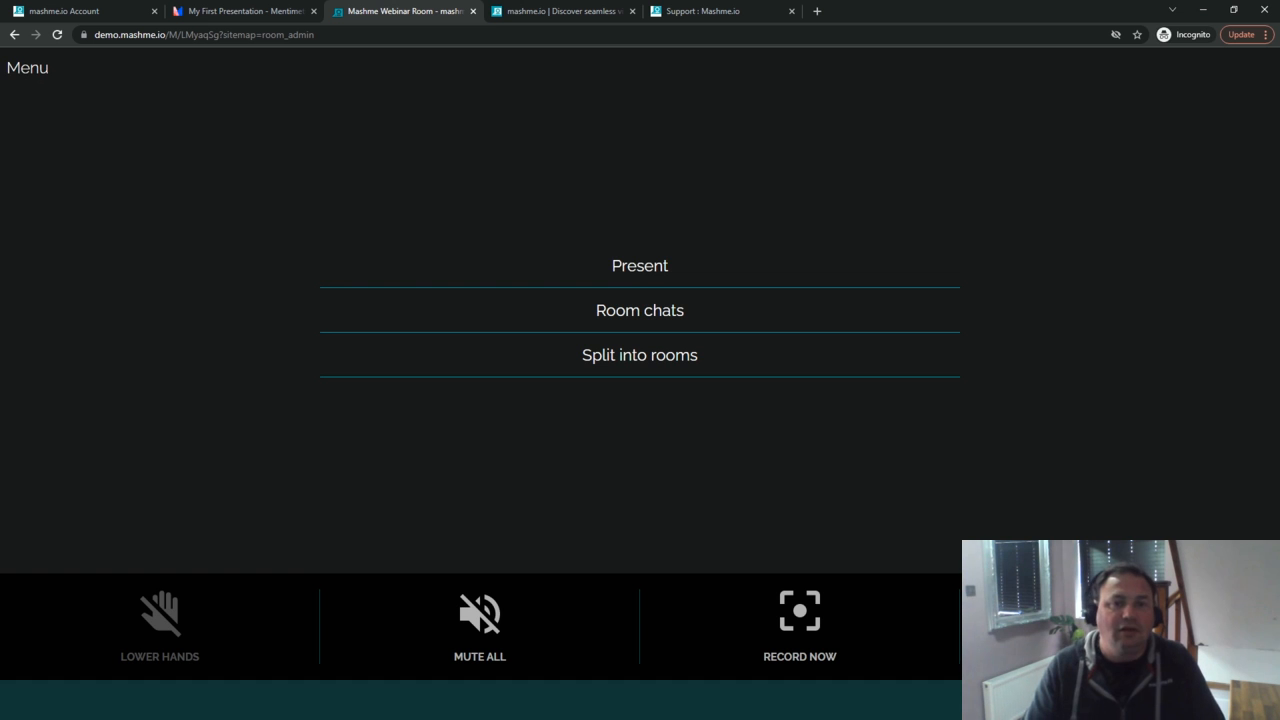
Step: Upload mentimeter_qr_code (5).png from this computer to the room's Present files
click(635, 270)
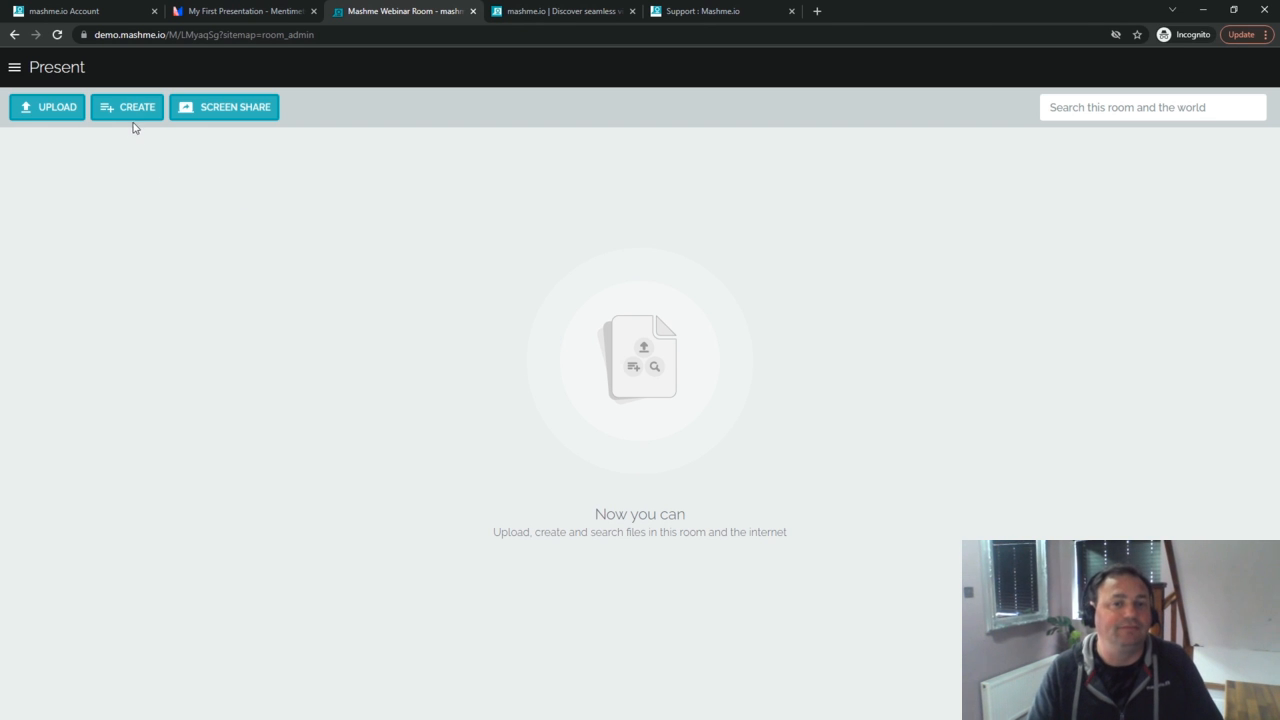
click(54, 110)
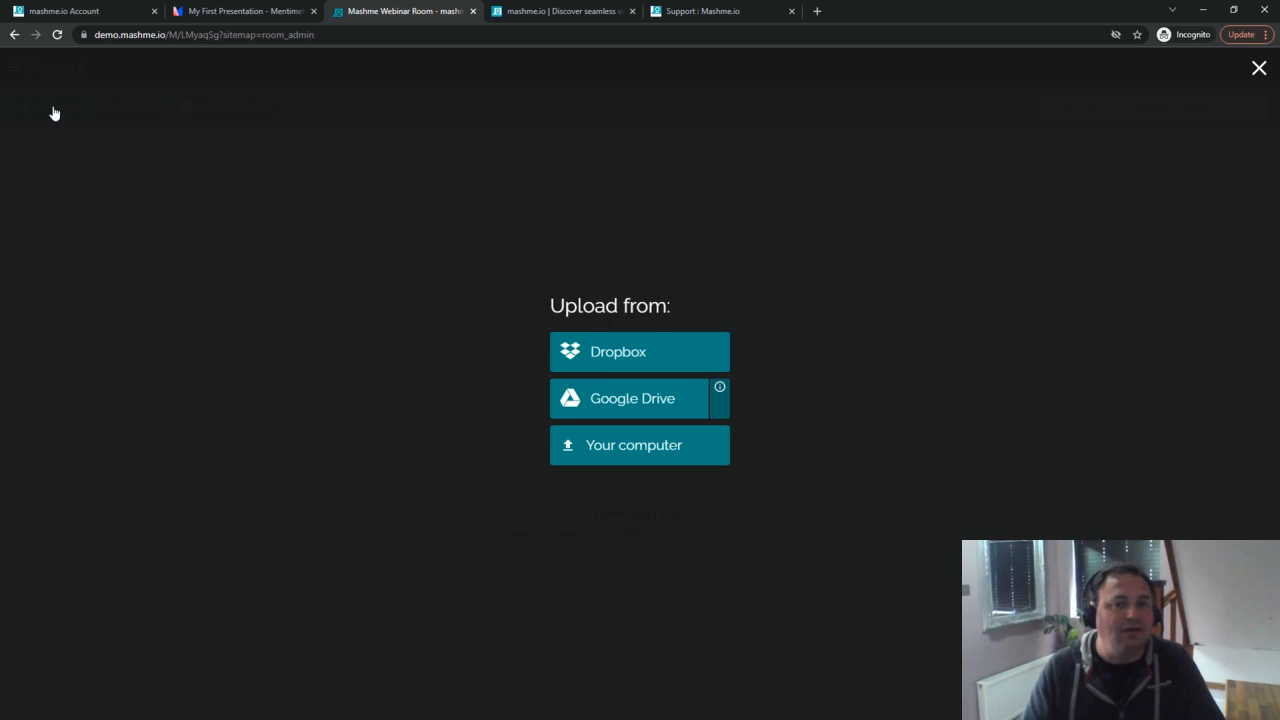
click(588, 452)
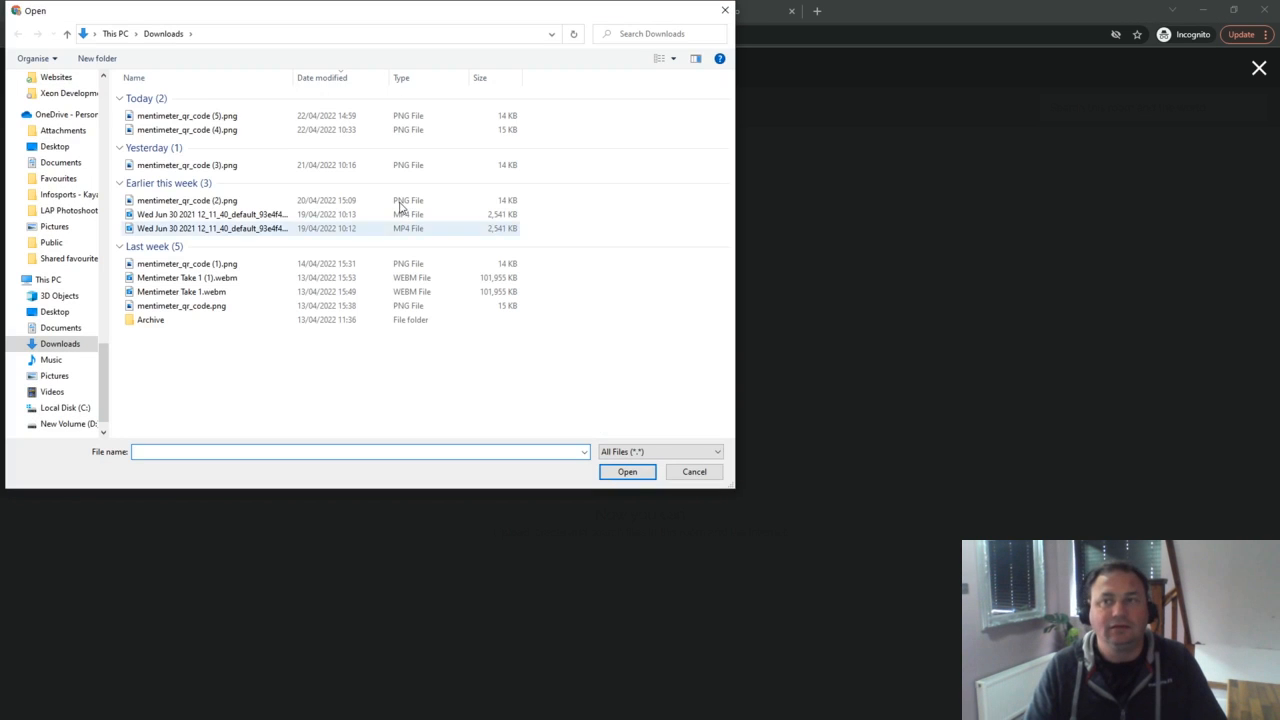
double_click(187, 116)
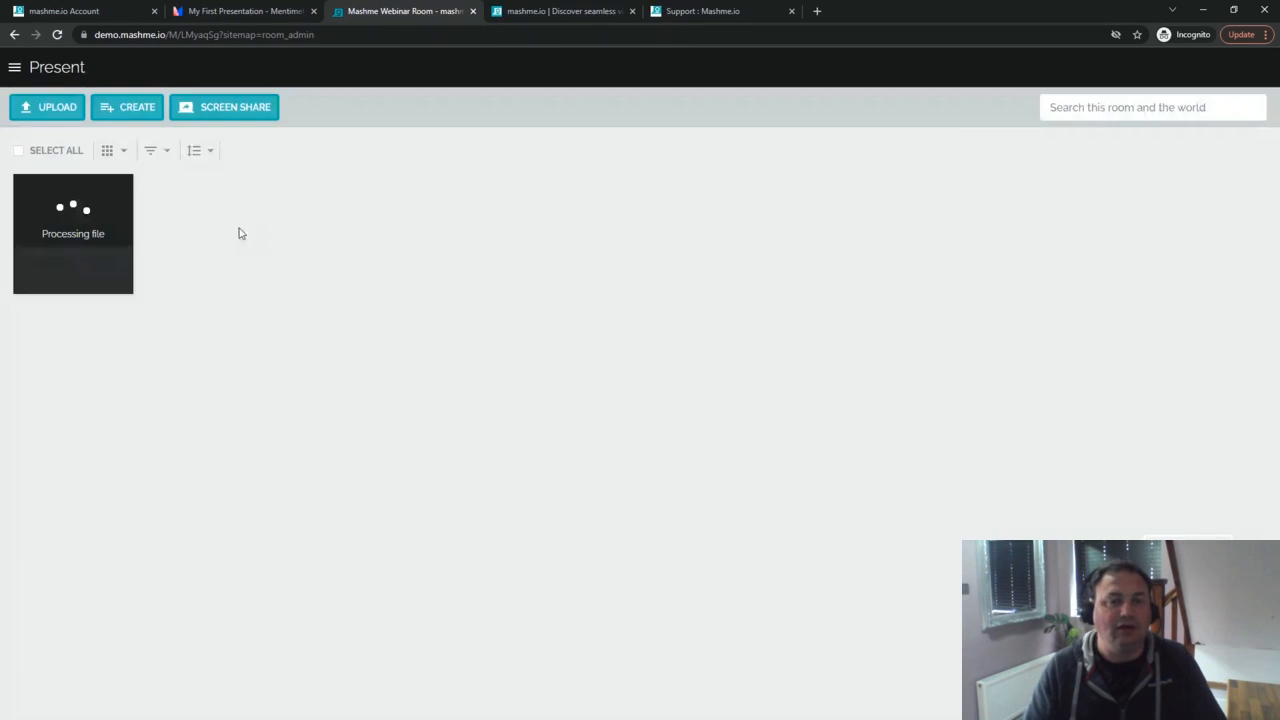
Step: Preview the uploaded QR code image, then close the viewer
mouse_move(78, 222)
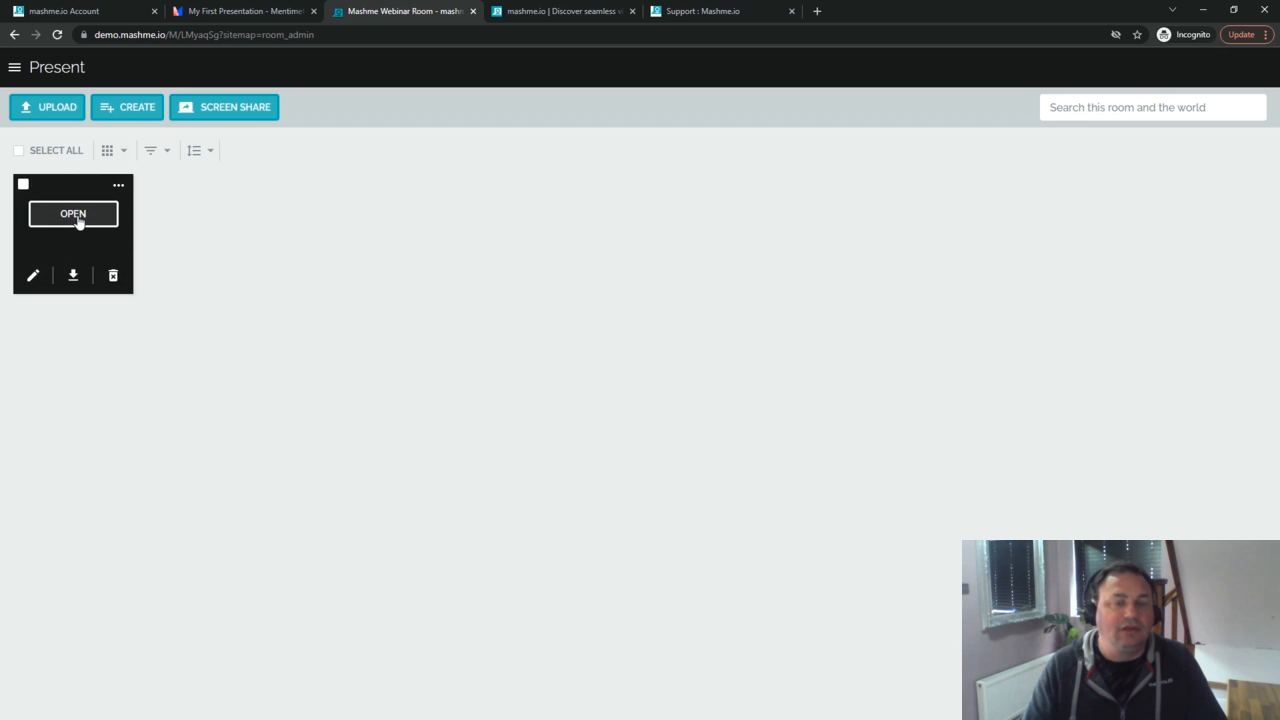
click(78, 222)
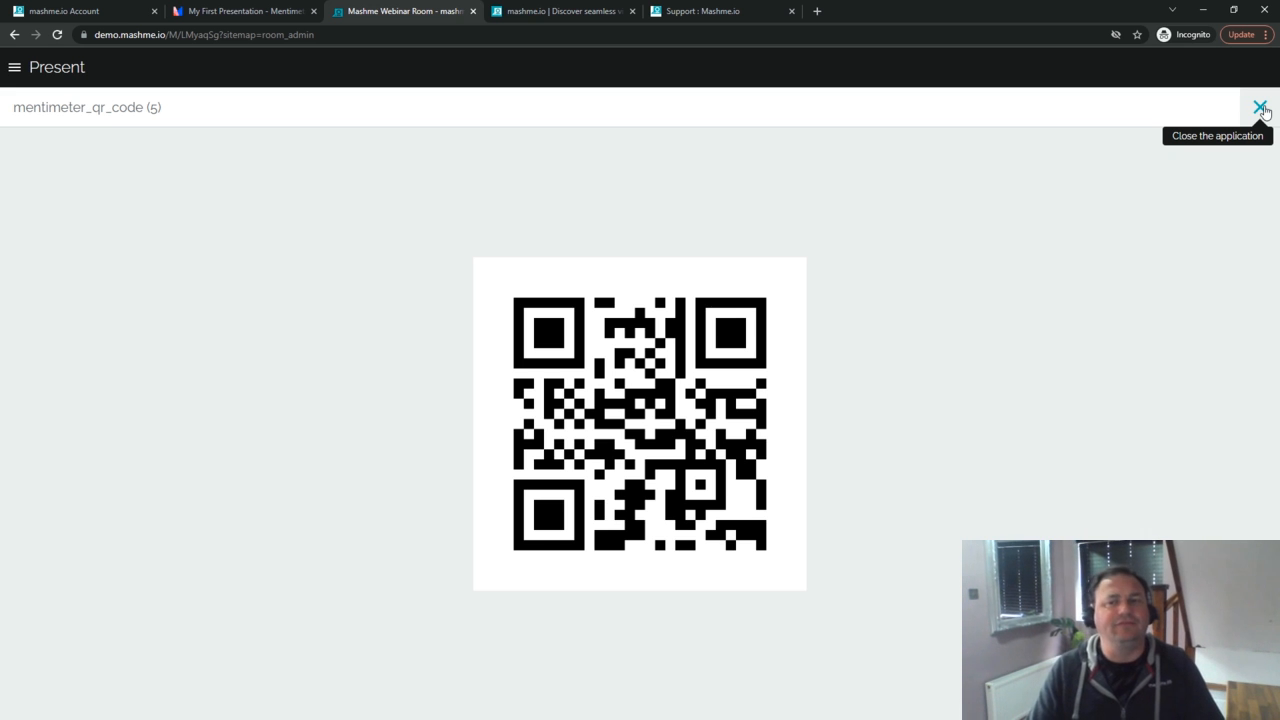
click(1260, 107)
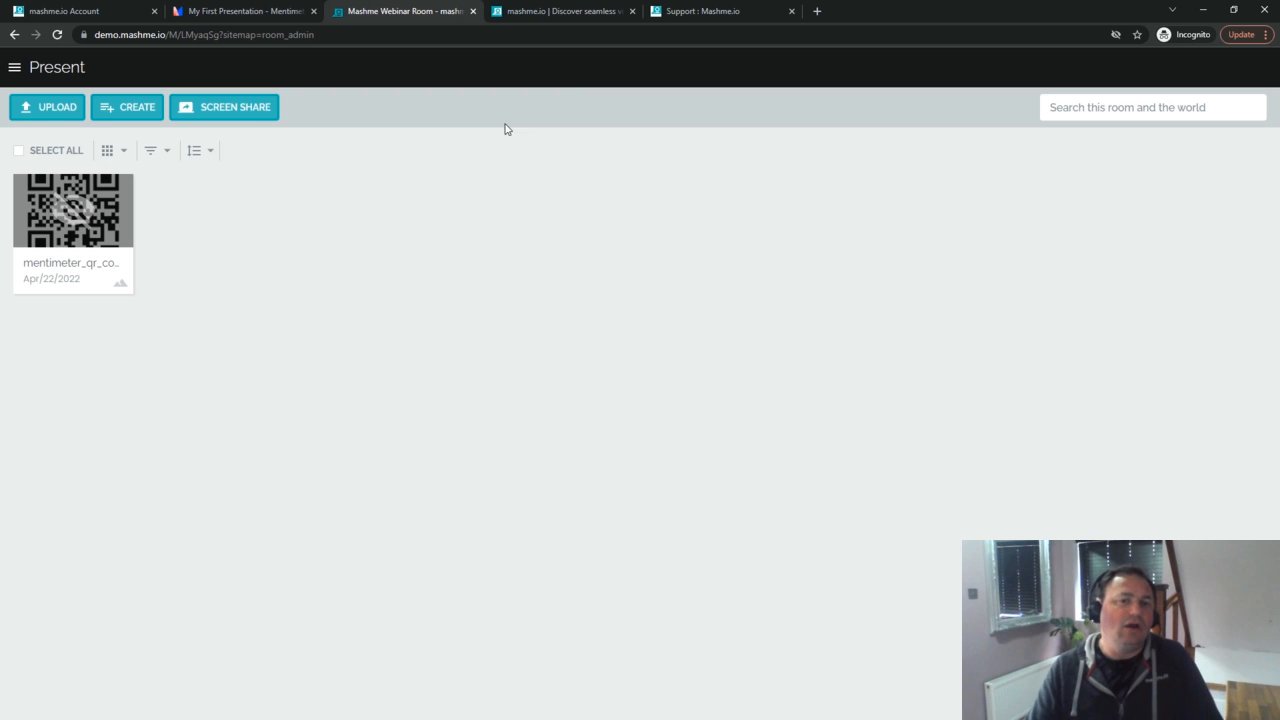
Step: Insert a Mentimeter item 'Q. What shall we call our new Puppy' with the pasted menti.com link
click(114, 112)
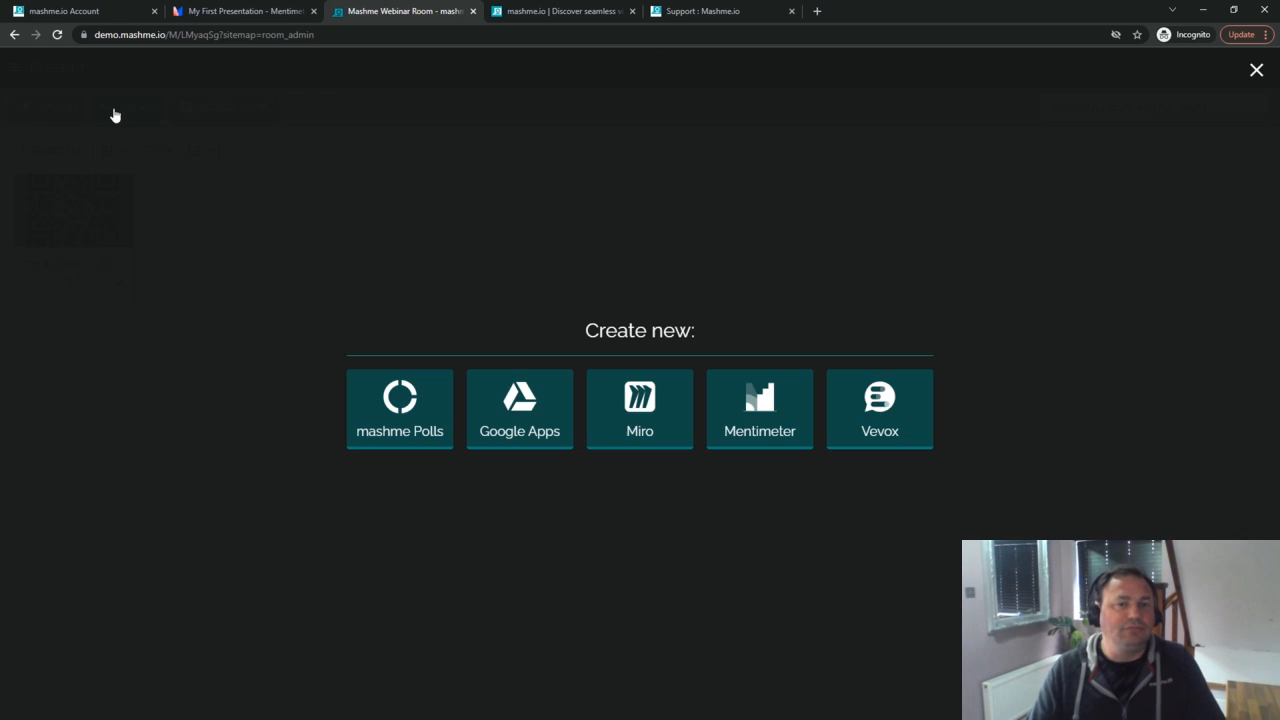
click(728, 395)
click(512, 375)
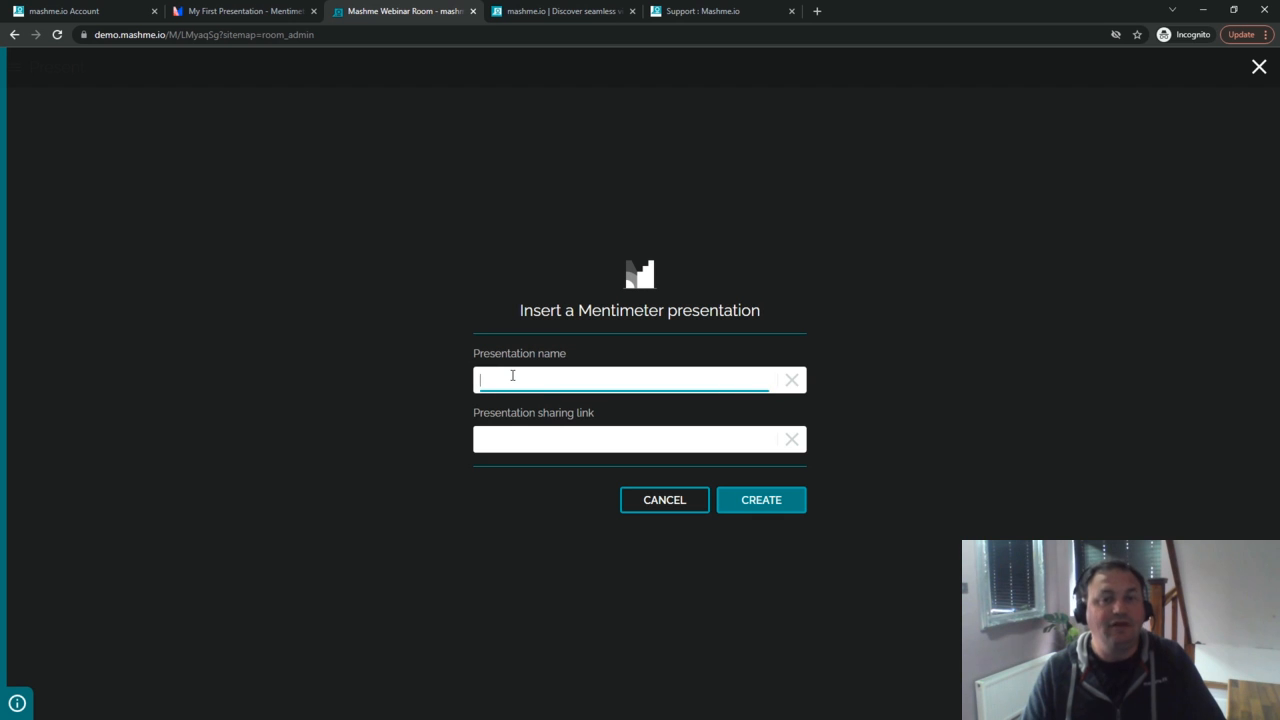
text(Q. Wh)
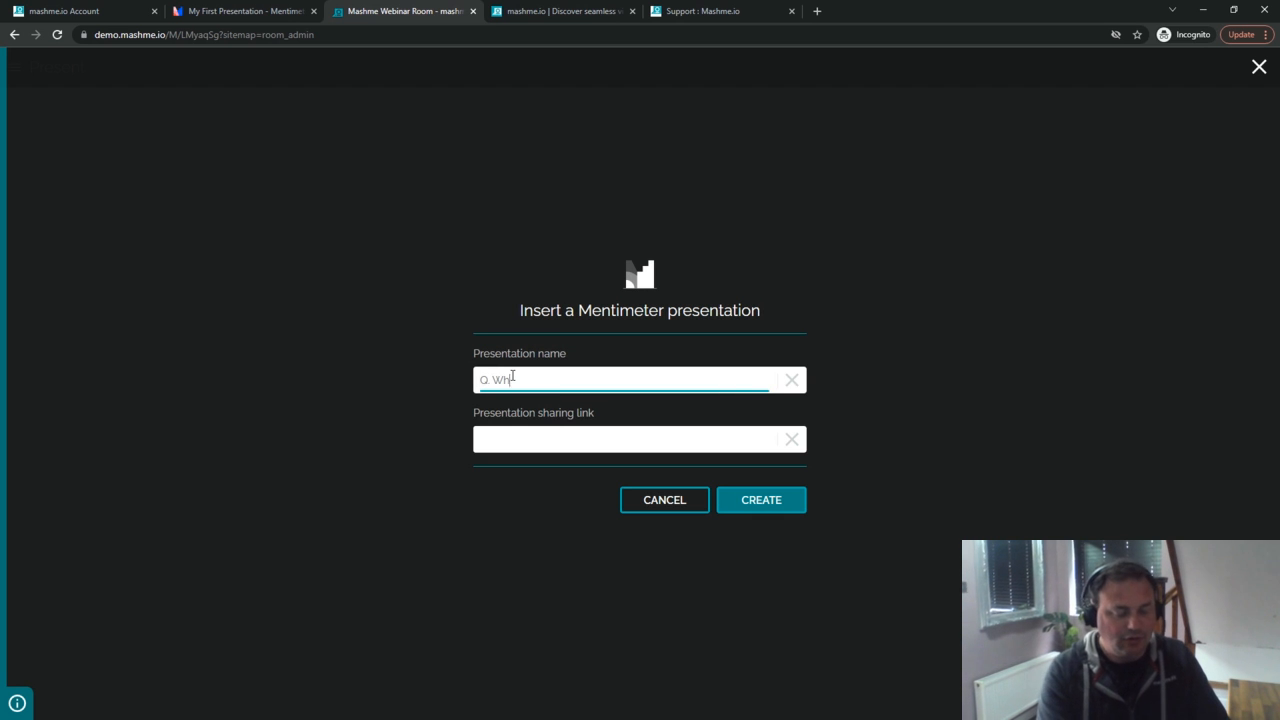
text(at shall we call )
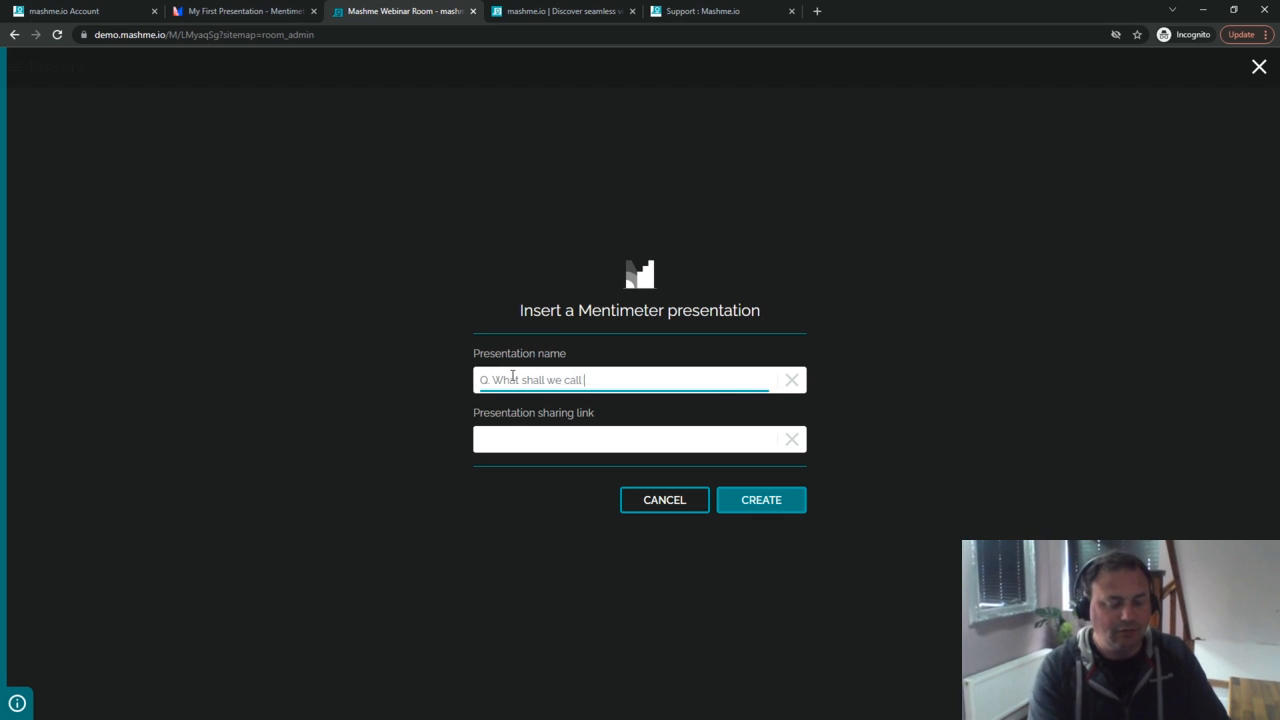
text(our new Puppy)
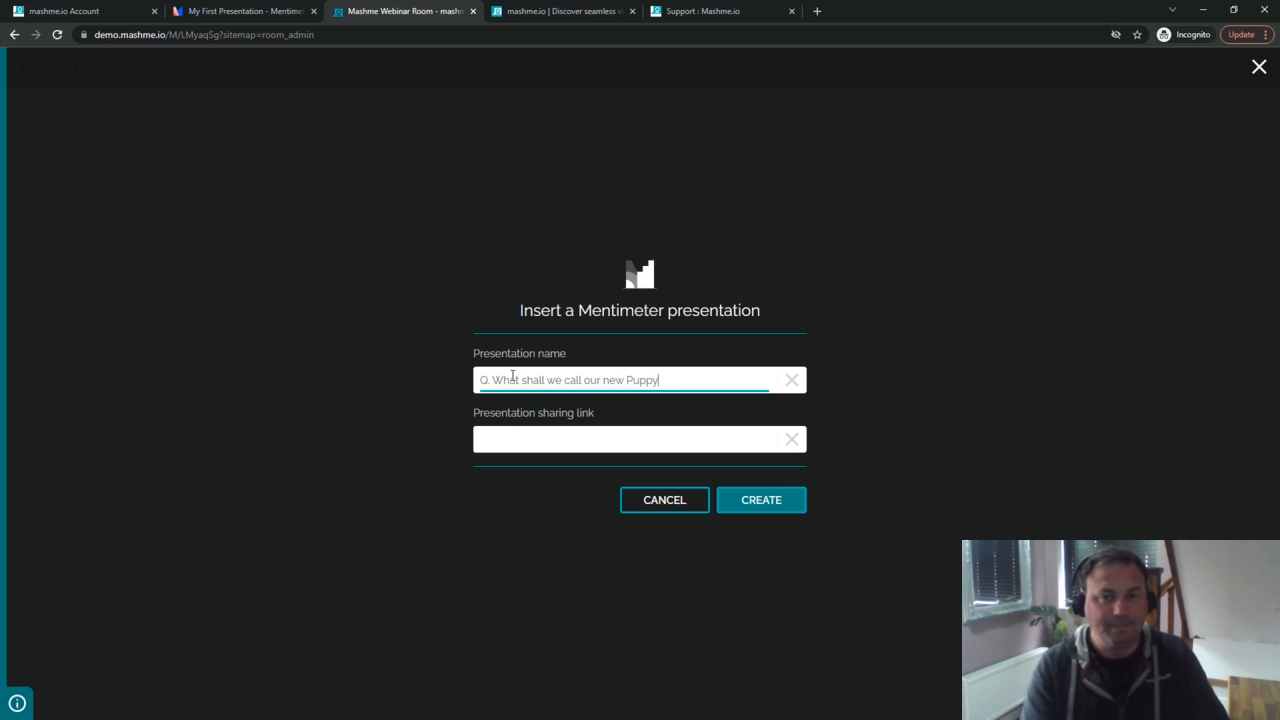
click(495, 438)
text(https://www.menti.com/48jt95zph5)
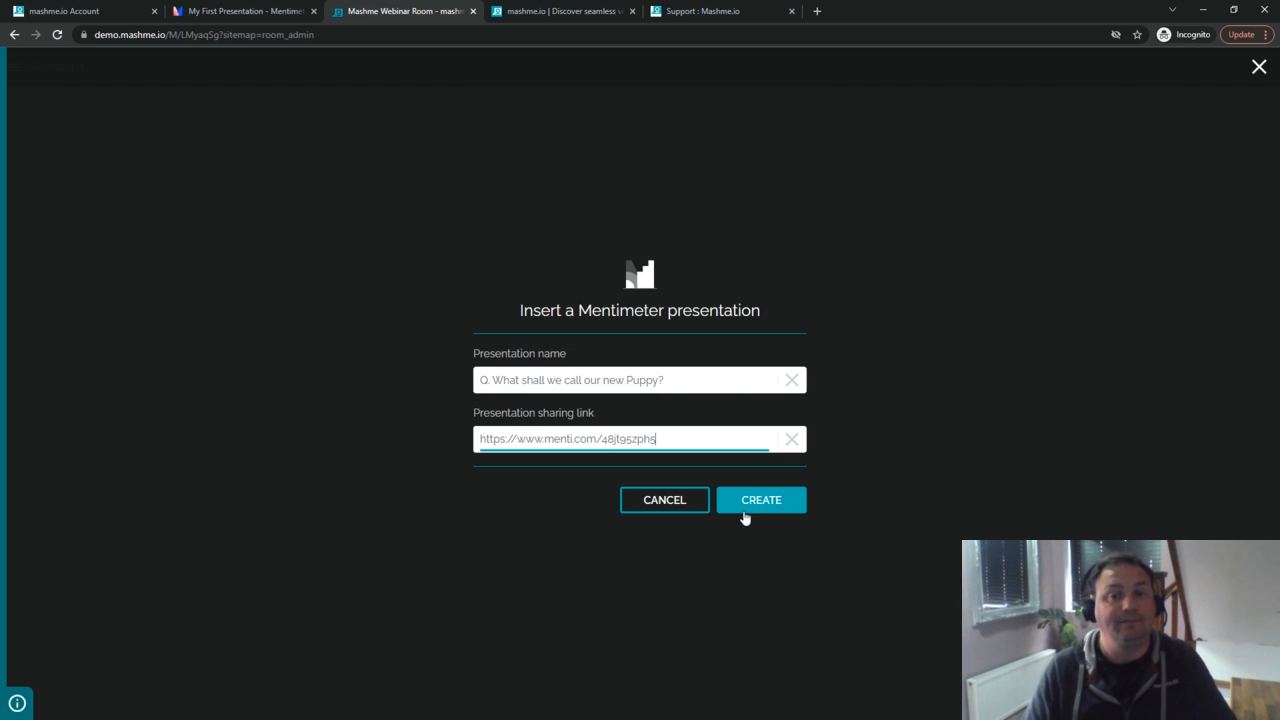
click(746, 507)
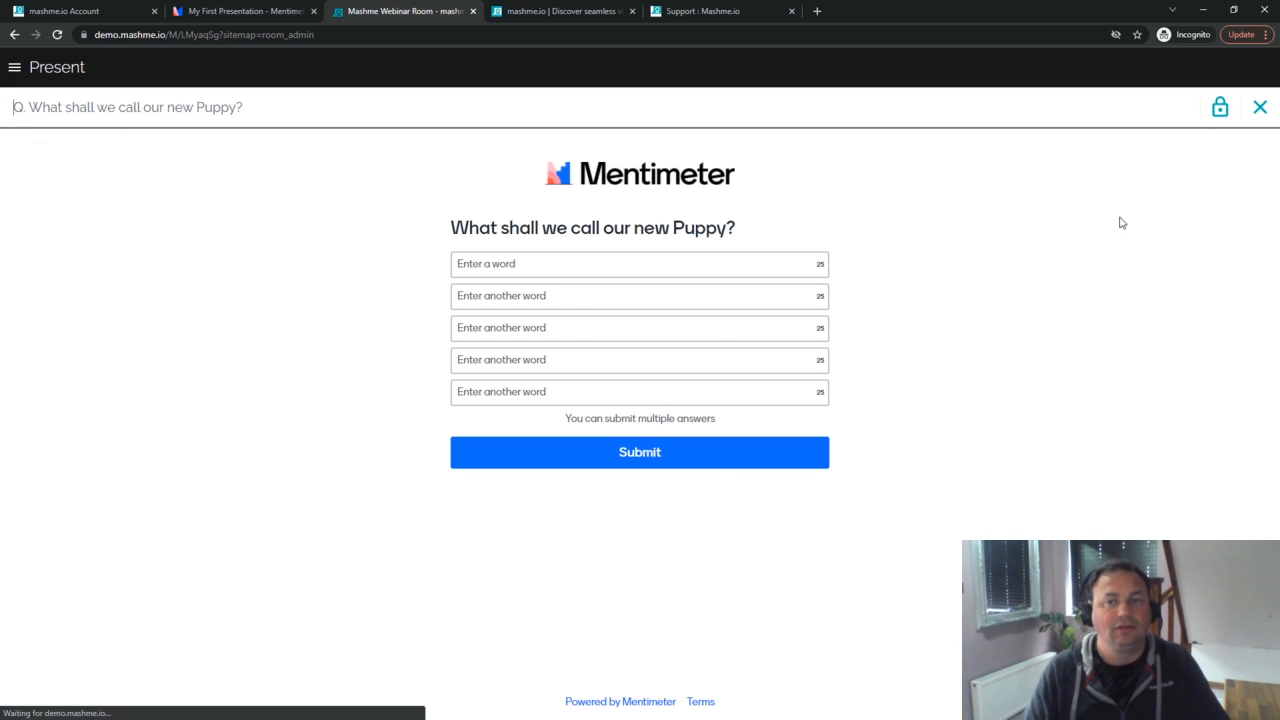
click(1260, 108)
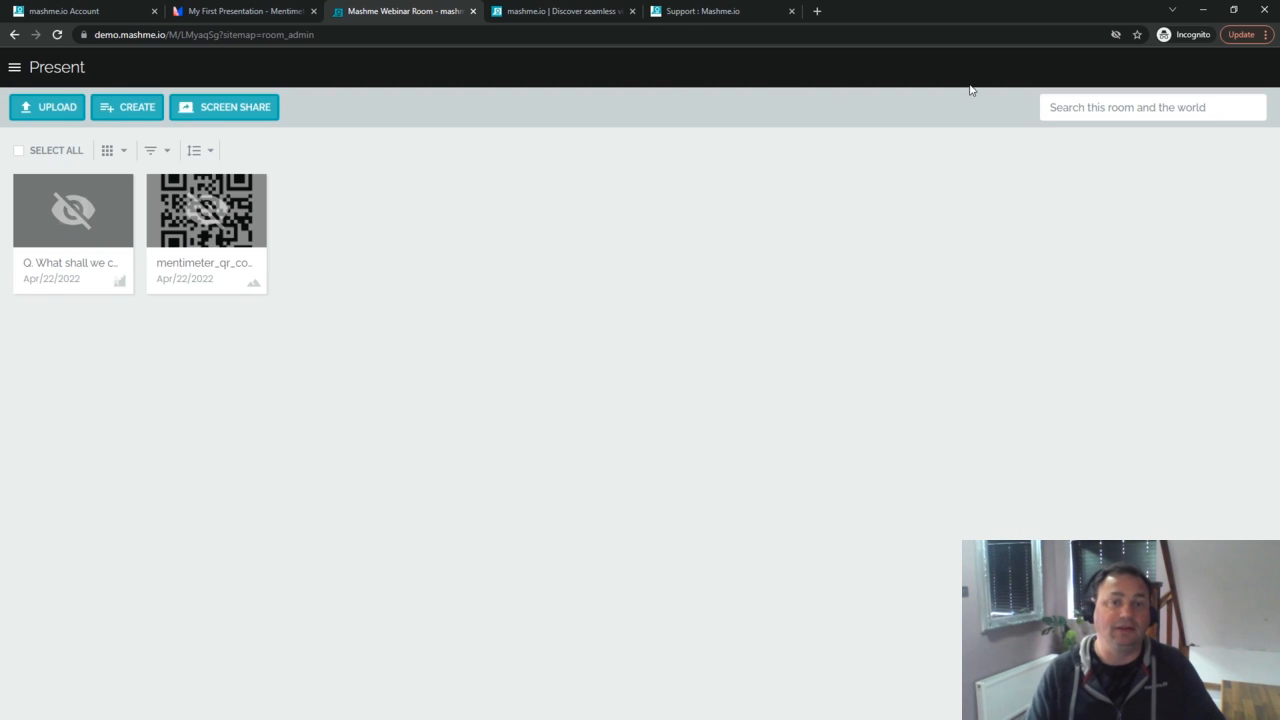
Step: Copy the live results link from Mentimeter's Presentation sharing tab, then return to mashme
click(266, 14)
click(770, 125)
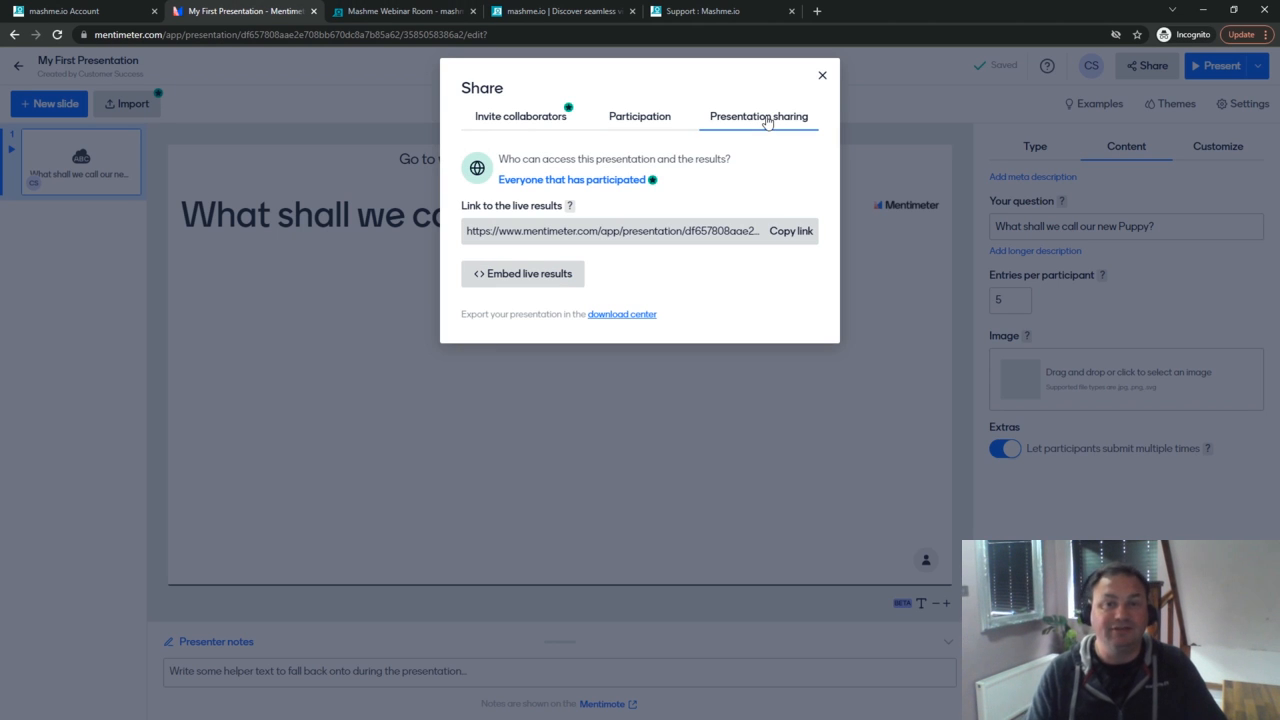
click(783, 236)
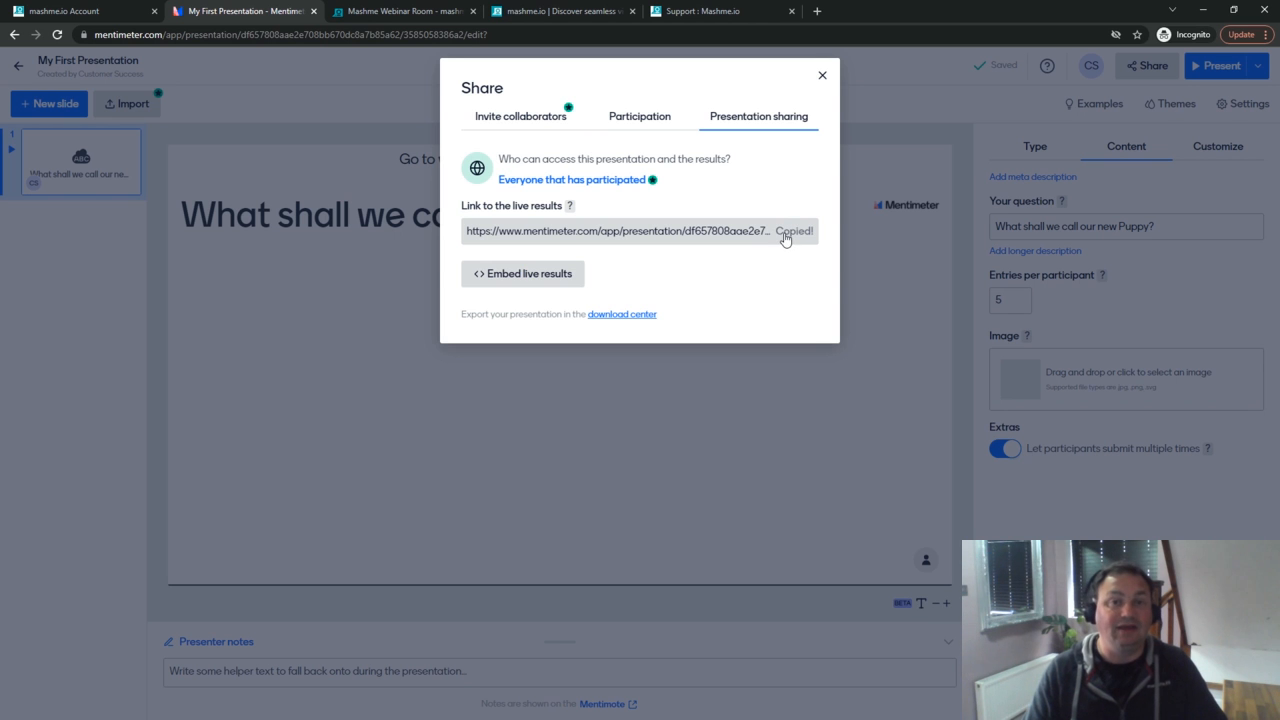
click(425, 12)
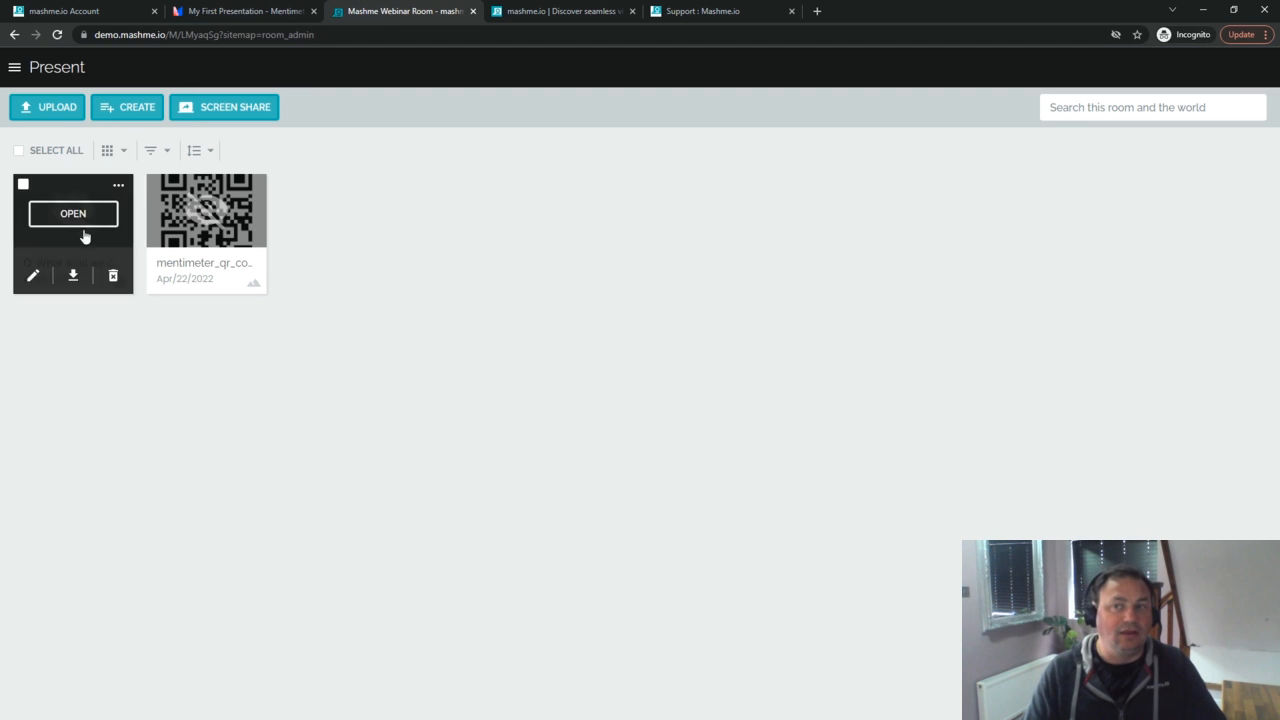
Step: Add a Mentimeter item 'R. My new puppy name suggestions' using the pasted results link
click(118, 110)
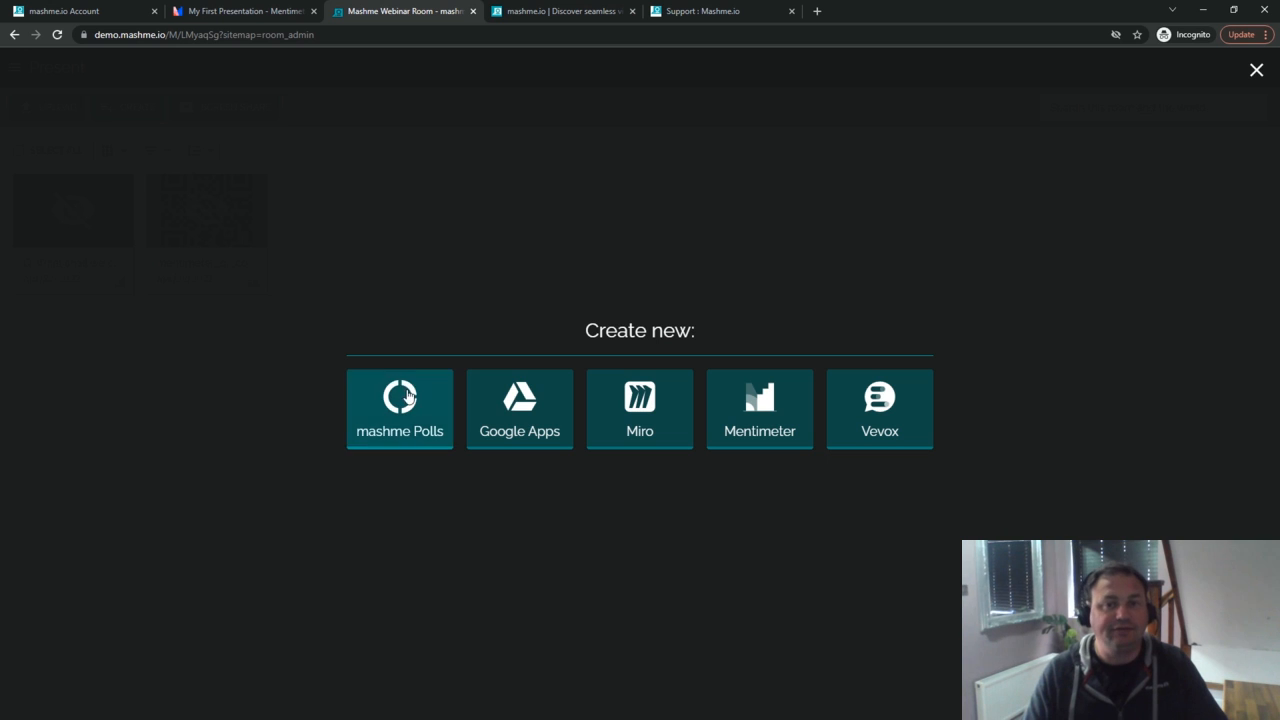
click(722, 400)
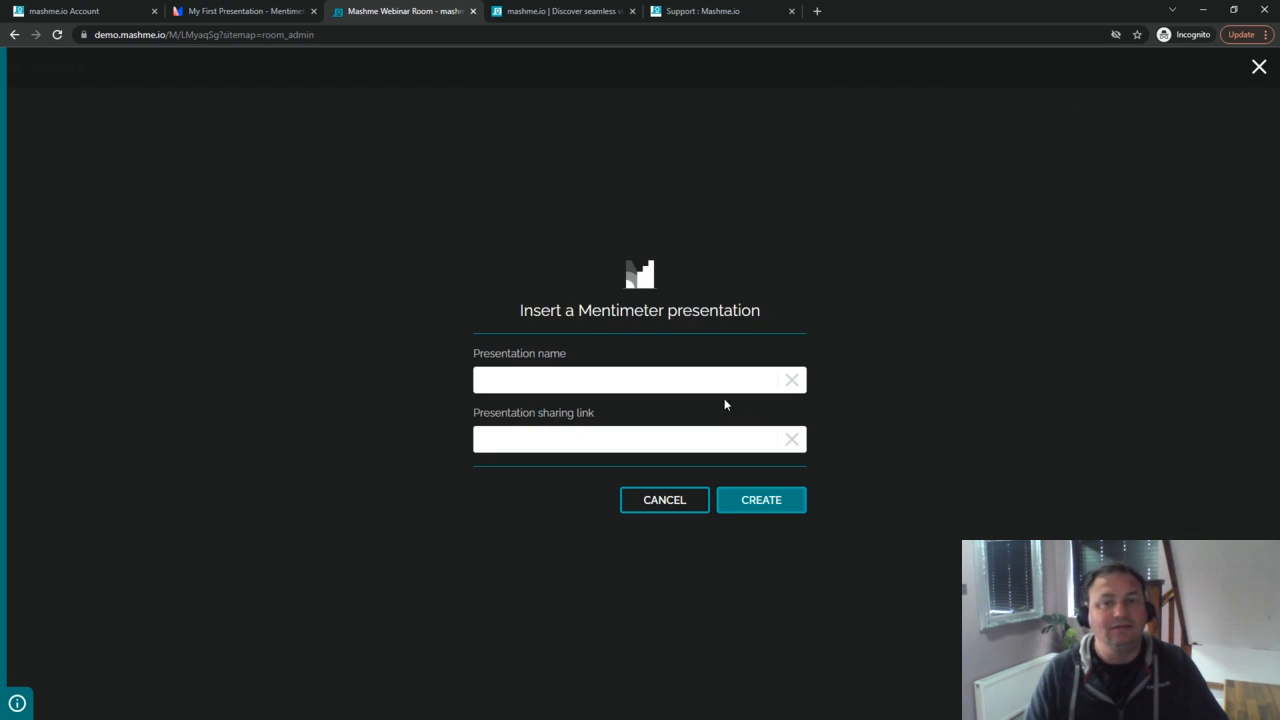
click(593, 385)
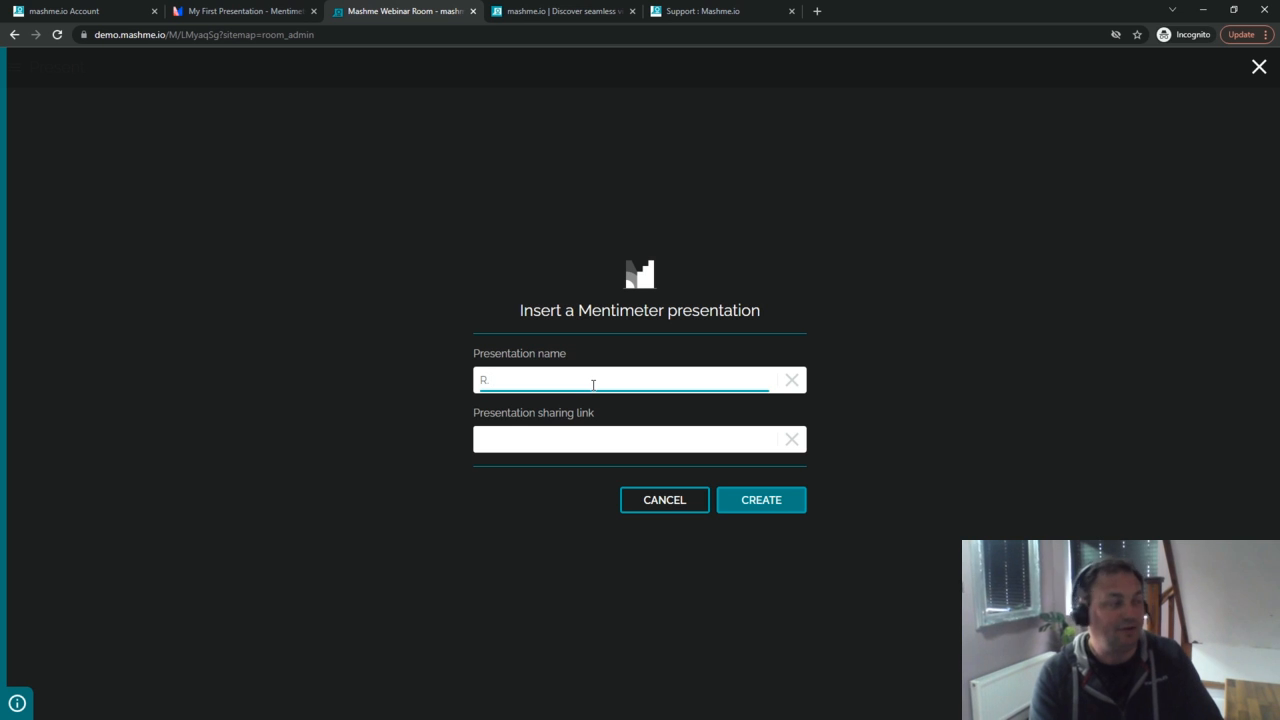
text(R. My)
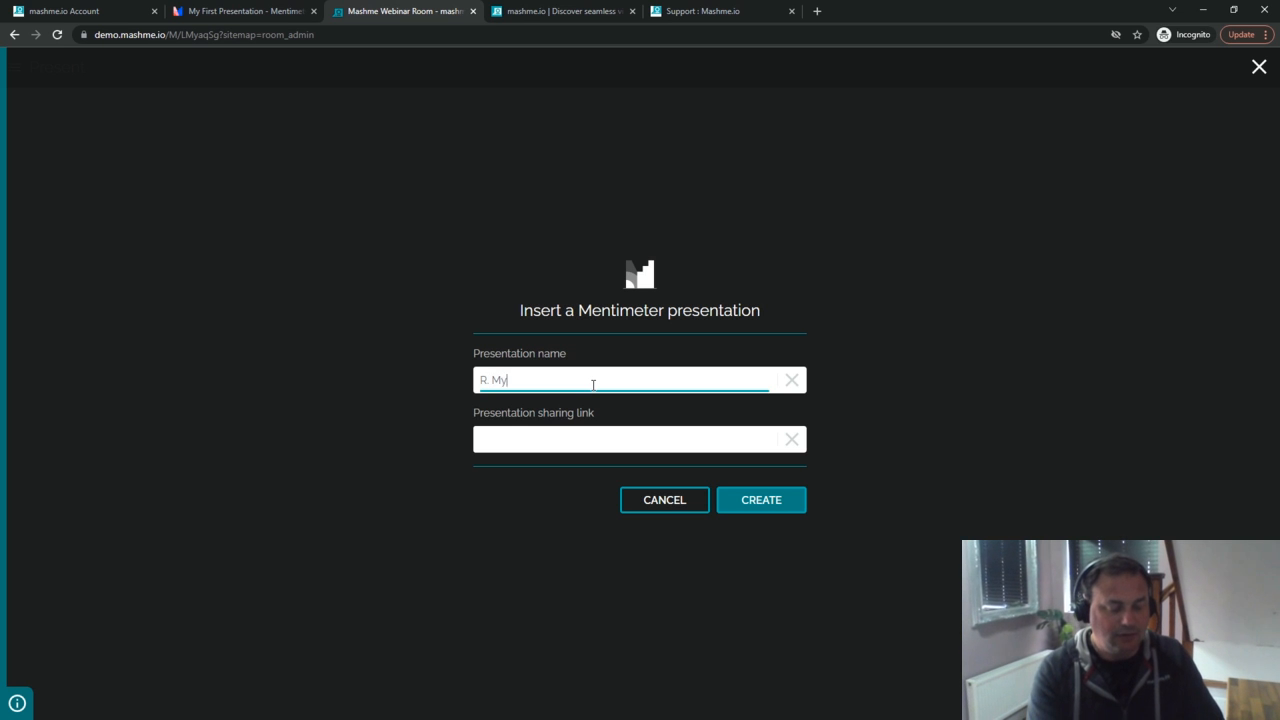
text( new puppy nam)
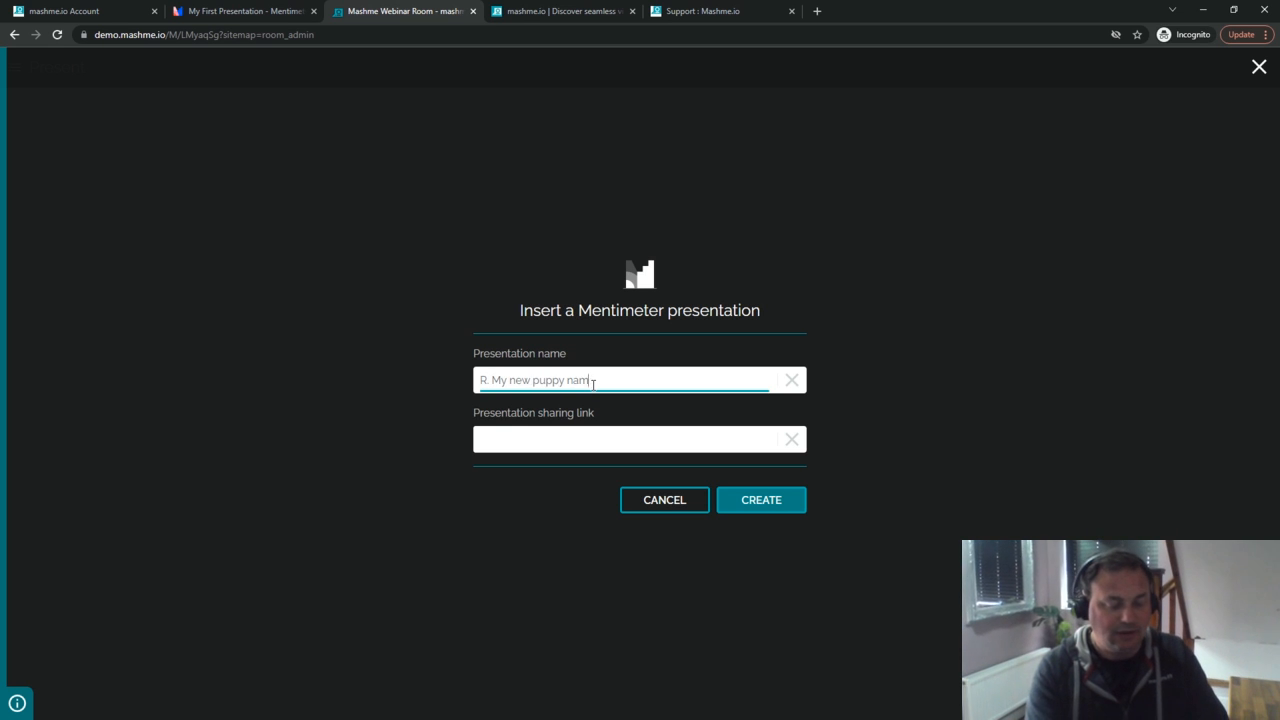
text(e suggestins)
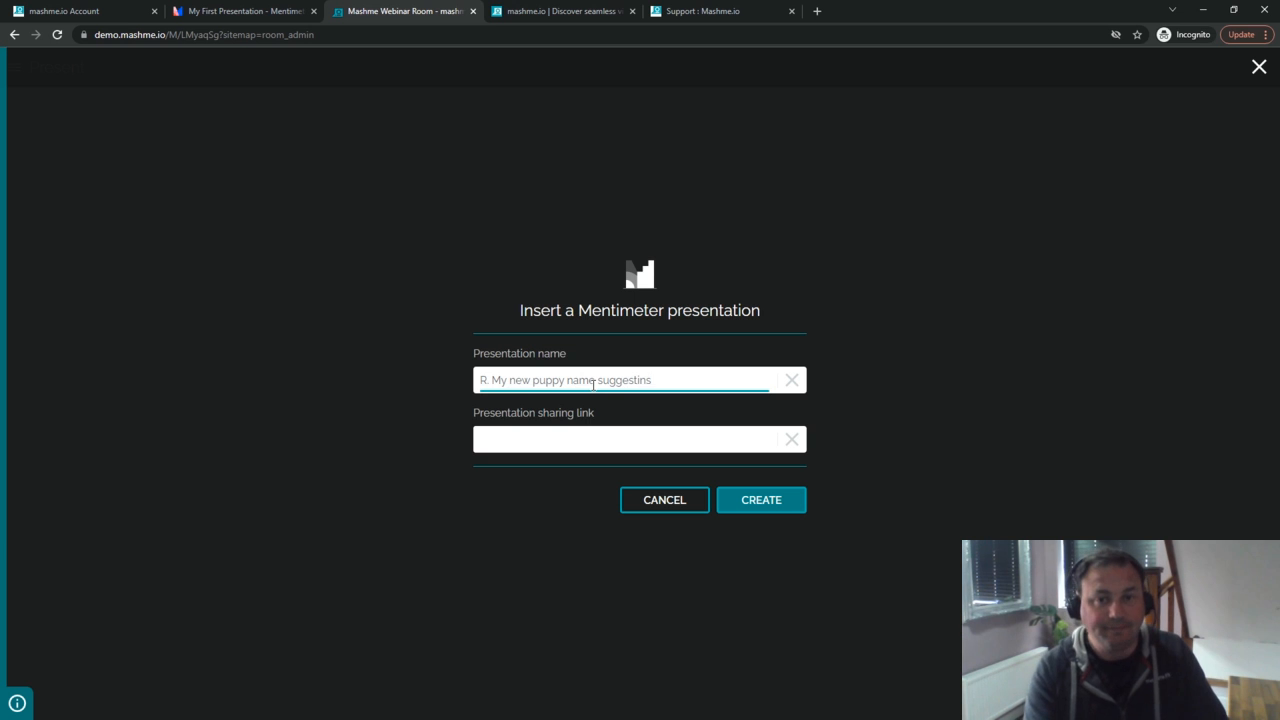
key(BackSpace)
key(BackSpace)
key(BackSpace)
text(ions)
key(Tab)
click(612, 438)
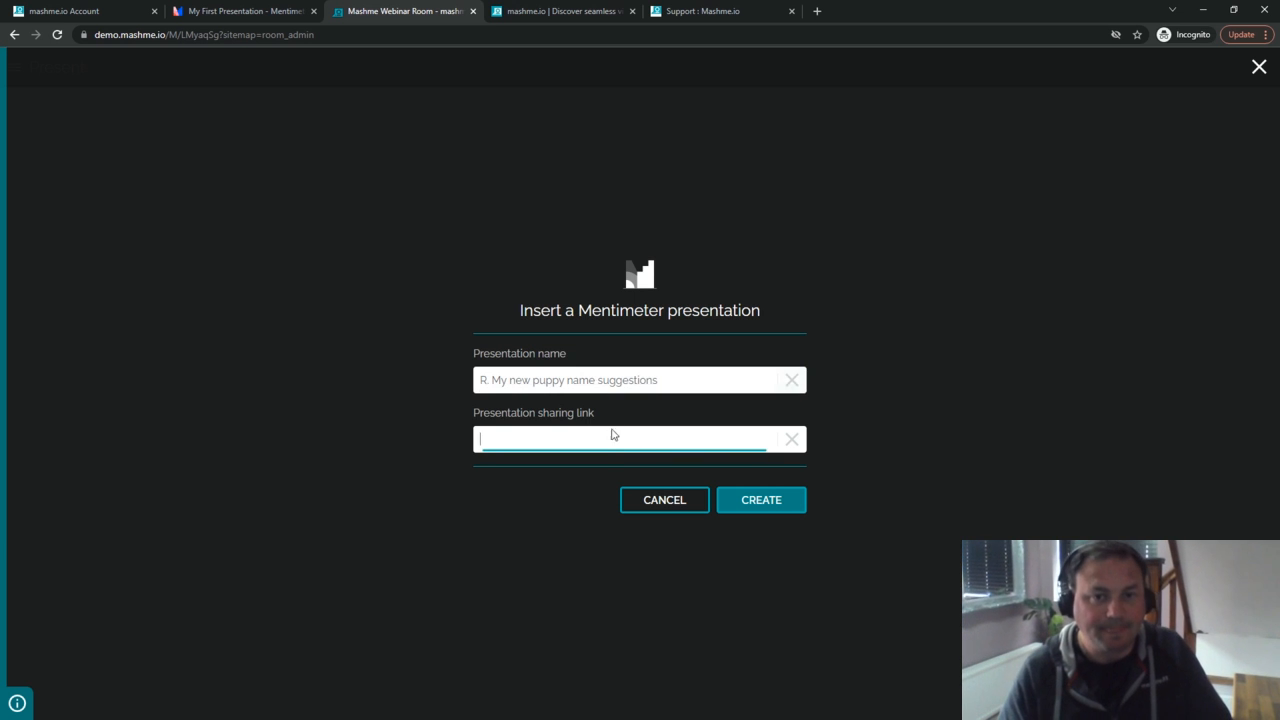
key(ctrl+v)
click(737, 512)
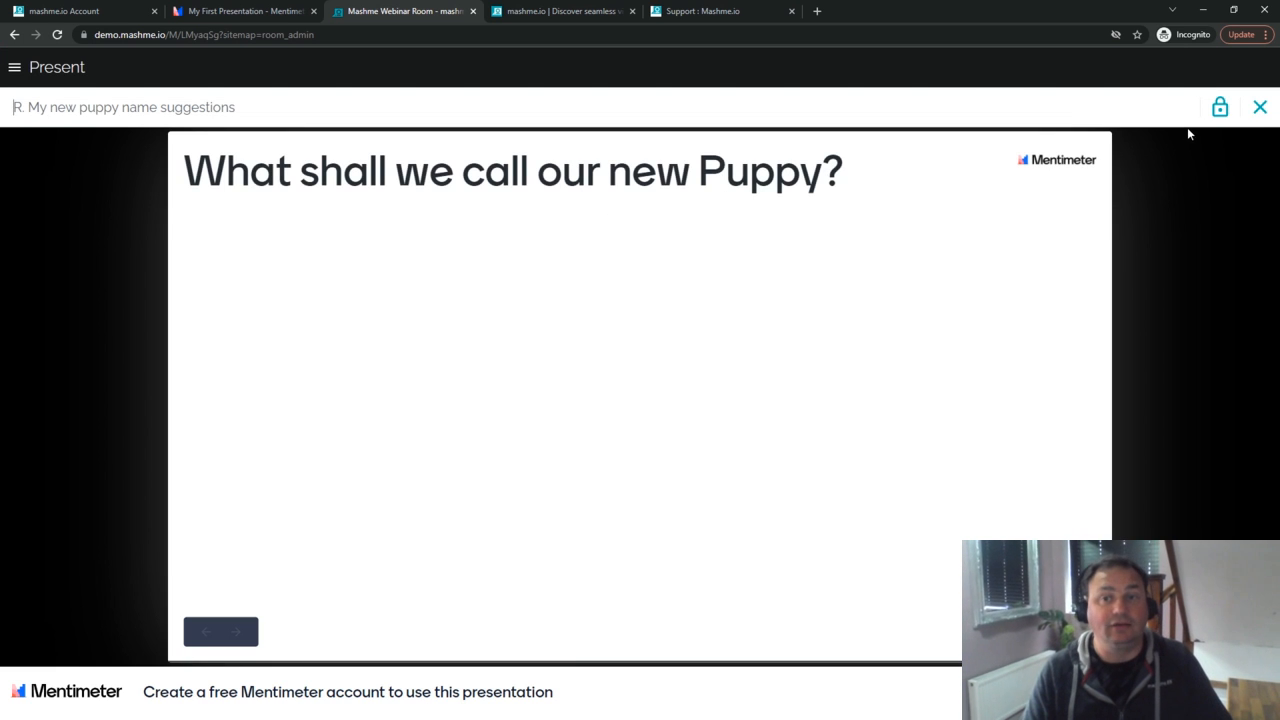
click(1260, 107)
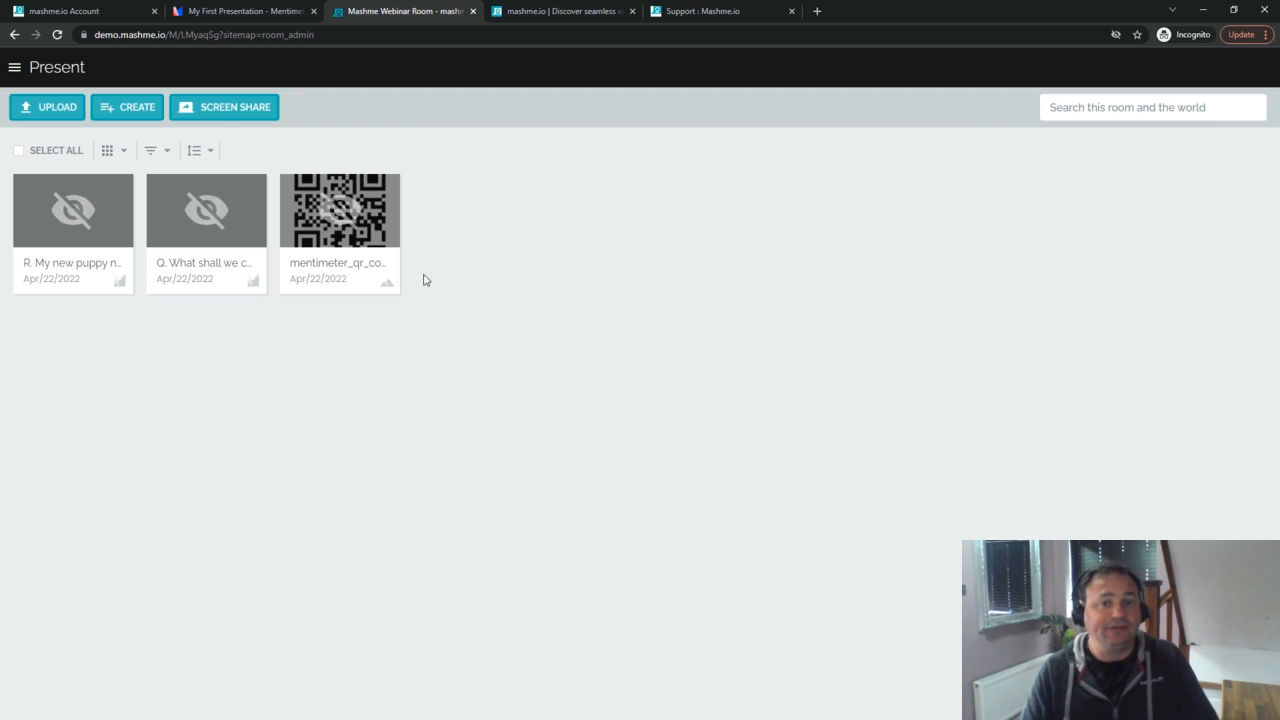
Step: Open Room chats from the room's main menu
mouse_move(366, 246)
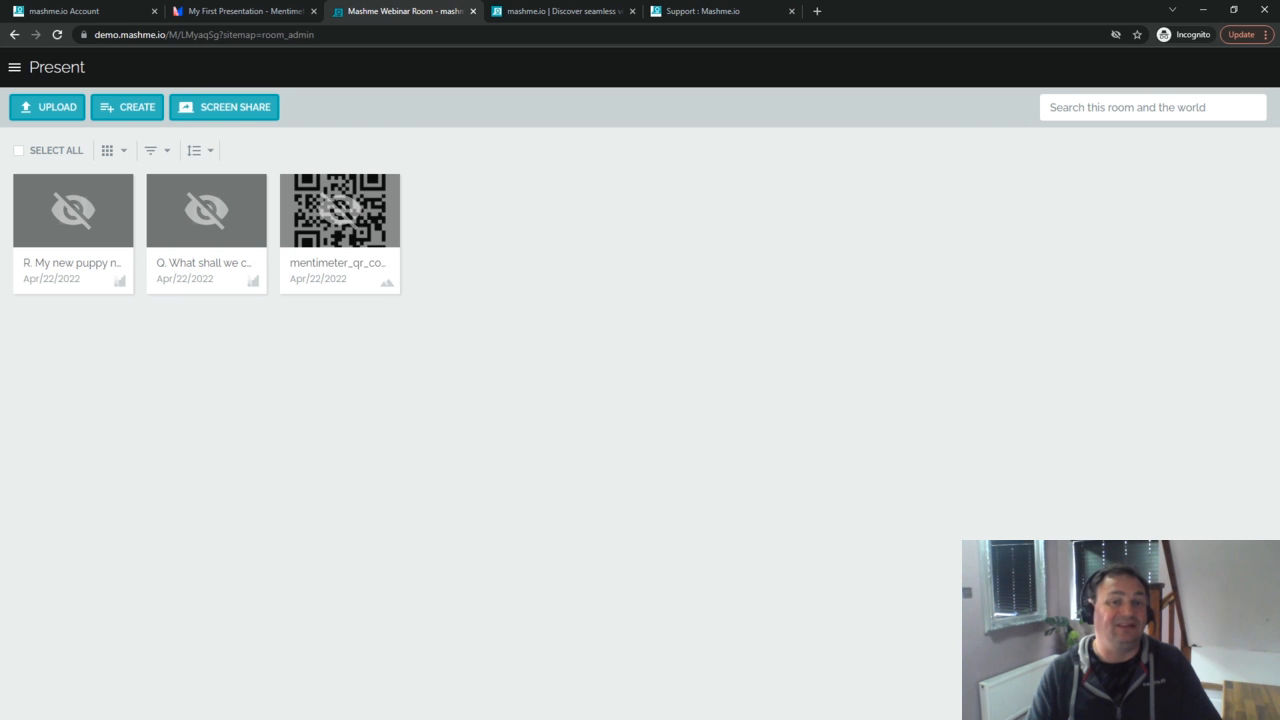
click(15, 68)
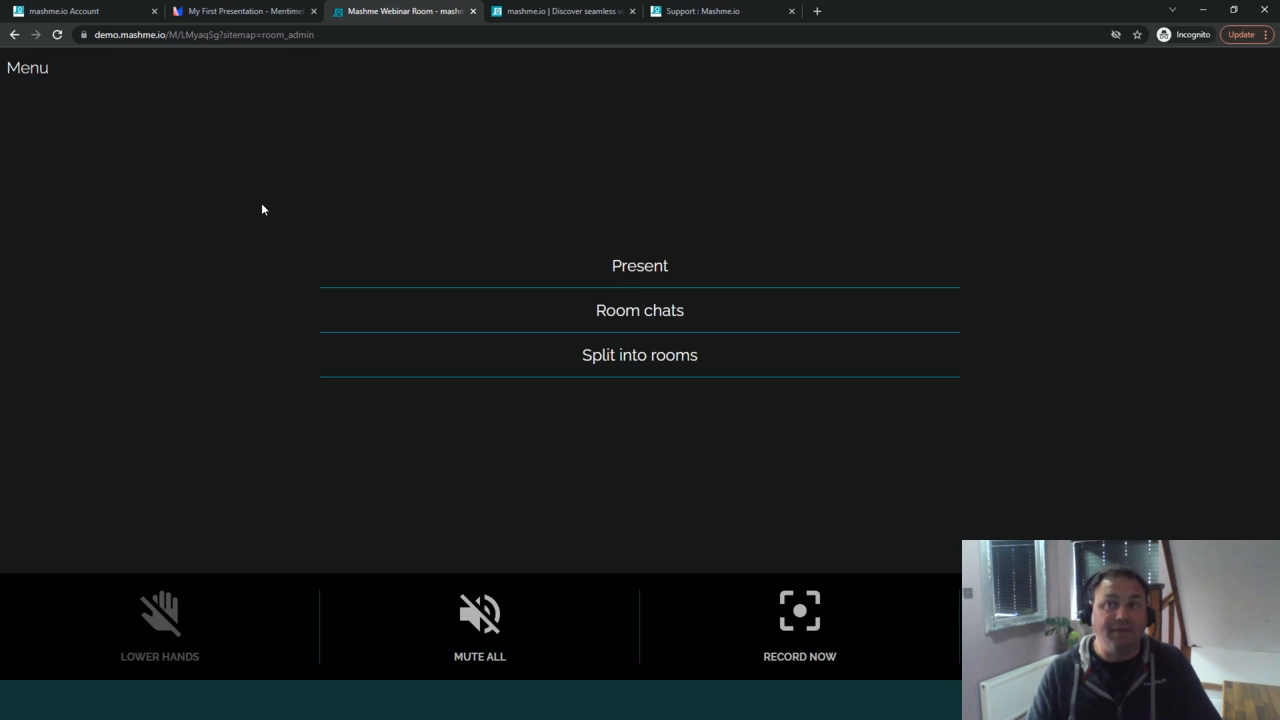
click(641, 318)
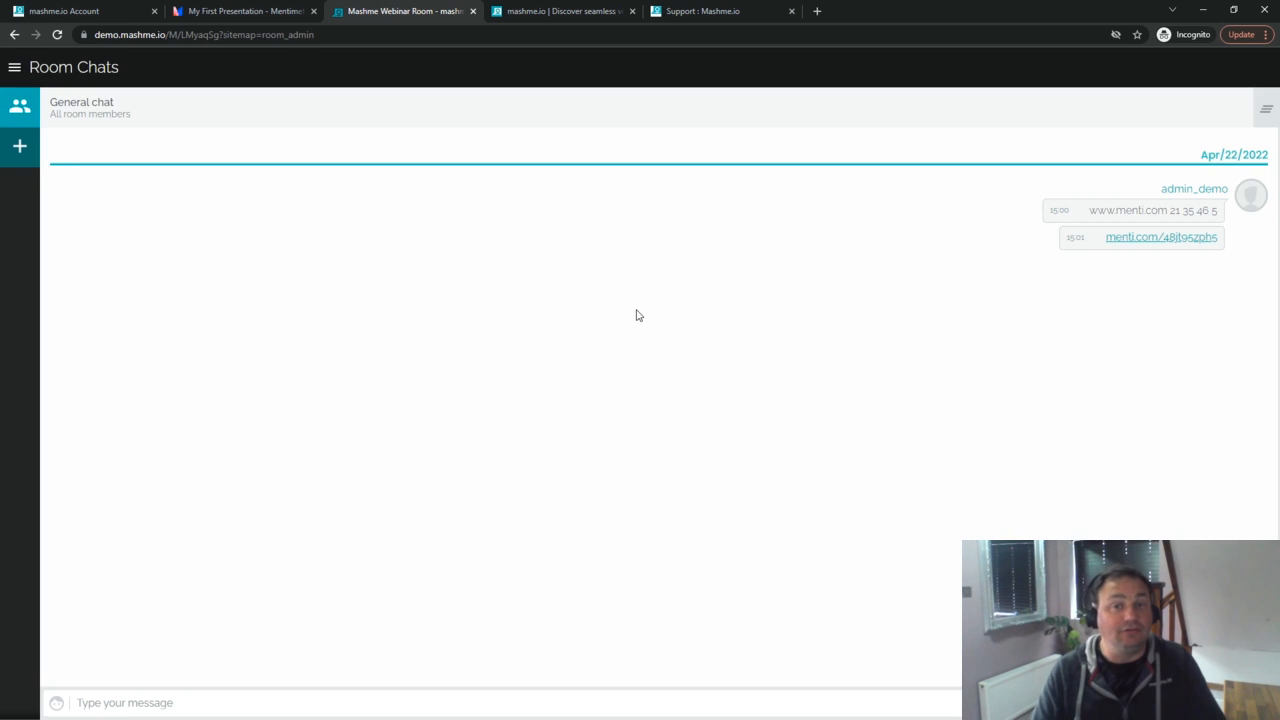
Step: Present the mentimeter_qr_code image and check it in the student window before closing it
click(16, 68)
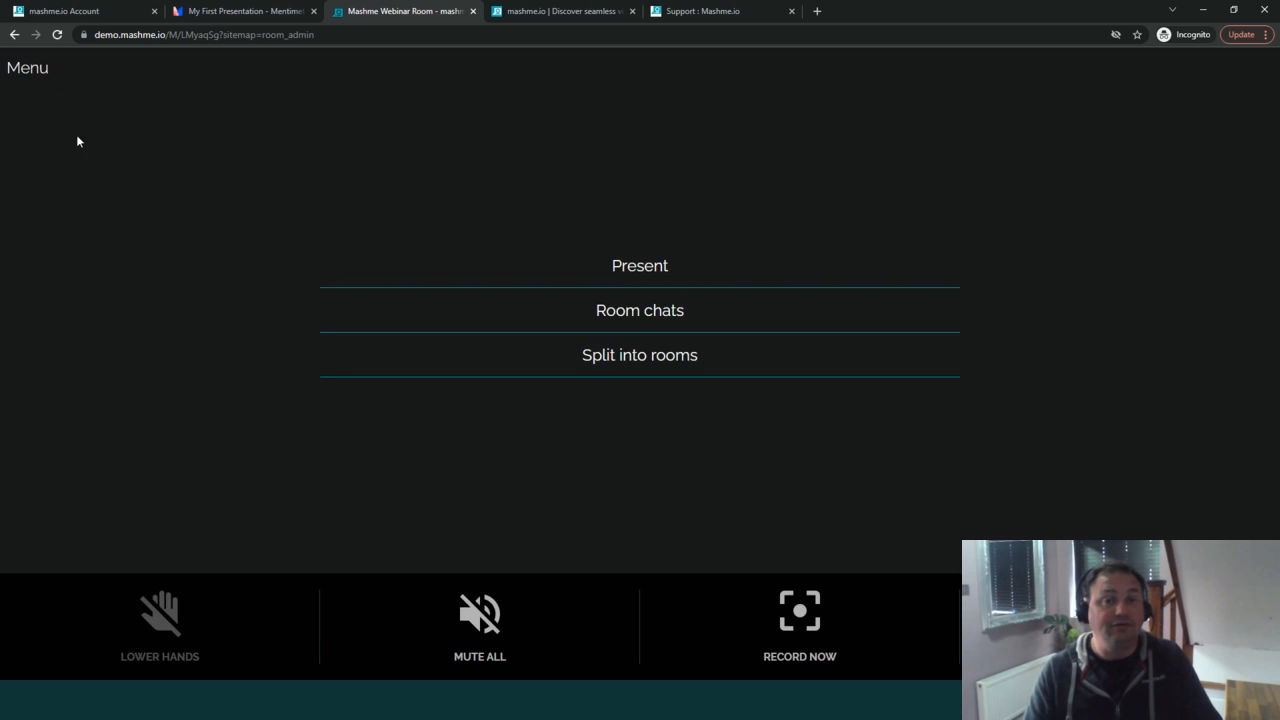
click(617, 270)
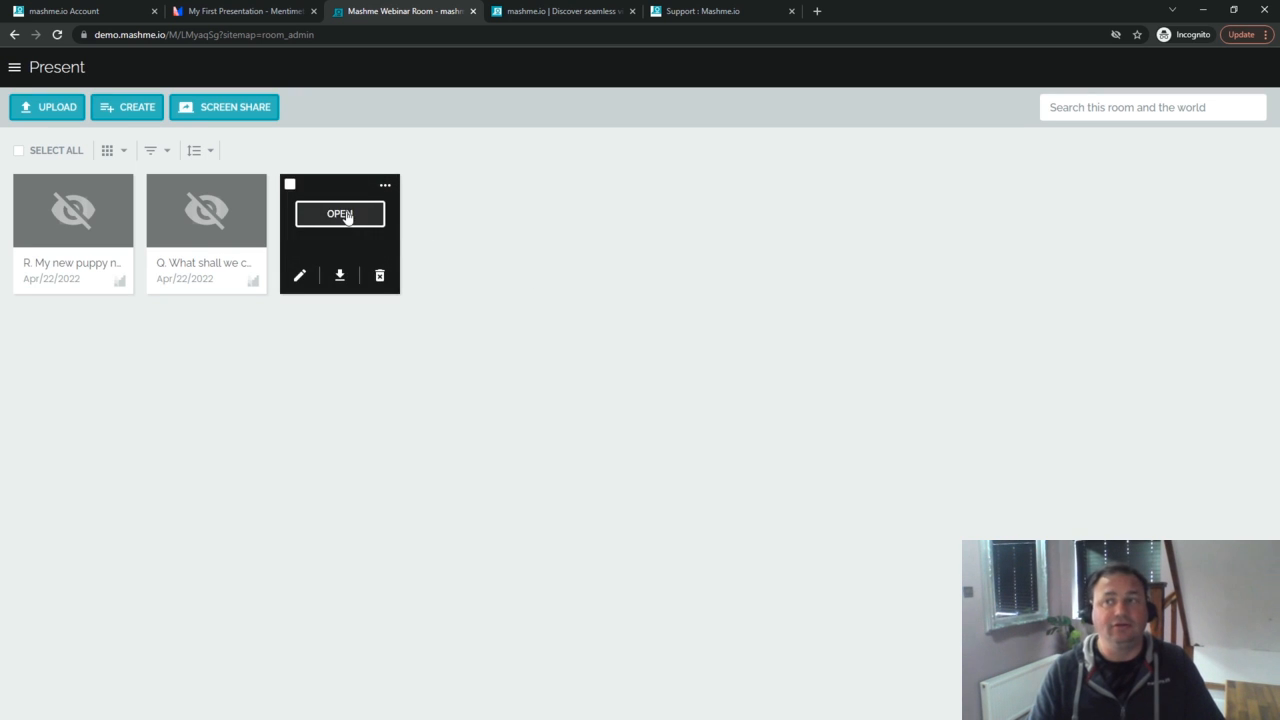
click(346, 214)
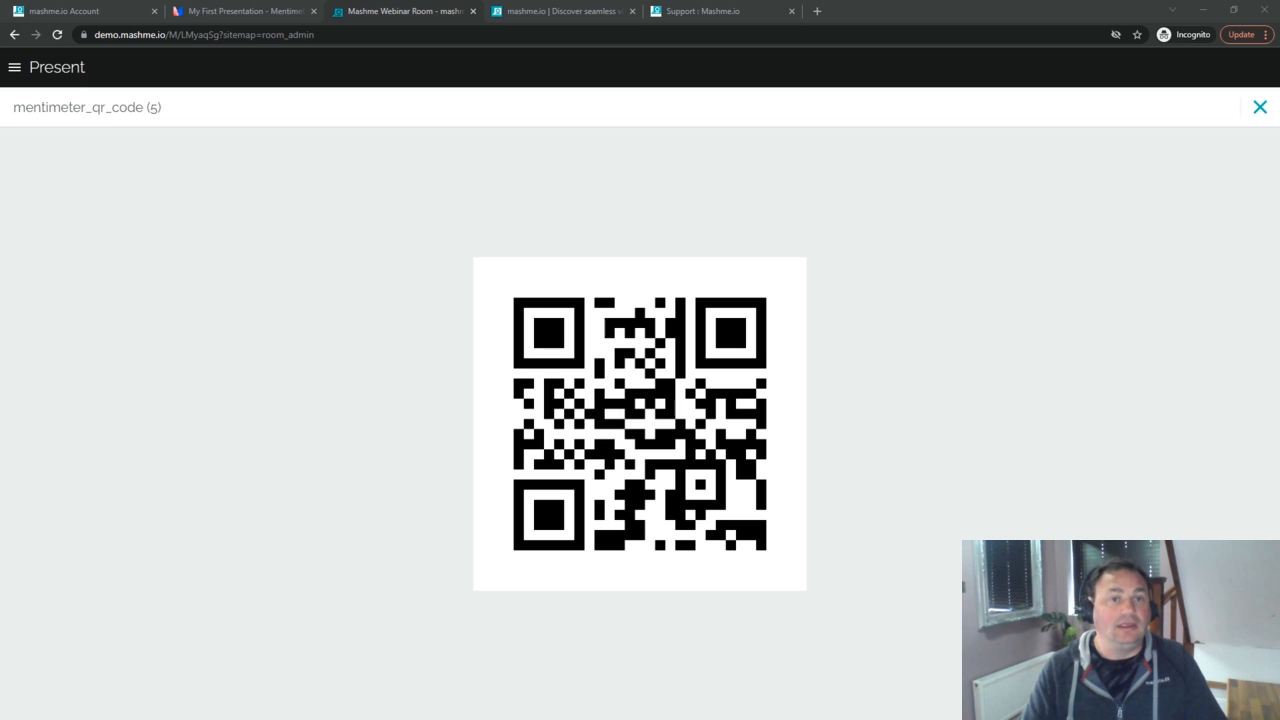
drag(0, 105, 166, 50)
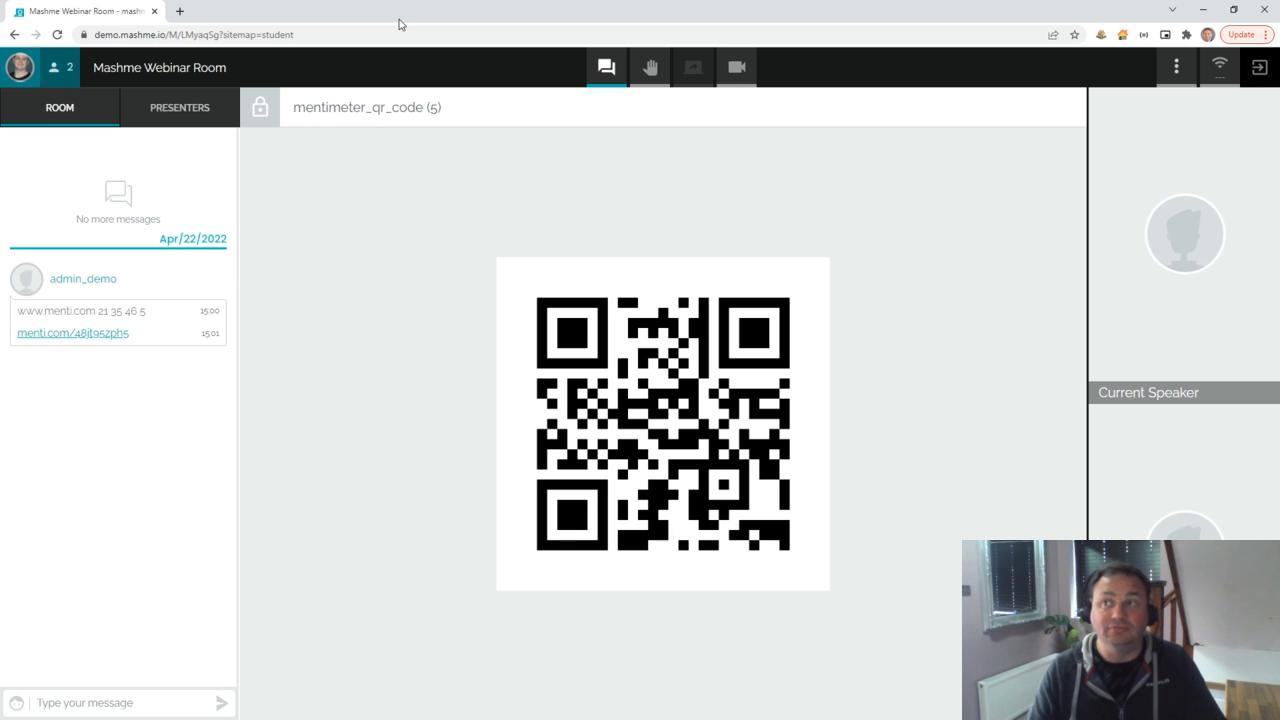
drag(383, 15, 0, 82)
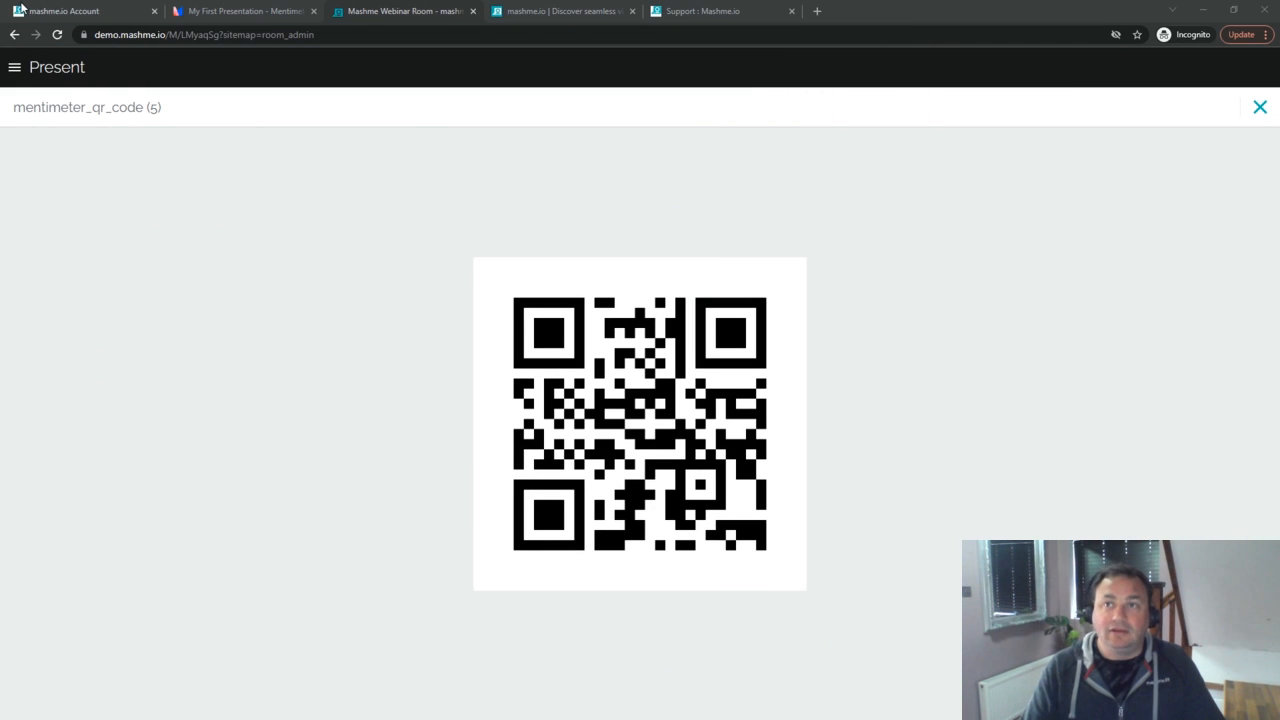
click(1258, 112)
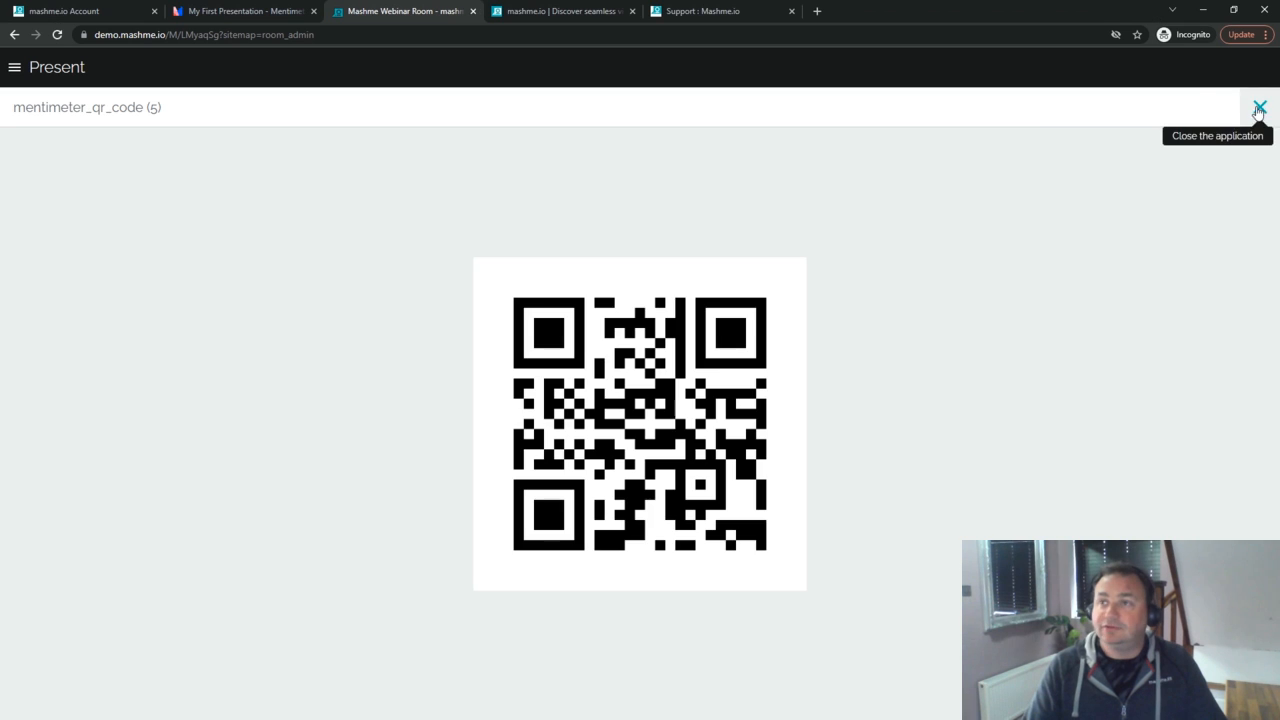
click(1258, 110)
Step: Open and unlock the puppy-name poll, then maximise the student window at its first word field
mouse_move(337, 210)
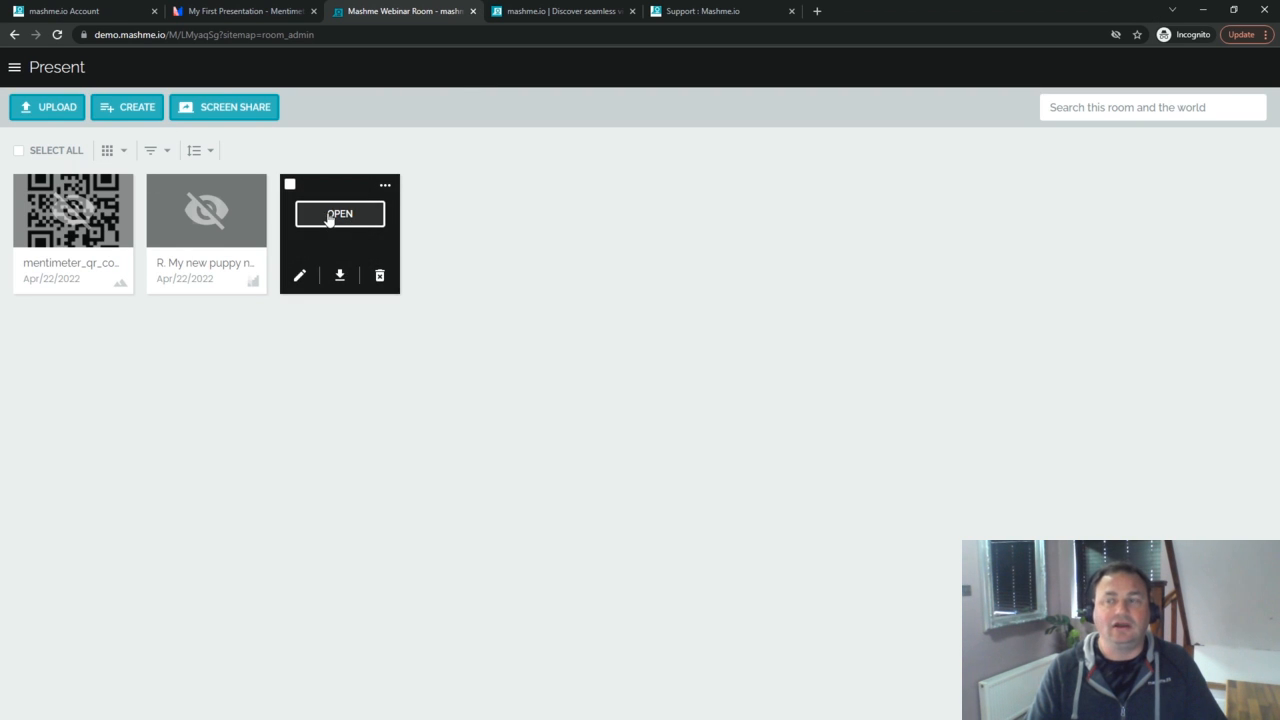
click(330, 216)
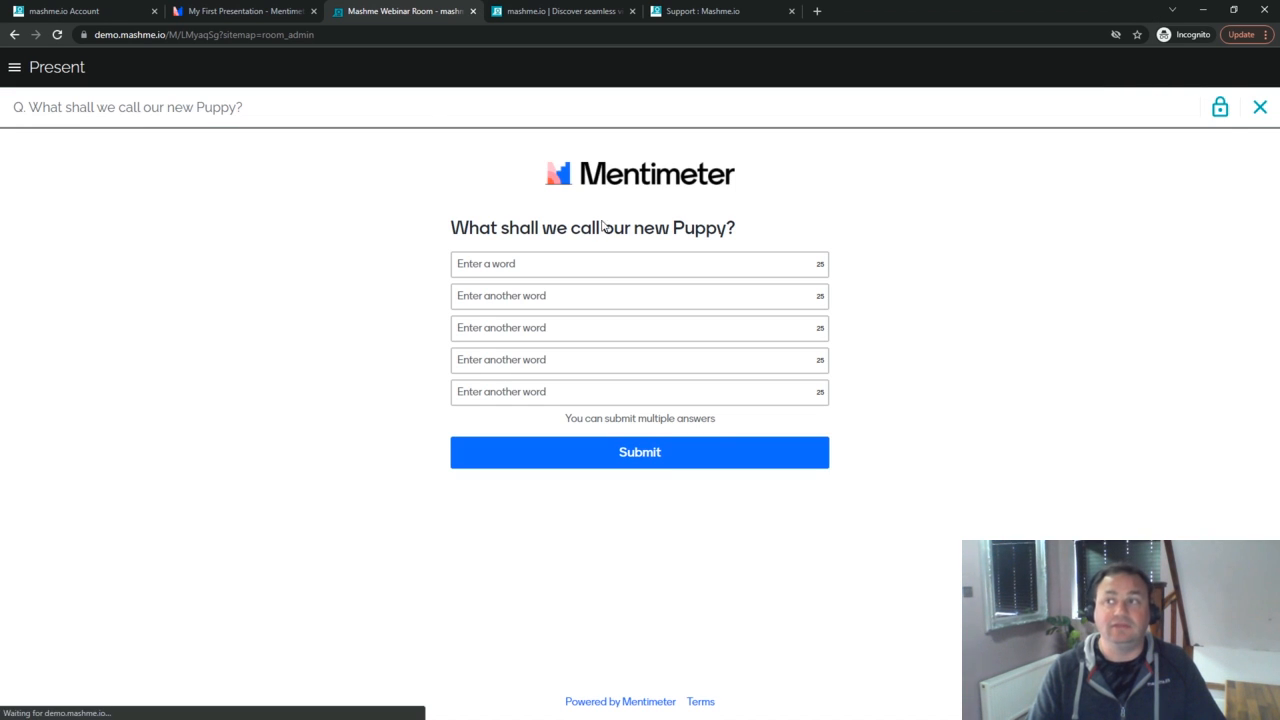
click(1221, 110)
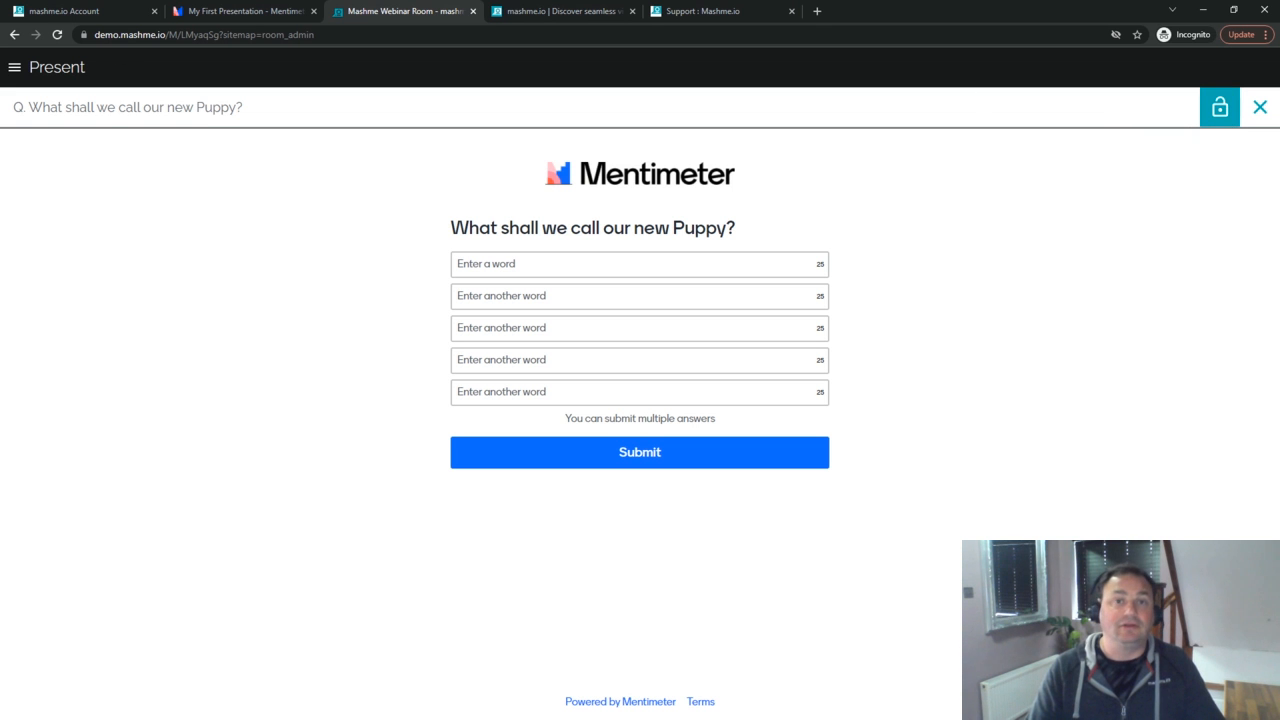
drag(0, 122, 487, 86)
double_click(484, 86)
click(564, 267)
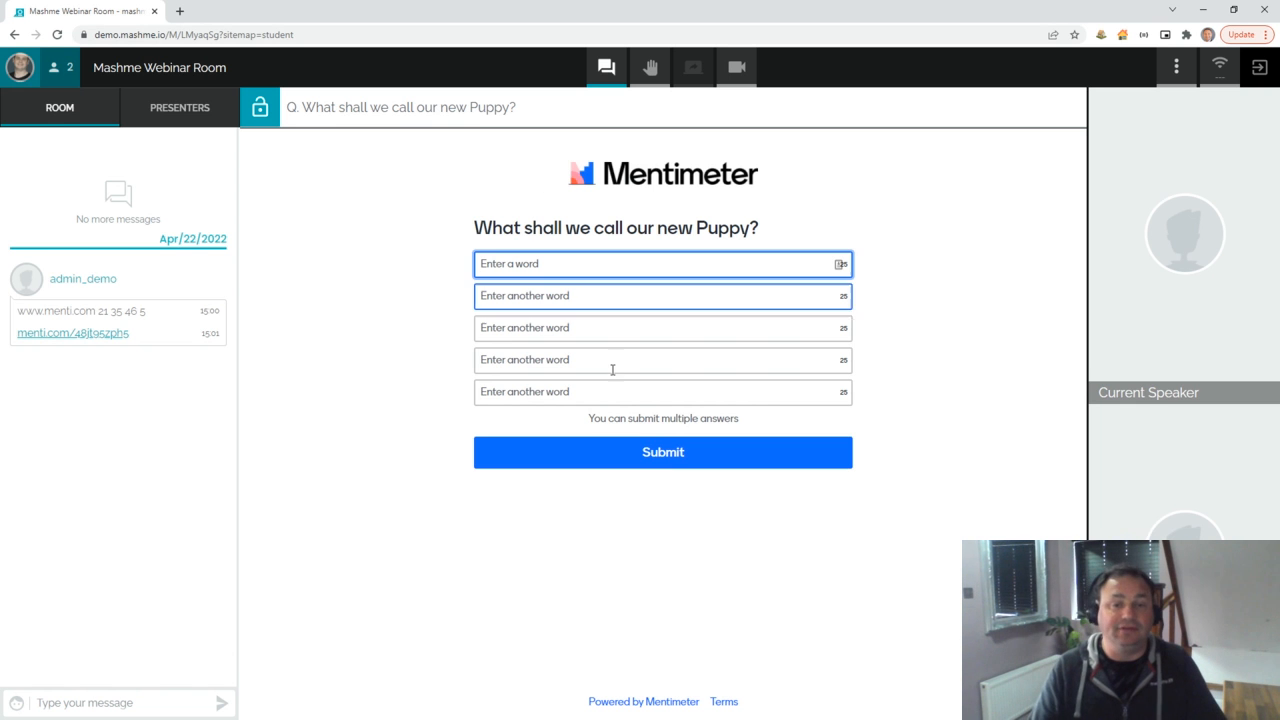
Step: Submit the names Bruno, Bournville, Jesse, Simba and Cleo in the student view
key(alt+Tab)
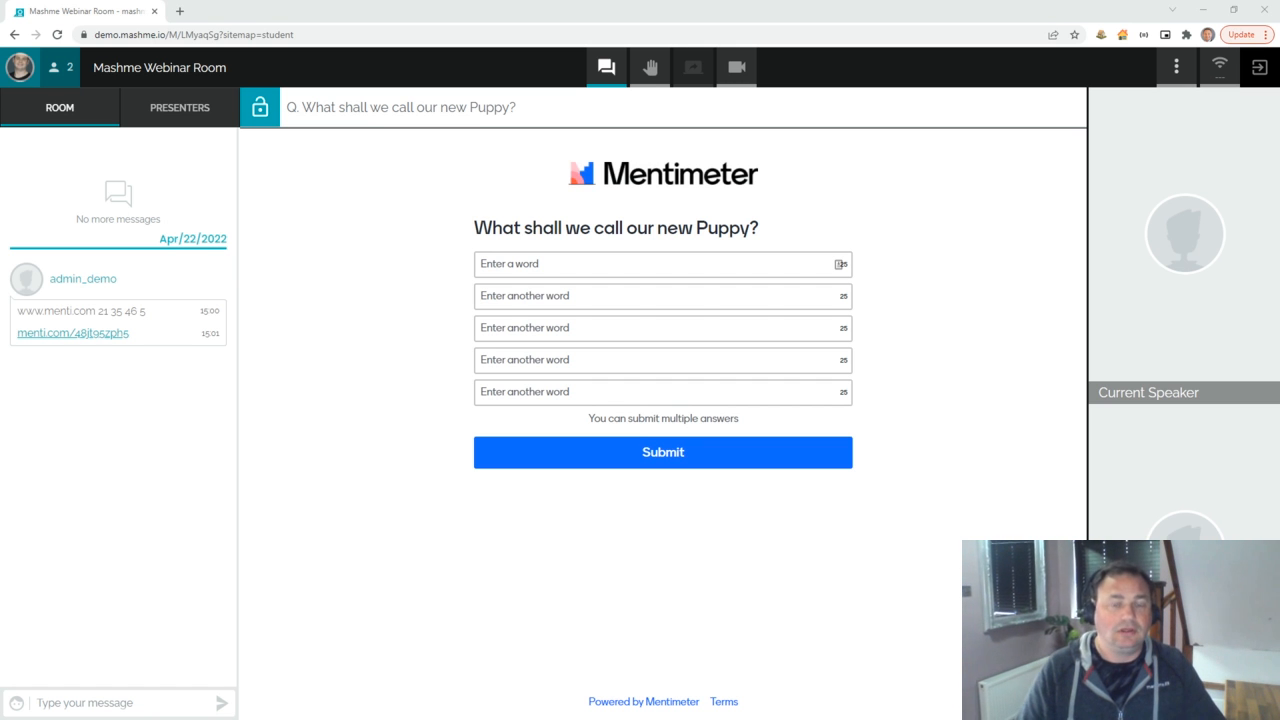
click(511, 264)
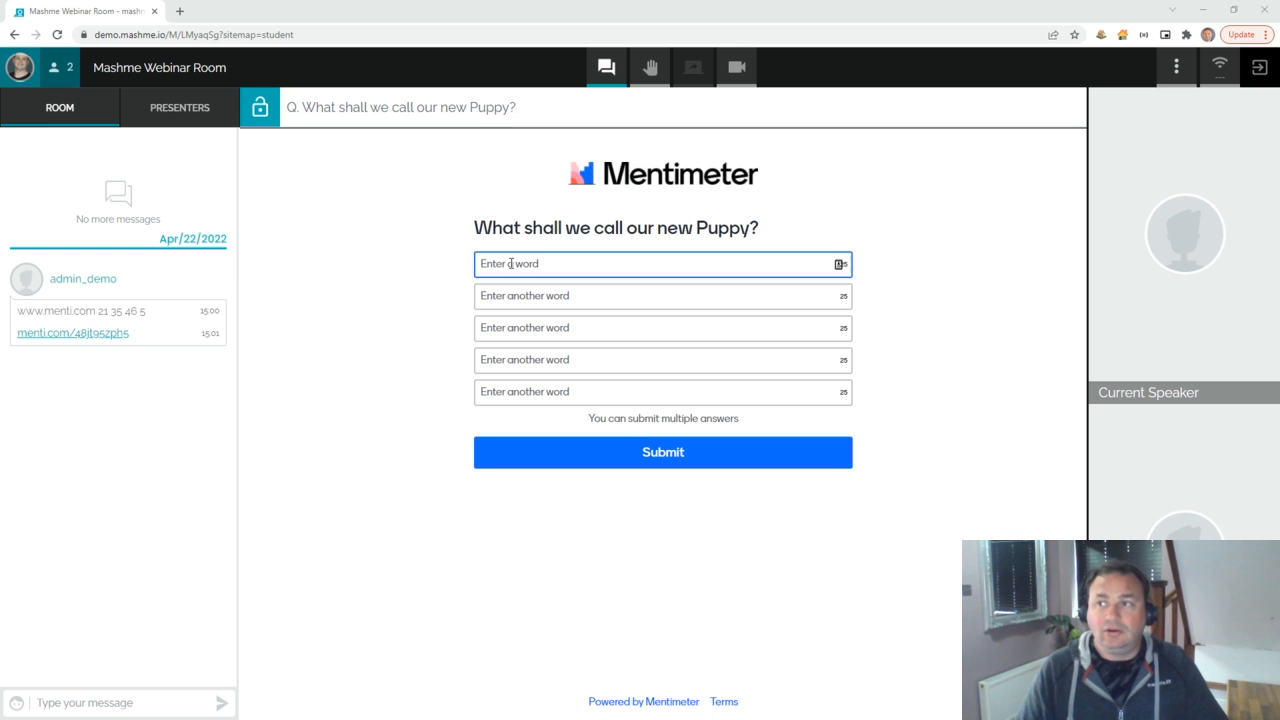
text(Bruno)
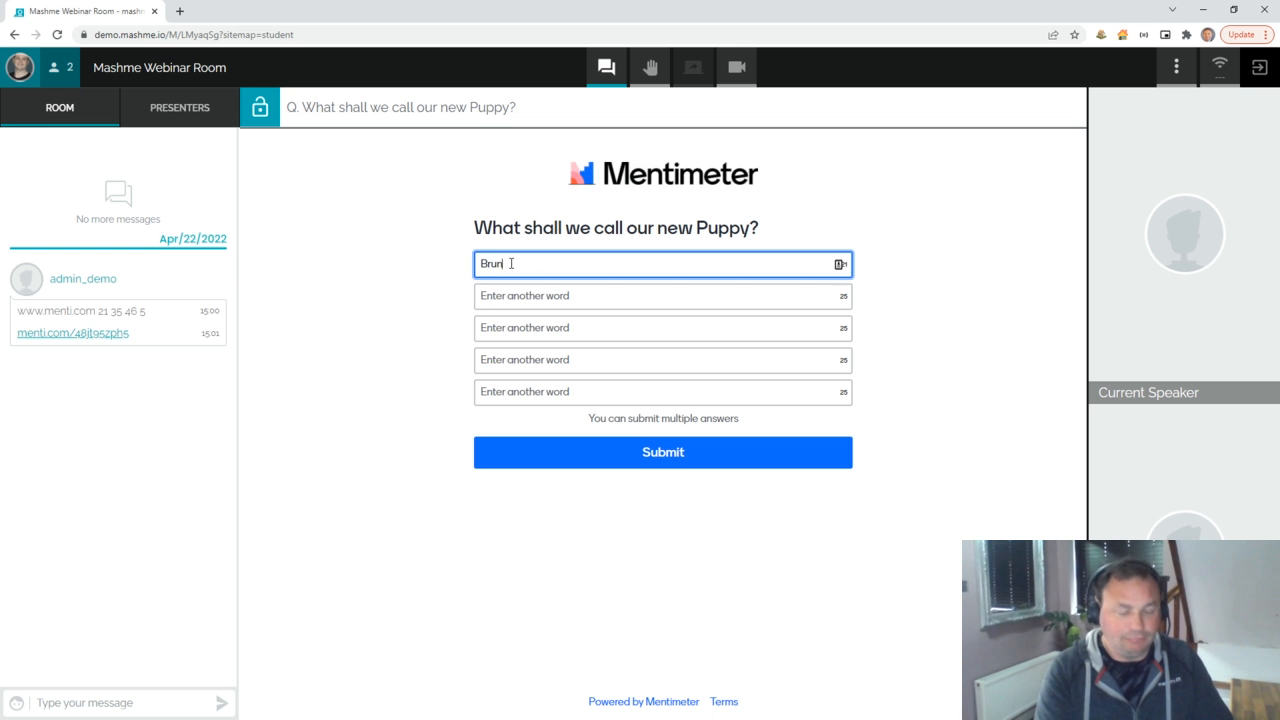
key(Tab)
text(Bournville)
key(Tab)
text(Jesse)
key(Tab)
text(Simba)
key(Tab)
text(Cleo)
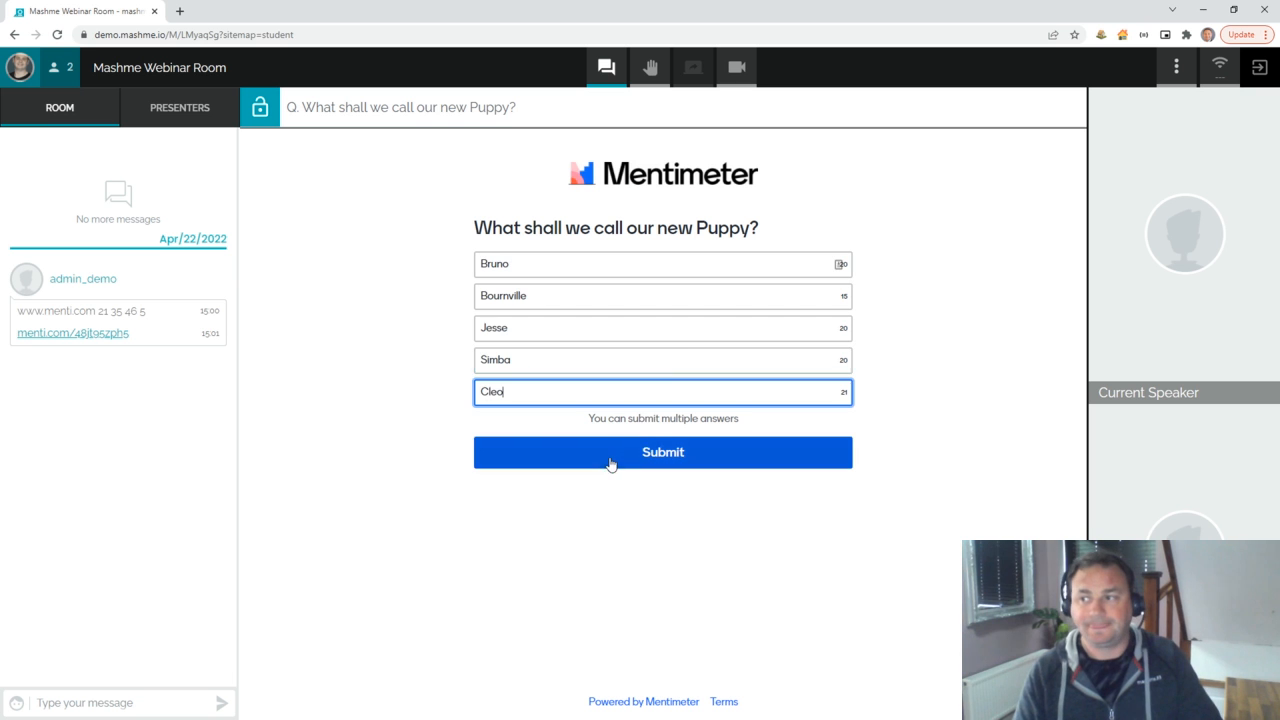
click(610, 462)
Step: Submit a second batch: Lexy, Houdini, Bluey, Shad and Sherlock
click(531, 262)
text(Lexy)
key(Tab)
text(Houdin)
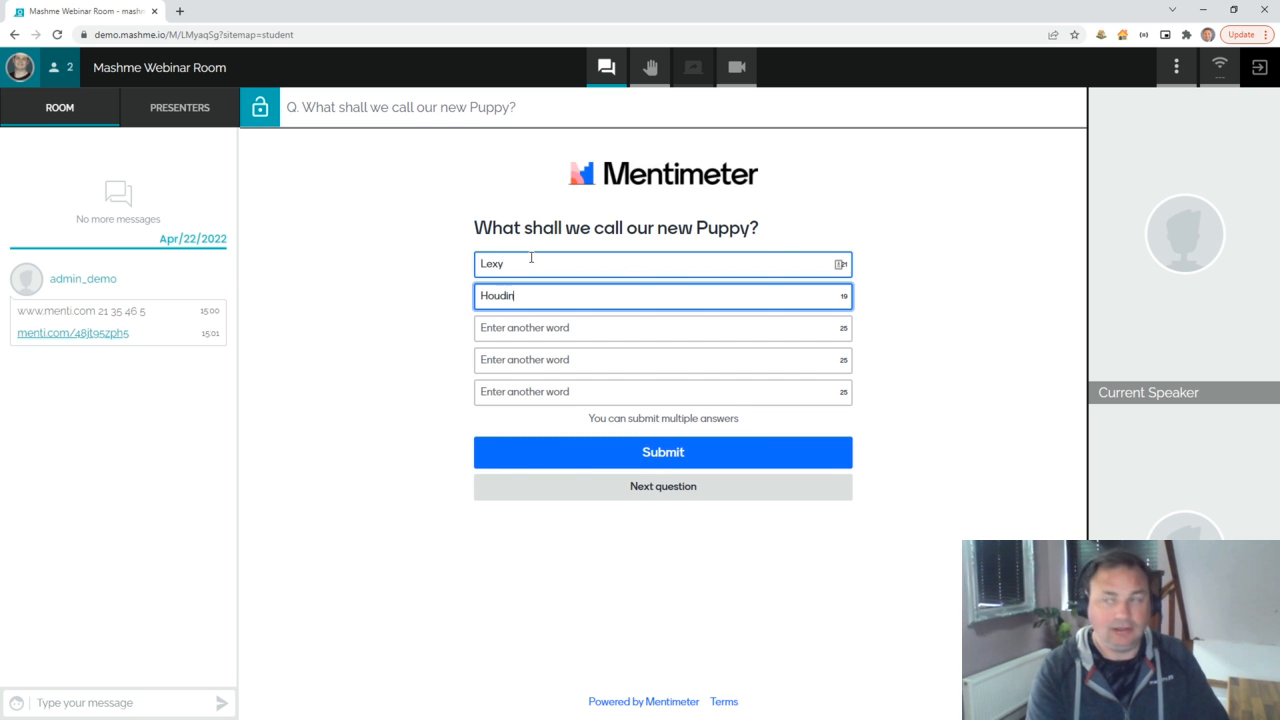
text(i)
key(Tab)
text(Bluey)
key(Tab)
text(Shad)
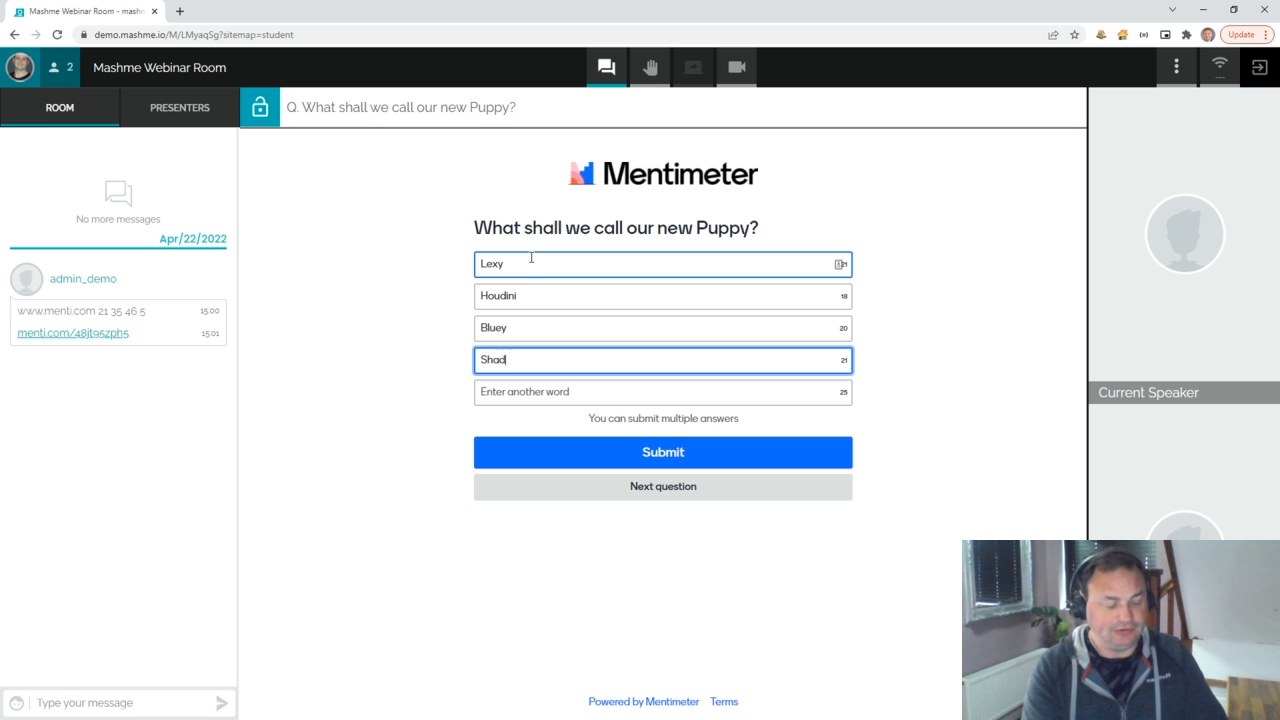
key(Tab)
text(Sherlock)
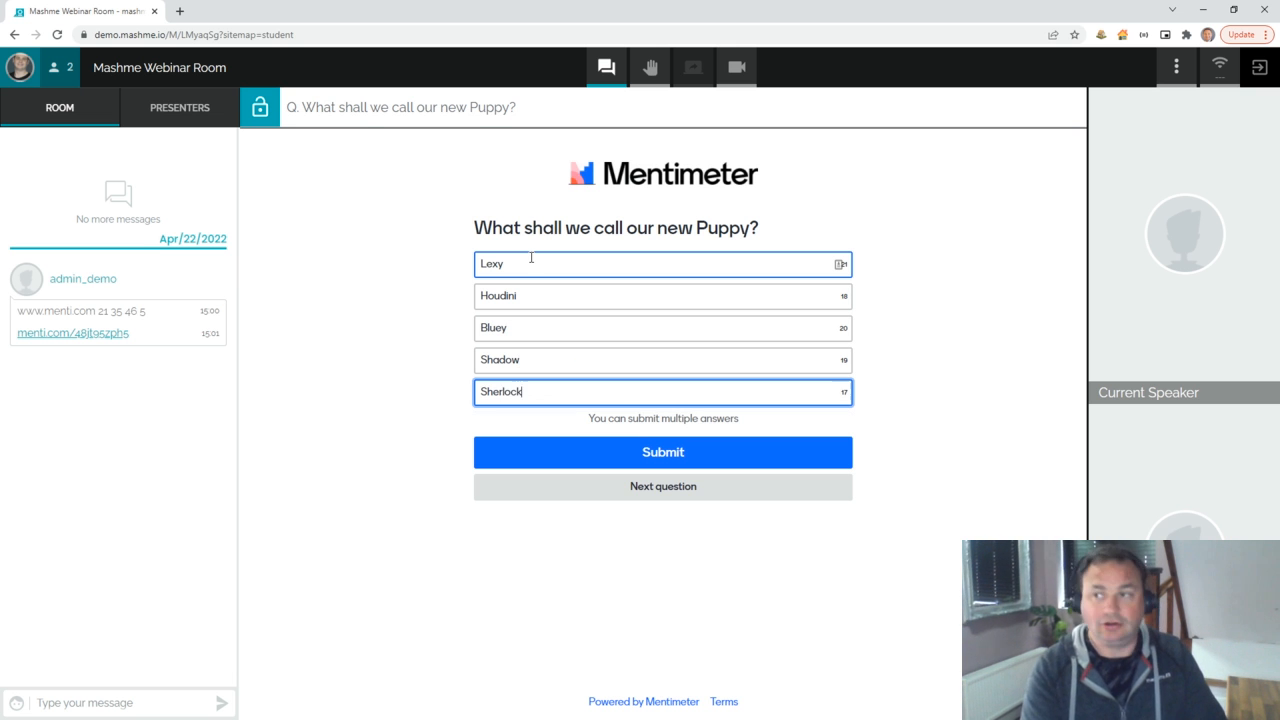
click(517, 460)
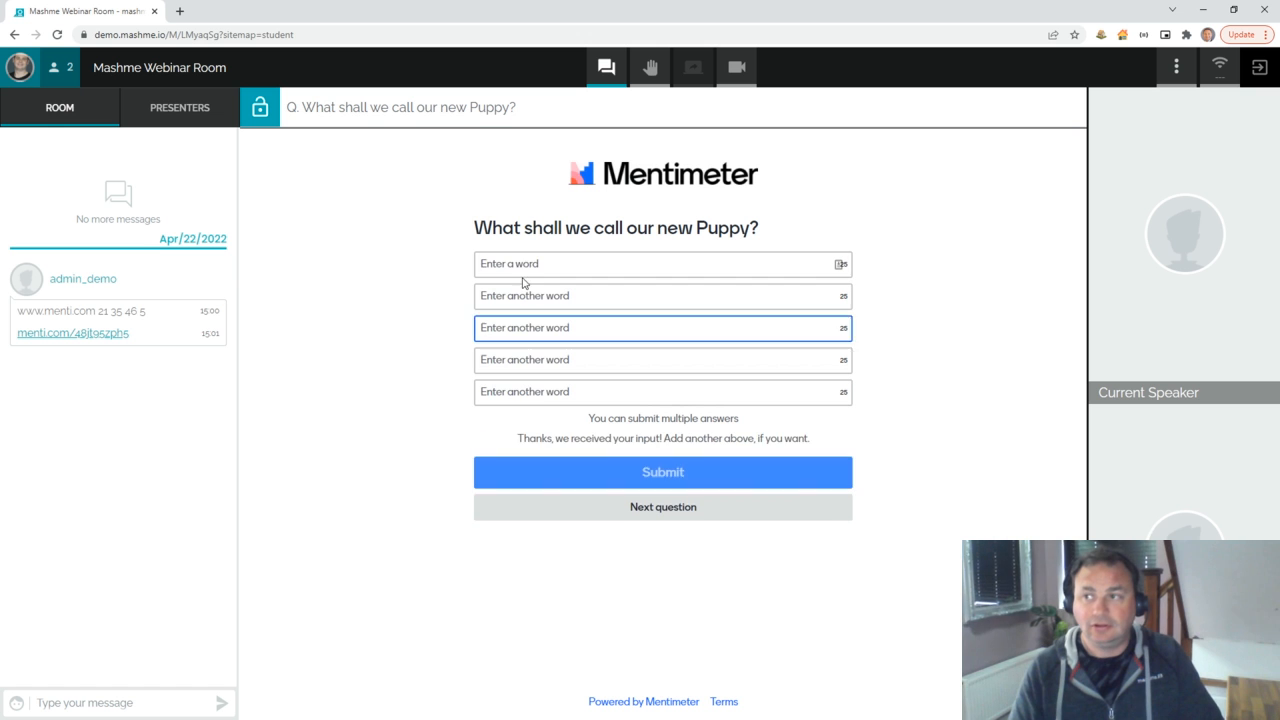
Step: Submit Annie, Ned and Nellie, then move the student window aside
text(Annie)
key(Tab)
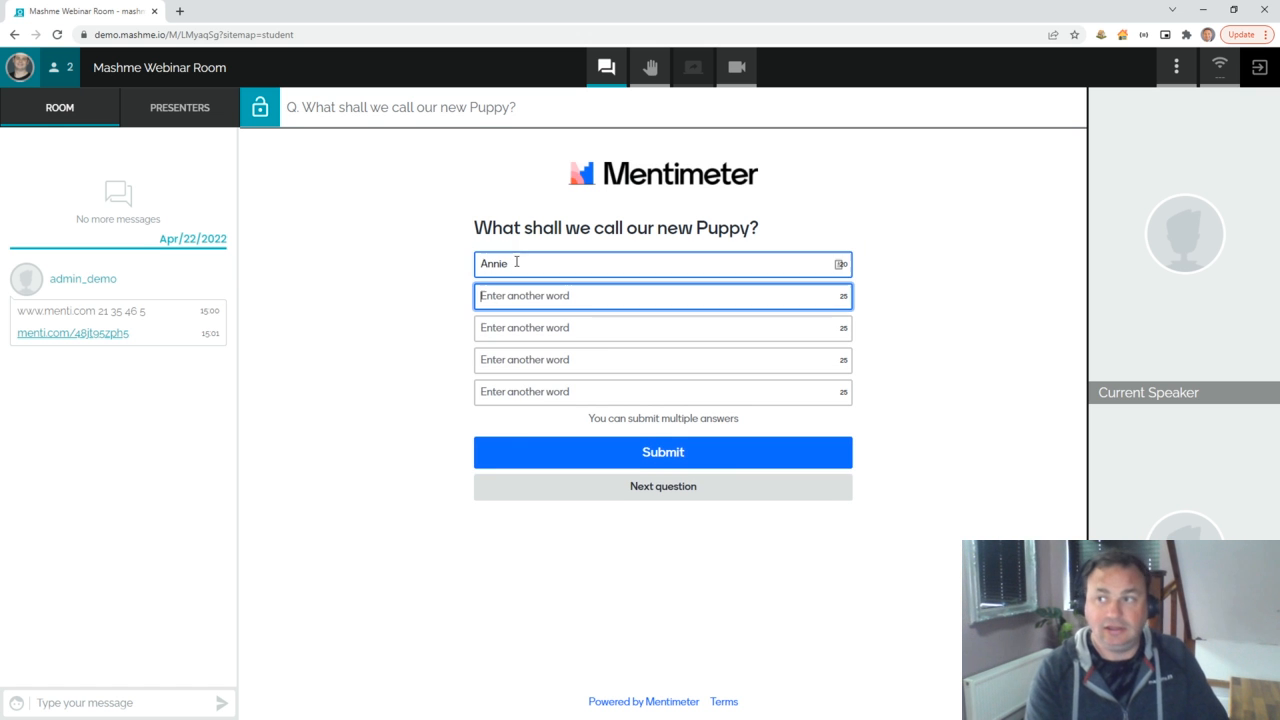
text(Ned)
key(Tab)
text(Nellie)
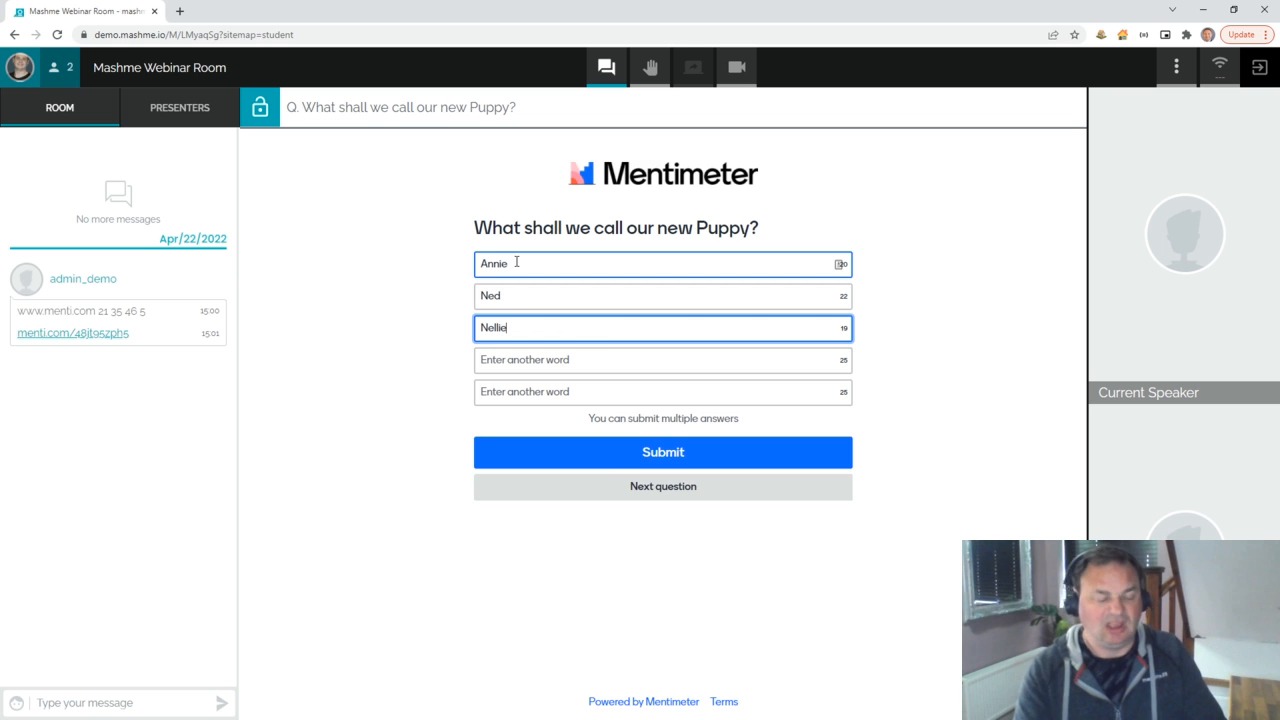
click(600, 454)
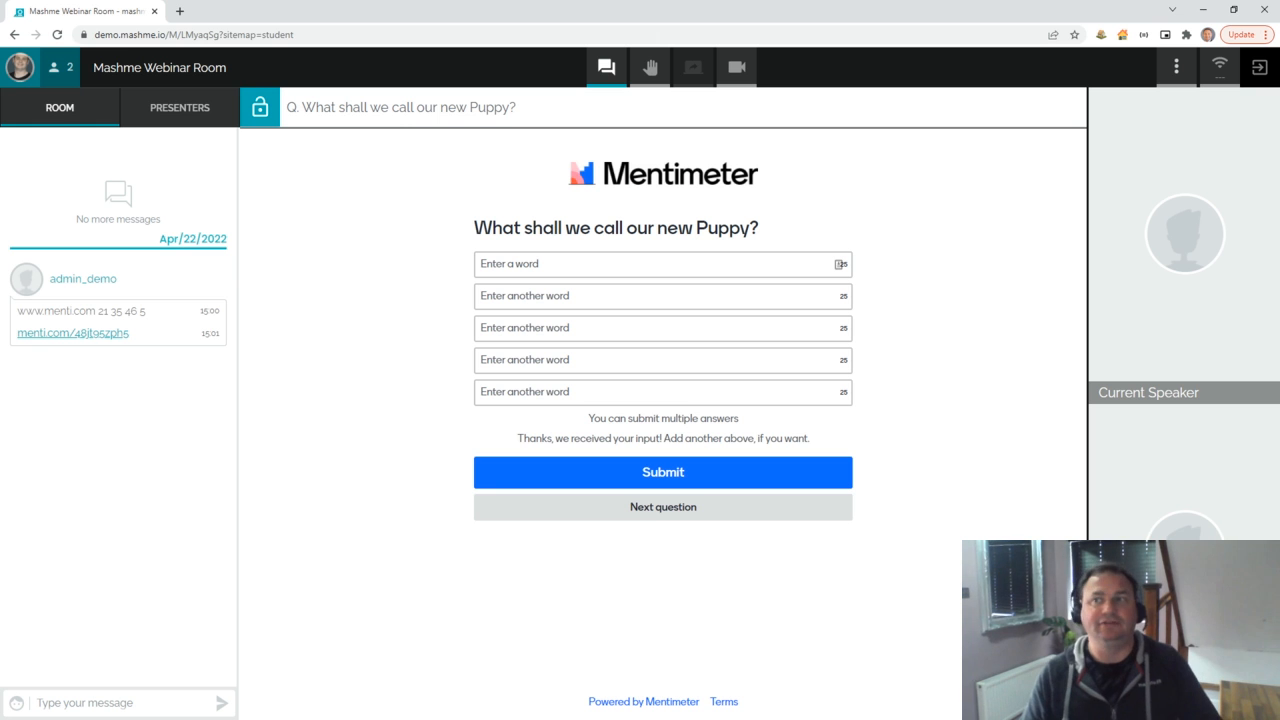
drag(298, 18, 0, 70)
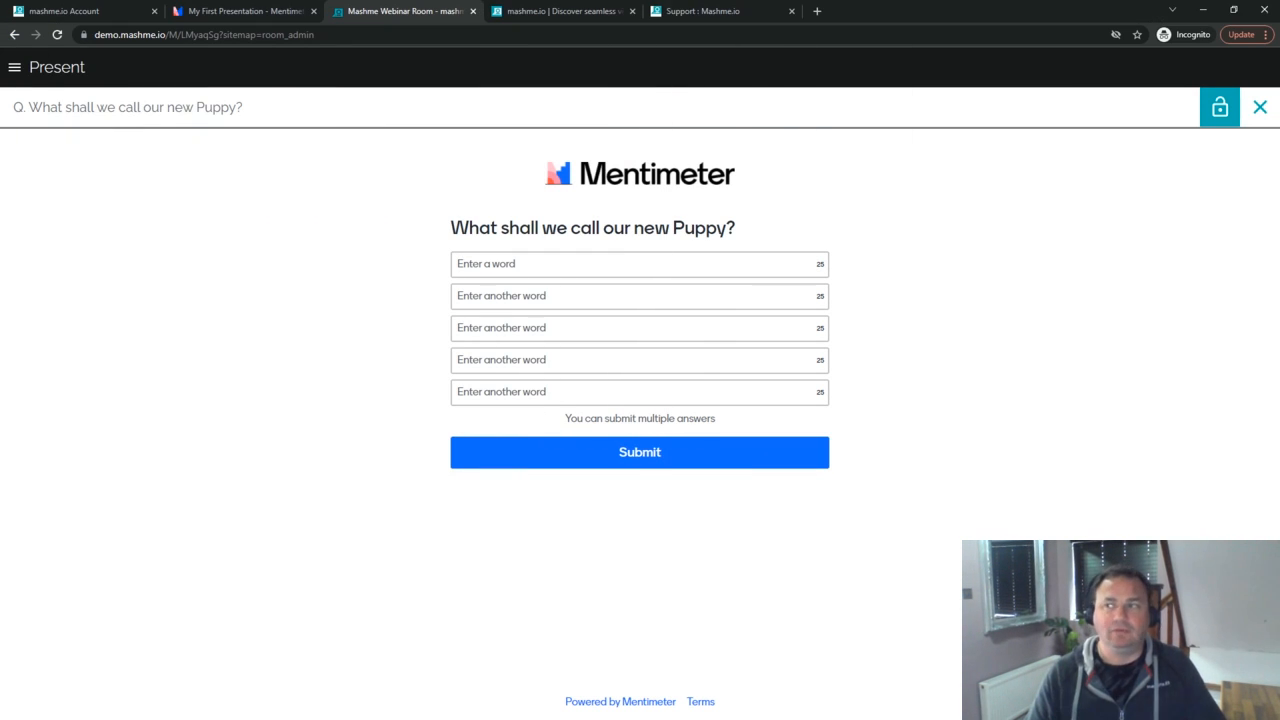
Step: Close the voting form and view the 'R. My new puppy name suggestions' word cloud, then close it
click(1262, 108)
mouse_move(385, 185)
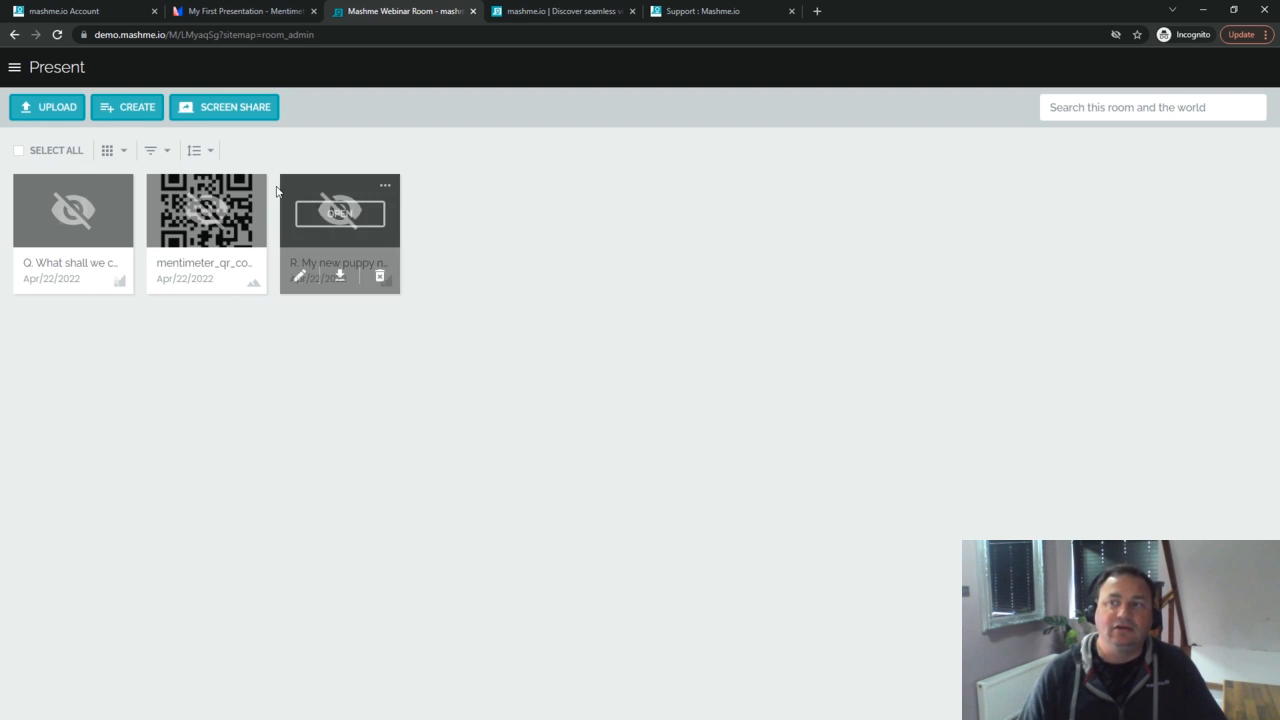
click(341, 228)
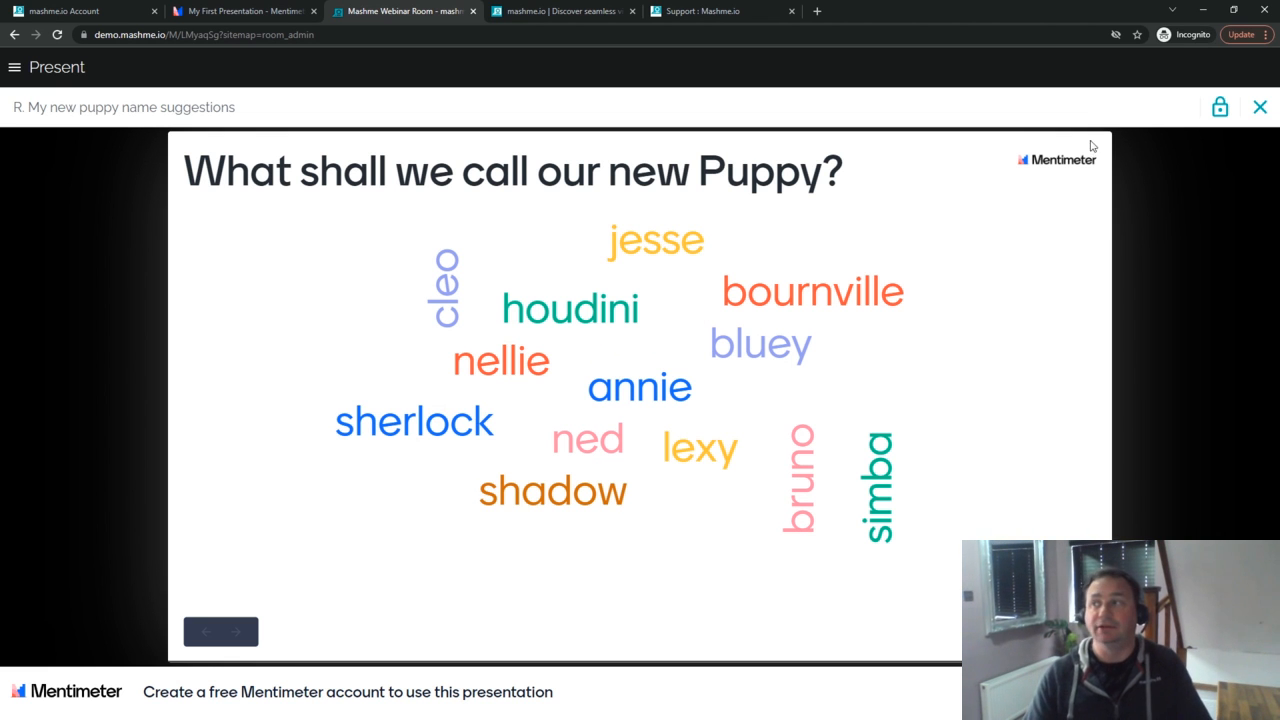
click(1261, 110)
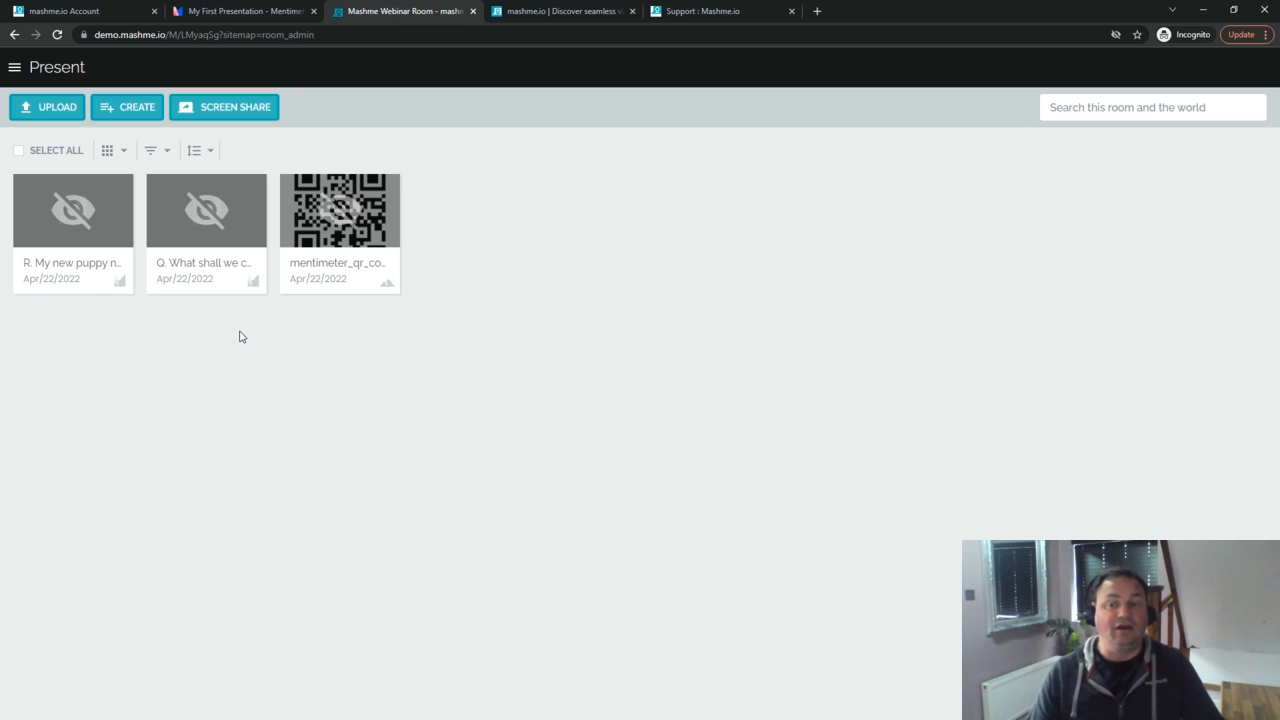
Step: Unhide the puppy name suggestions results item for participants
mouse_move(46, 231)
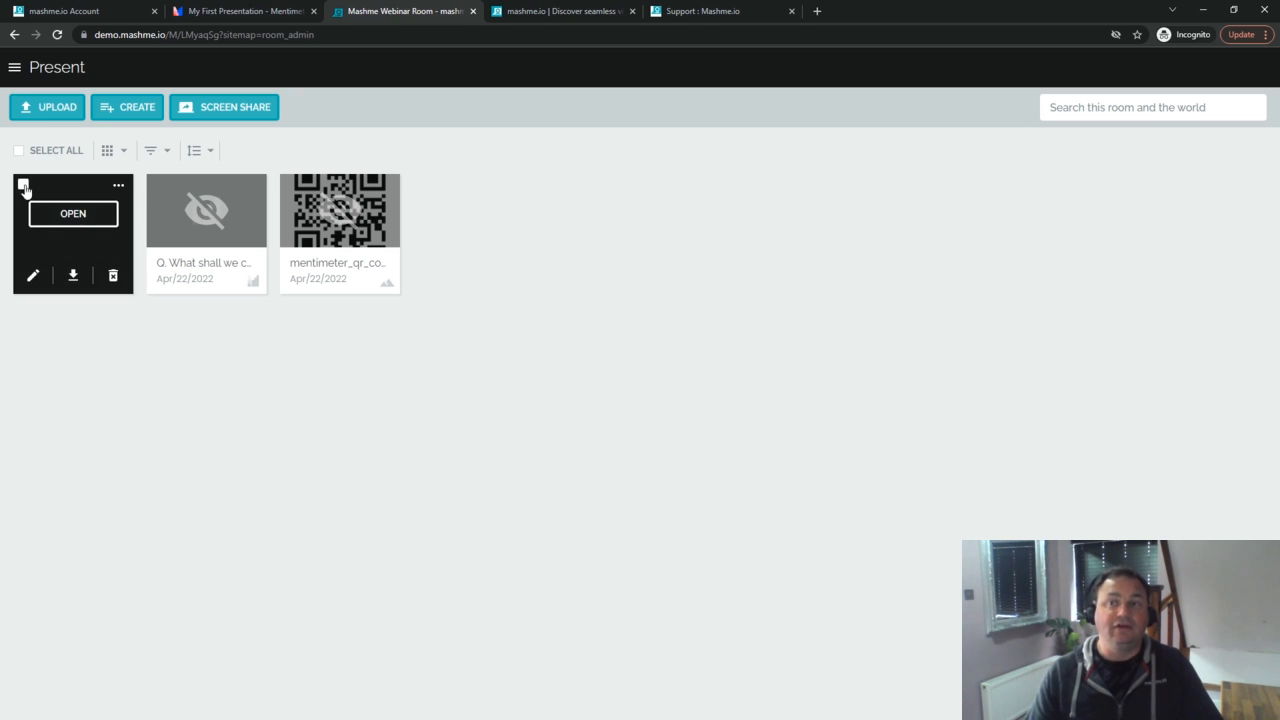
click(24, 188)
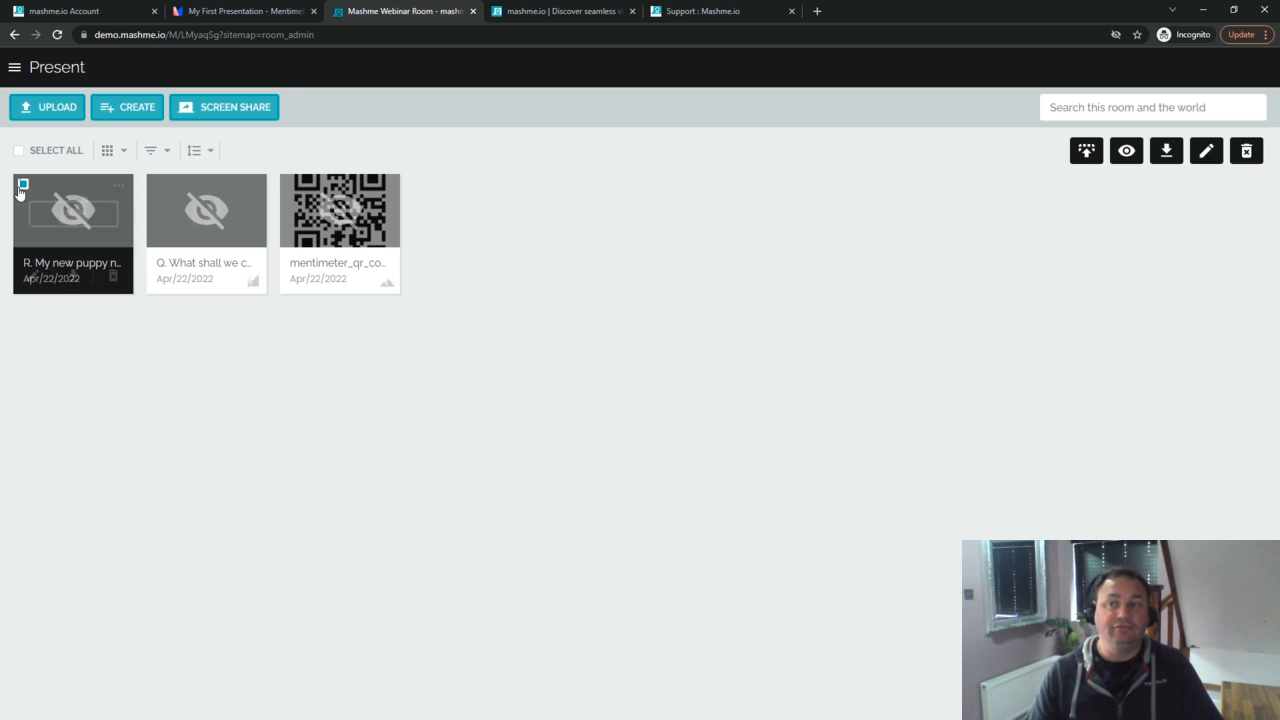
click(1128, 151)
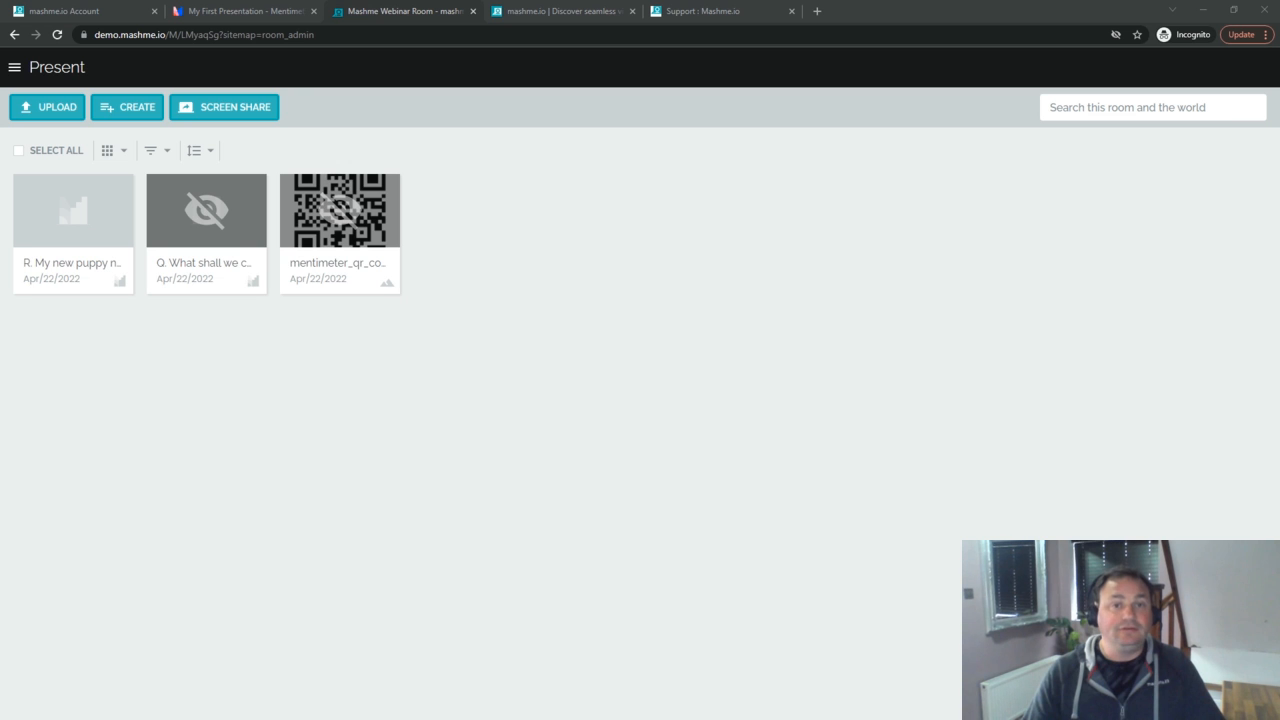
Step: Maximise the student view and open the shared results from the participant side
drag(0, 80, 562, 60)
double_click(501, 68)
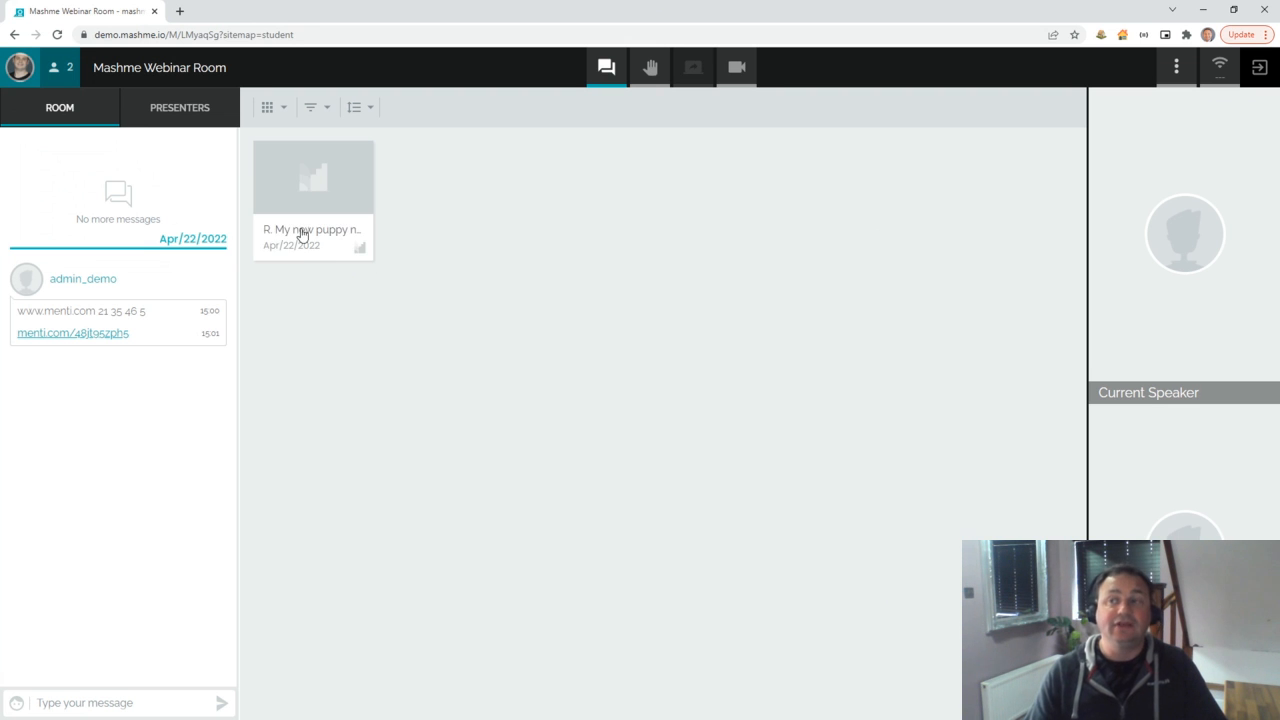
mouse_move(306, 208)
click(306, 208)
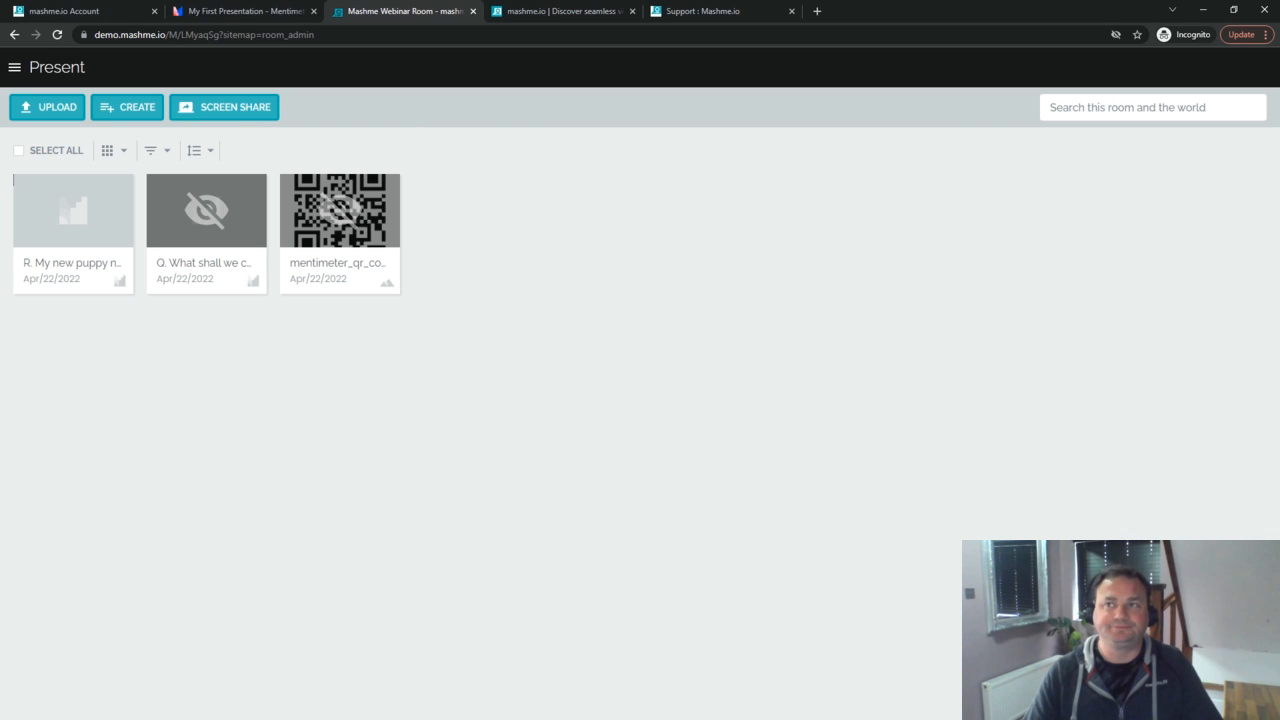
Step: In Mentimeter, dismiss the Share dialog and slide menu to show the puppy-name word cloud
click(250, 14)
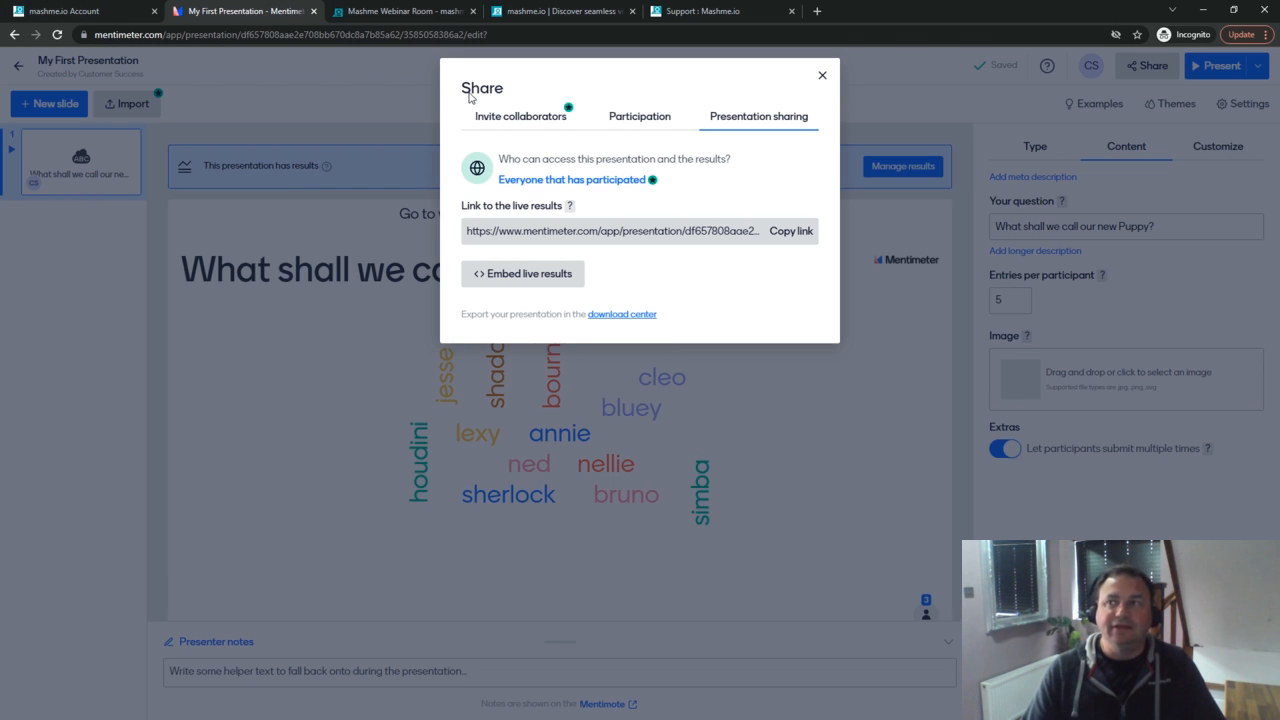
click(822, 75)
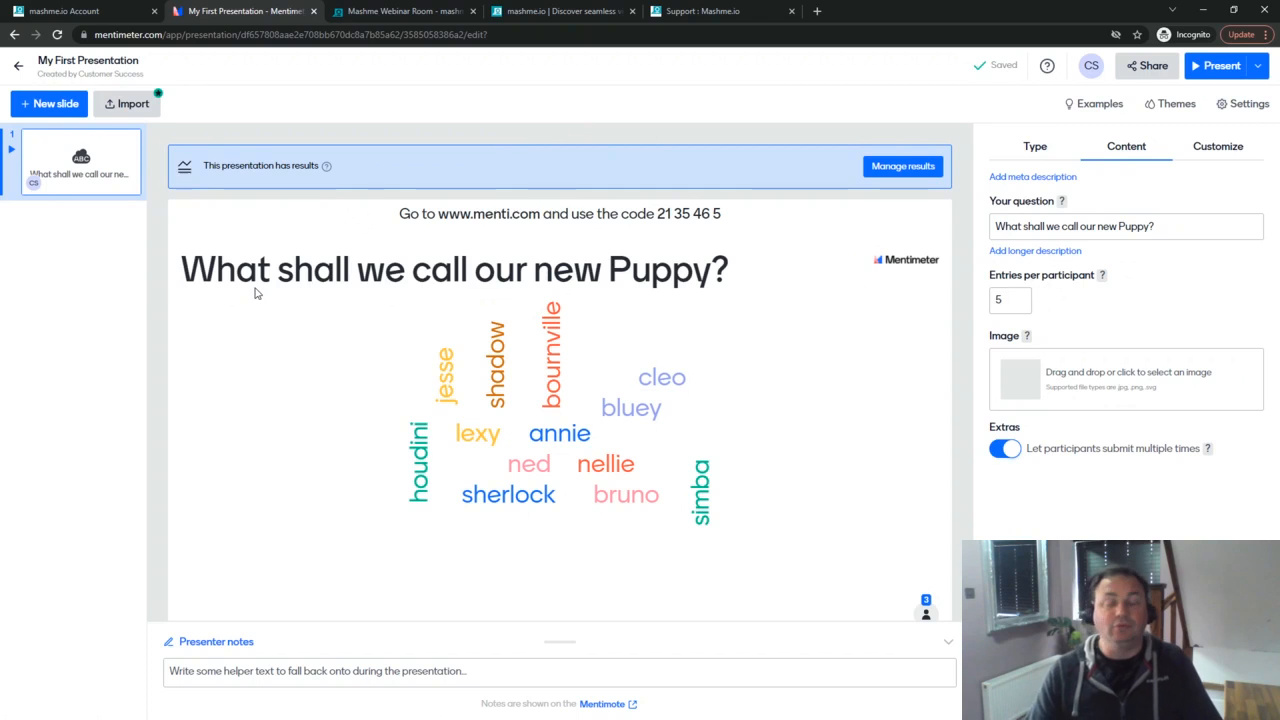
right_click(58, 145)
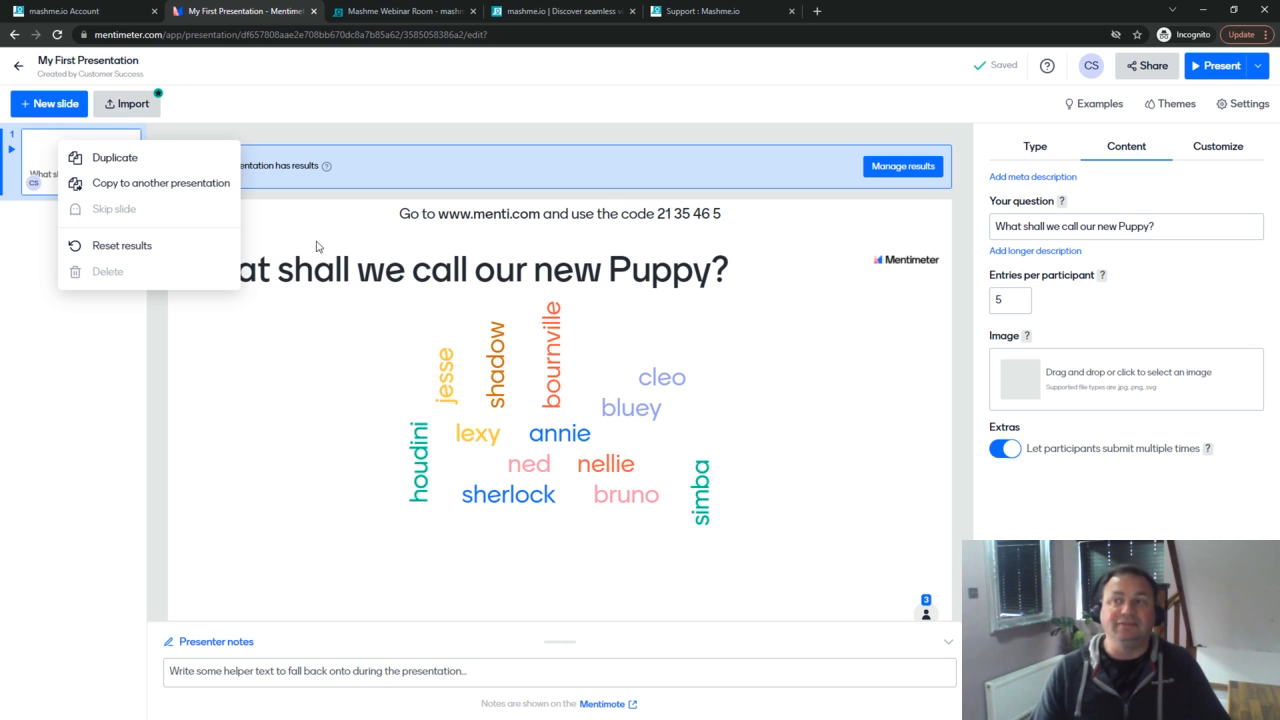
click(360, 98)
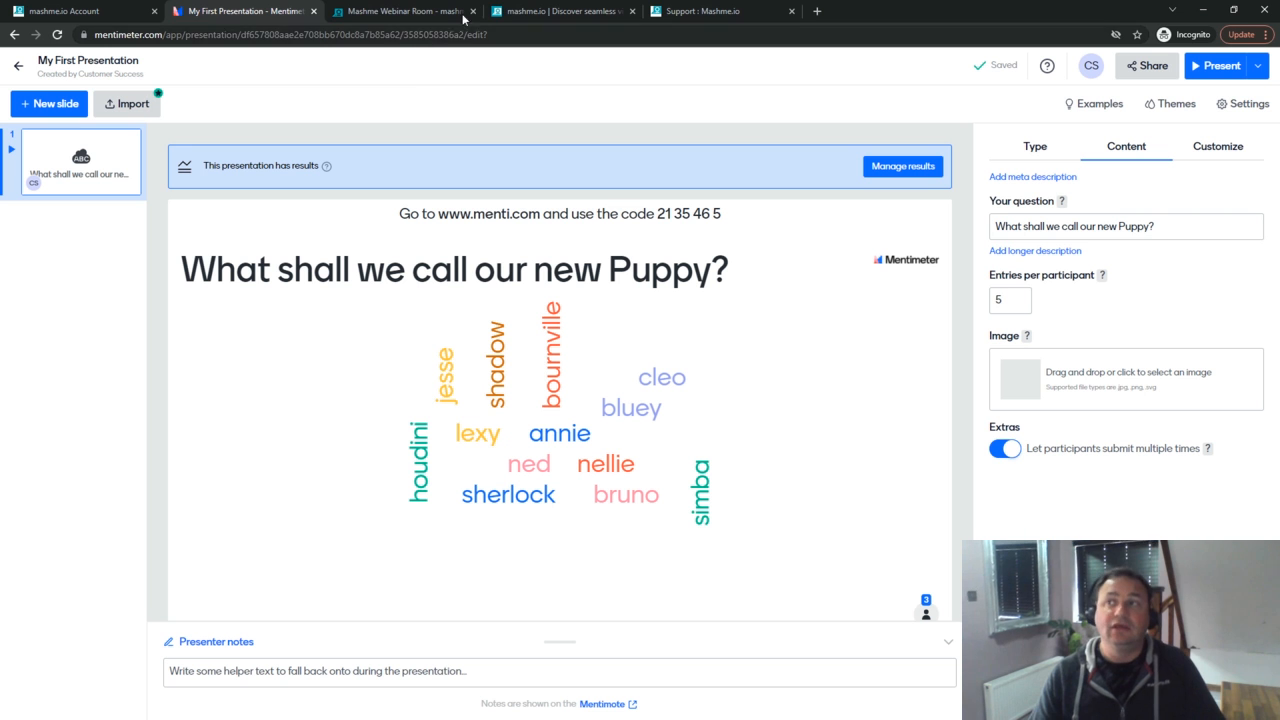
Step: Go from the mashme.io homepage to the support portal and reach its Knowledge base categories
click(524, 16)
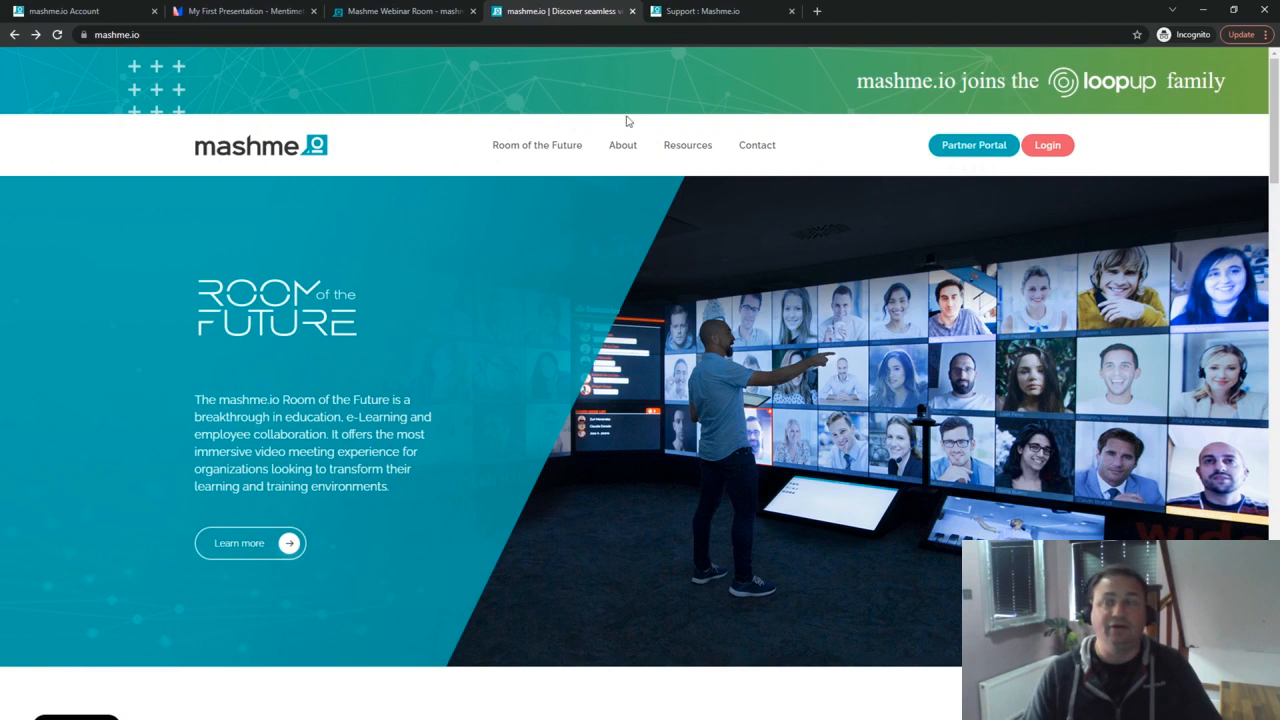
click(712, 12)
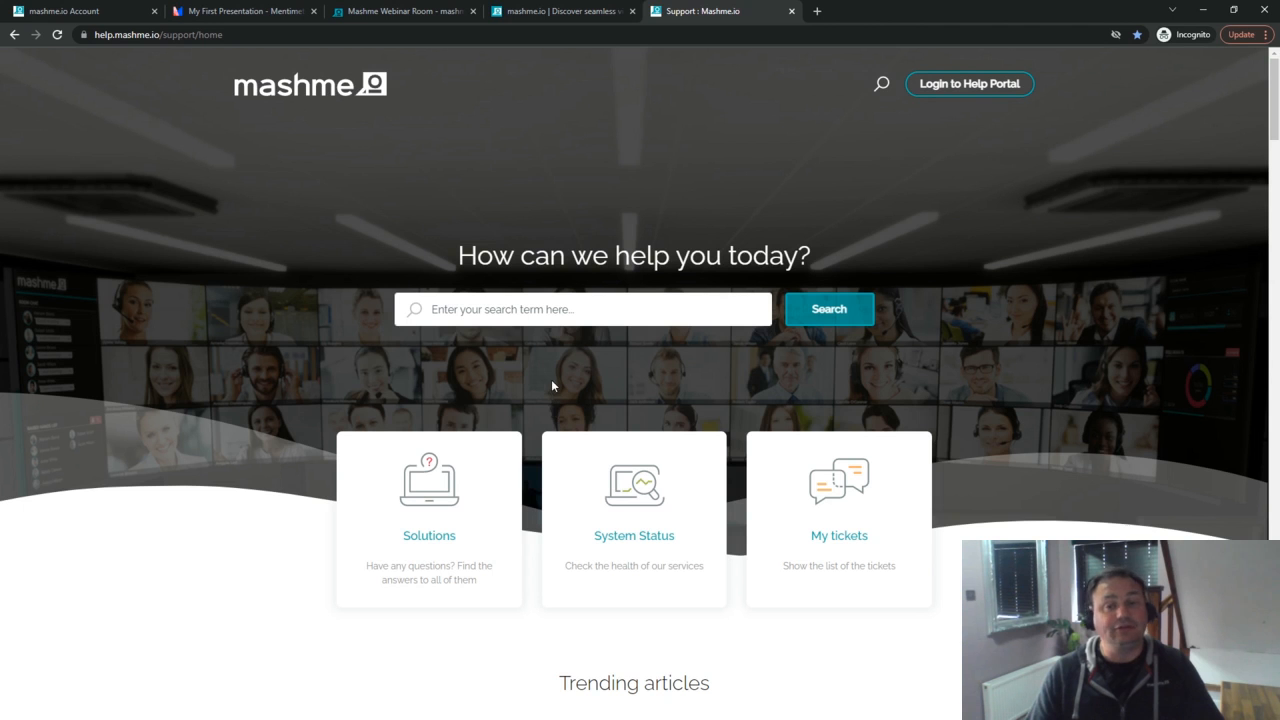
scroll(551, 386, down, 2)
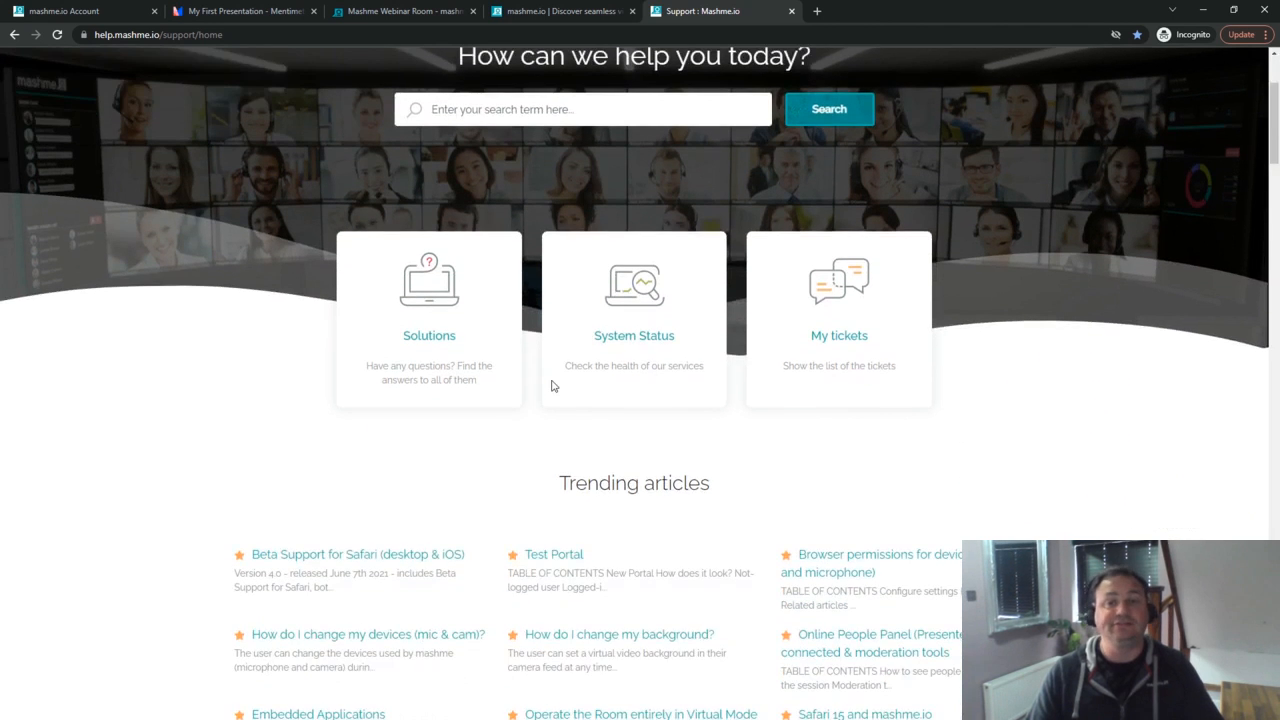
scroll(551, 386, down, 1)
scroll(551, 386, down, 4)
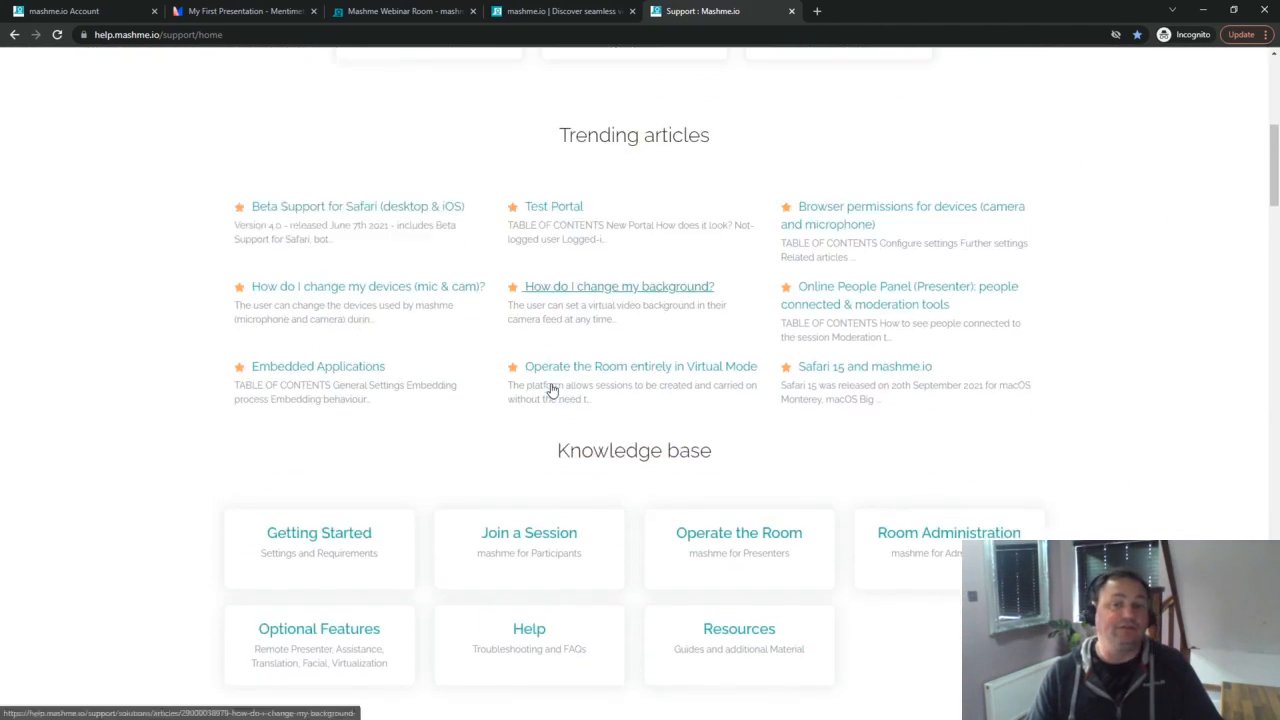